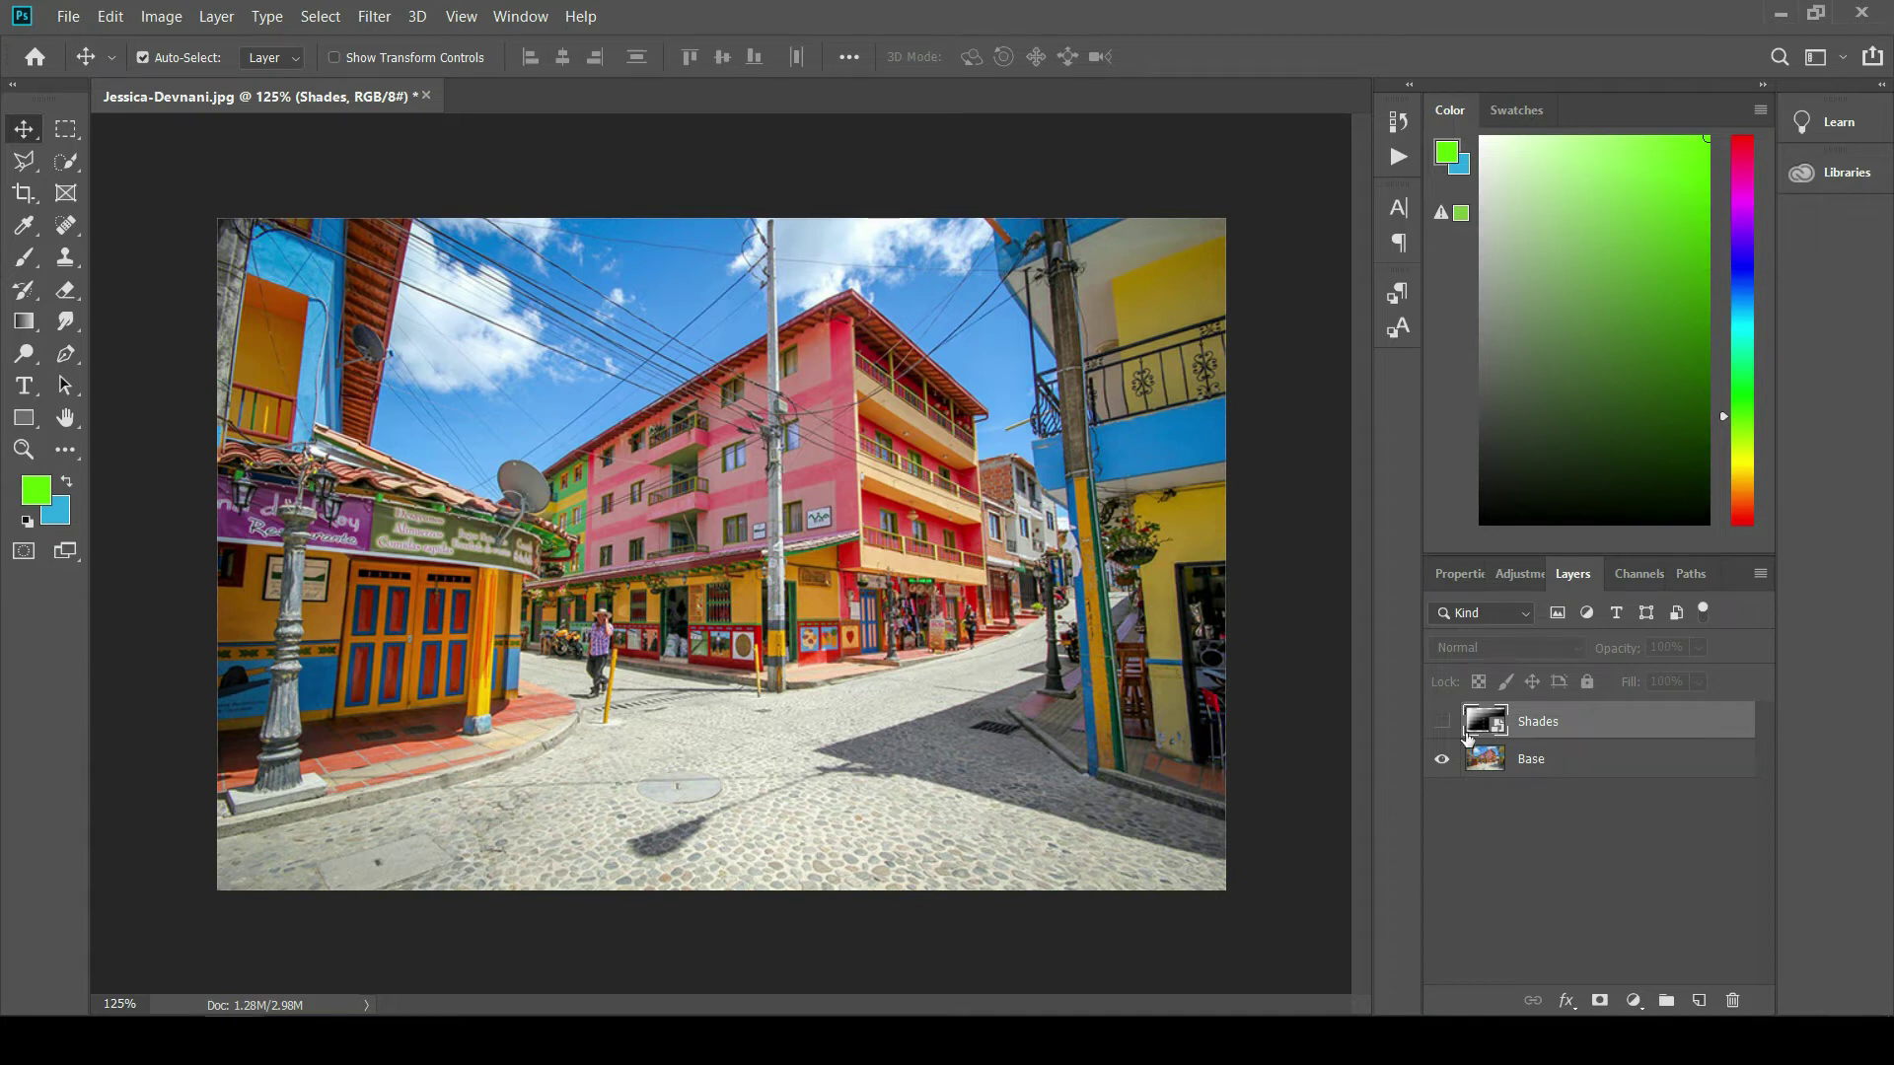
Step: Toggle the Shades layer's visibility, dip its opacity to 70%, then restore it to 100%
click(1442, 722)
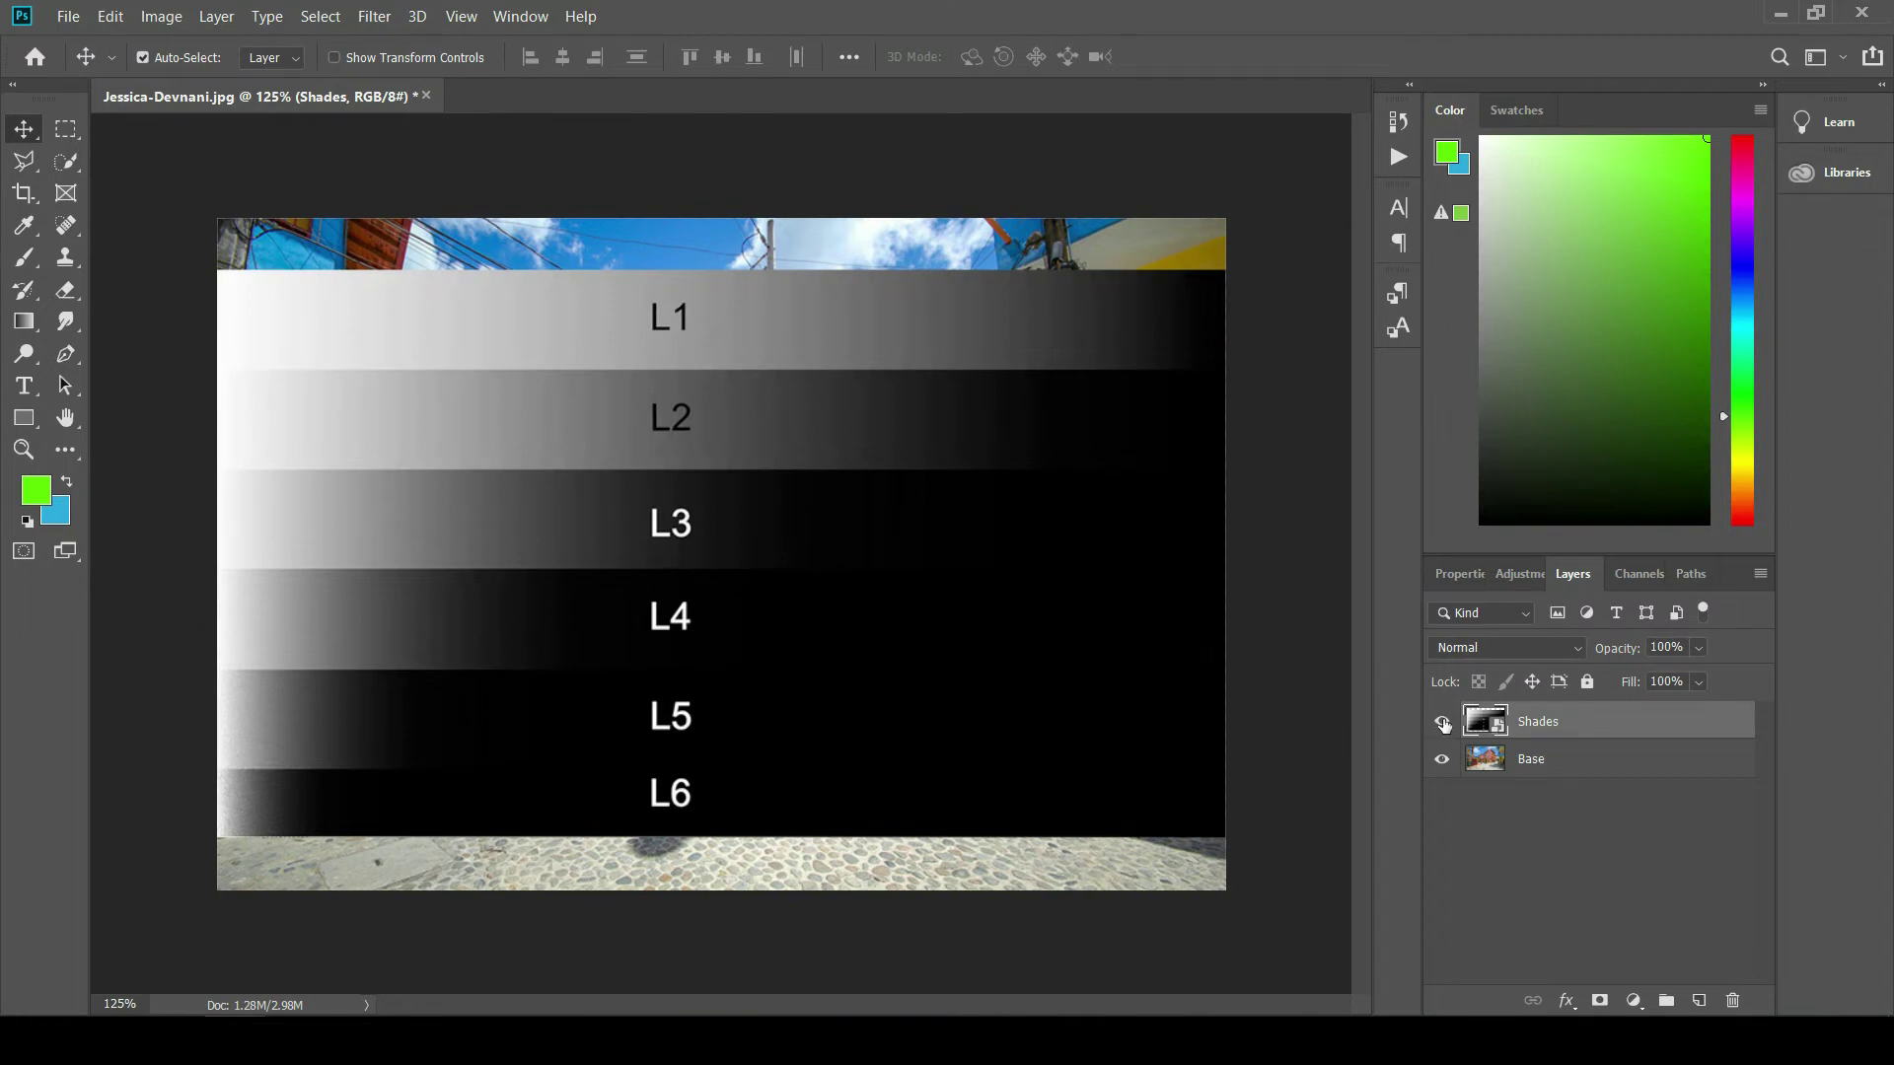
click(1442, 722)
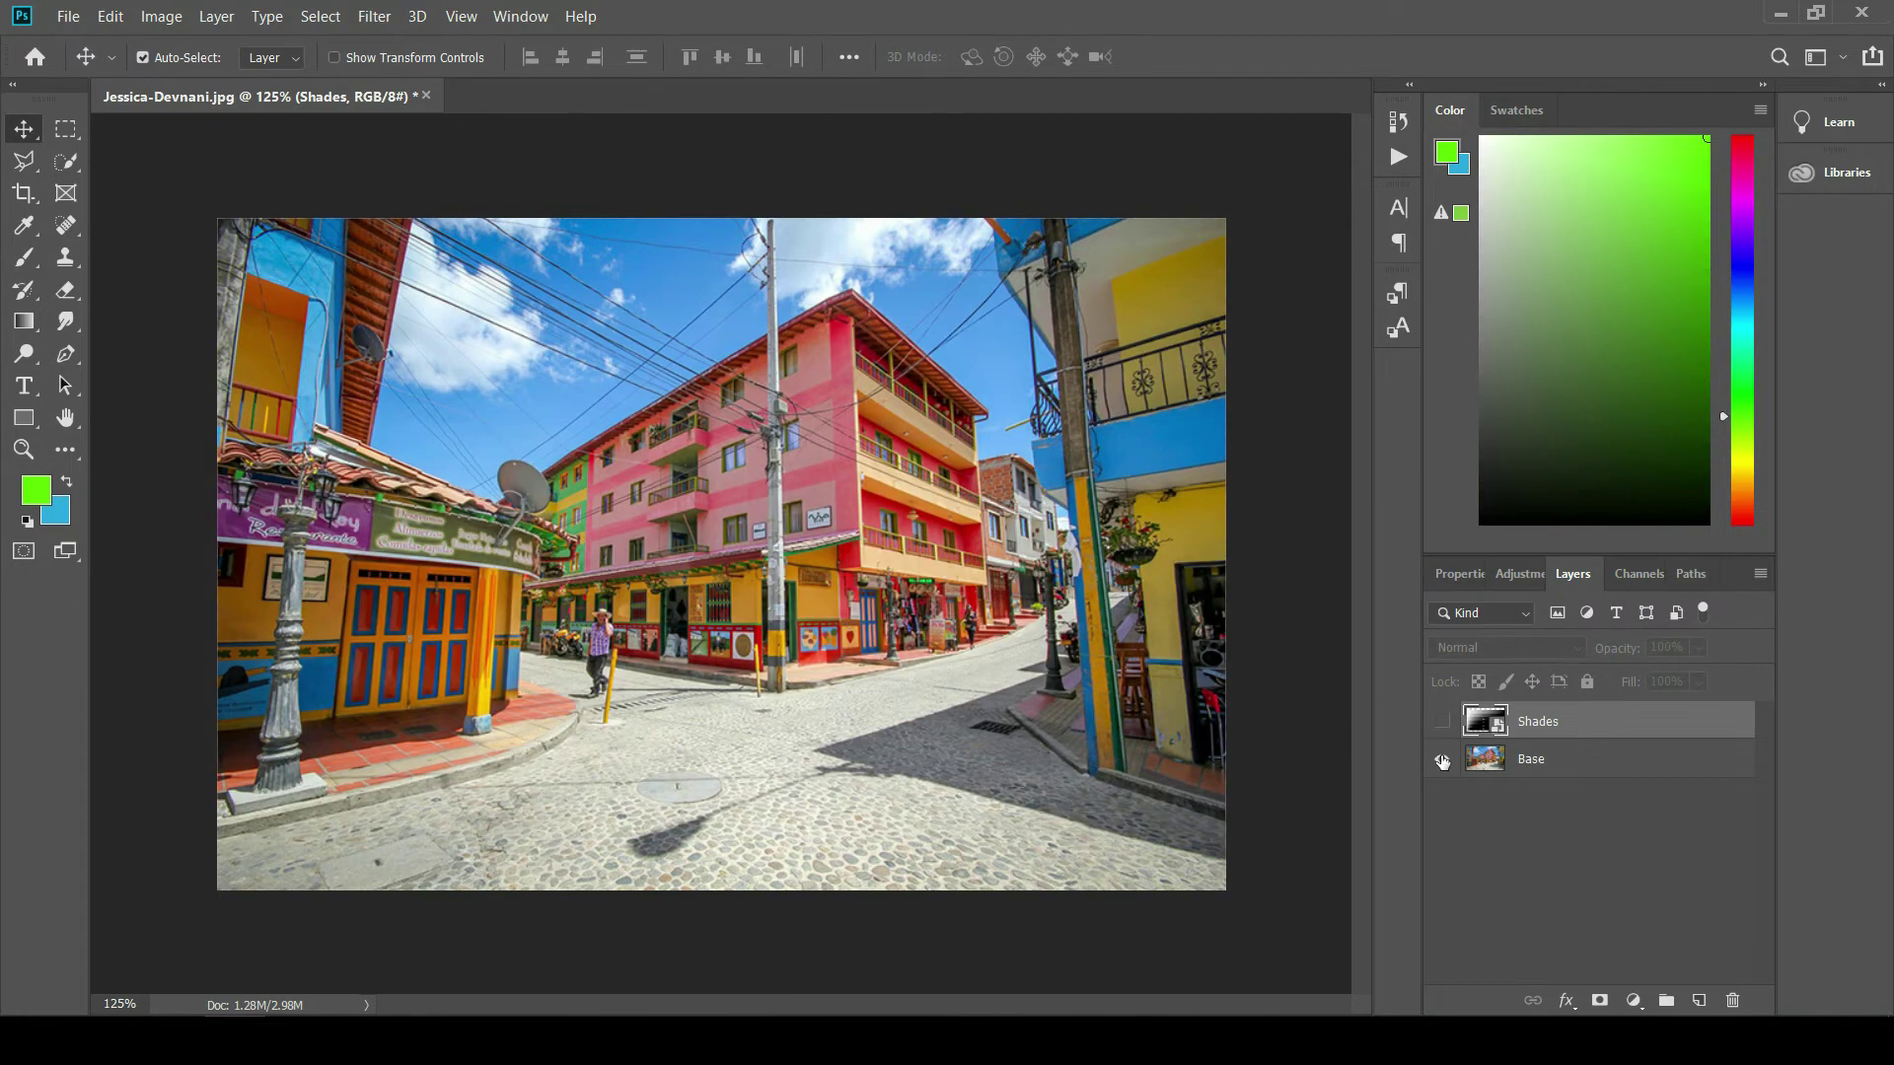
click(1442, 722)
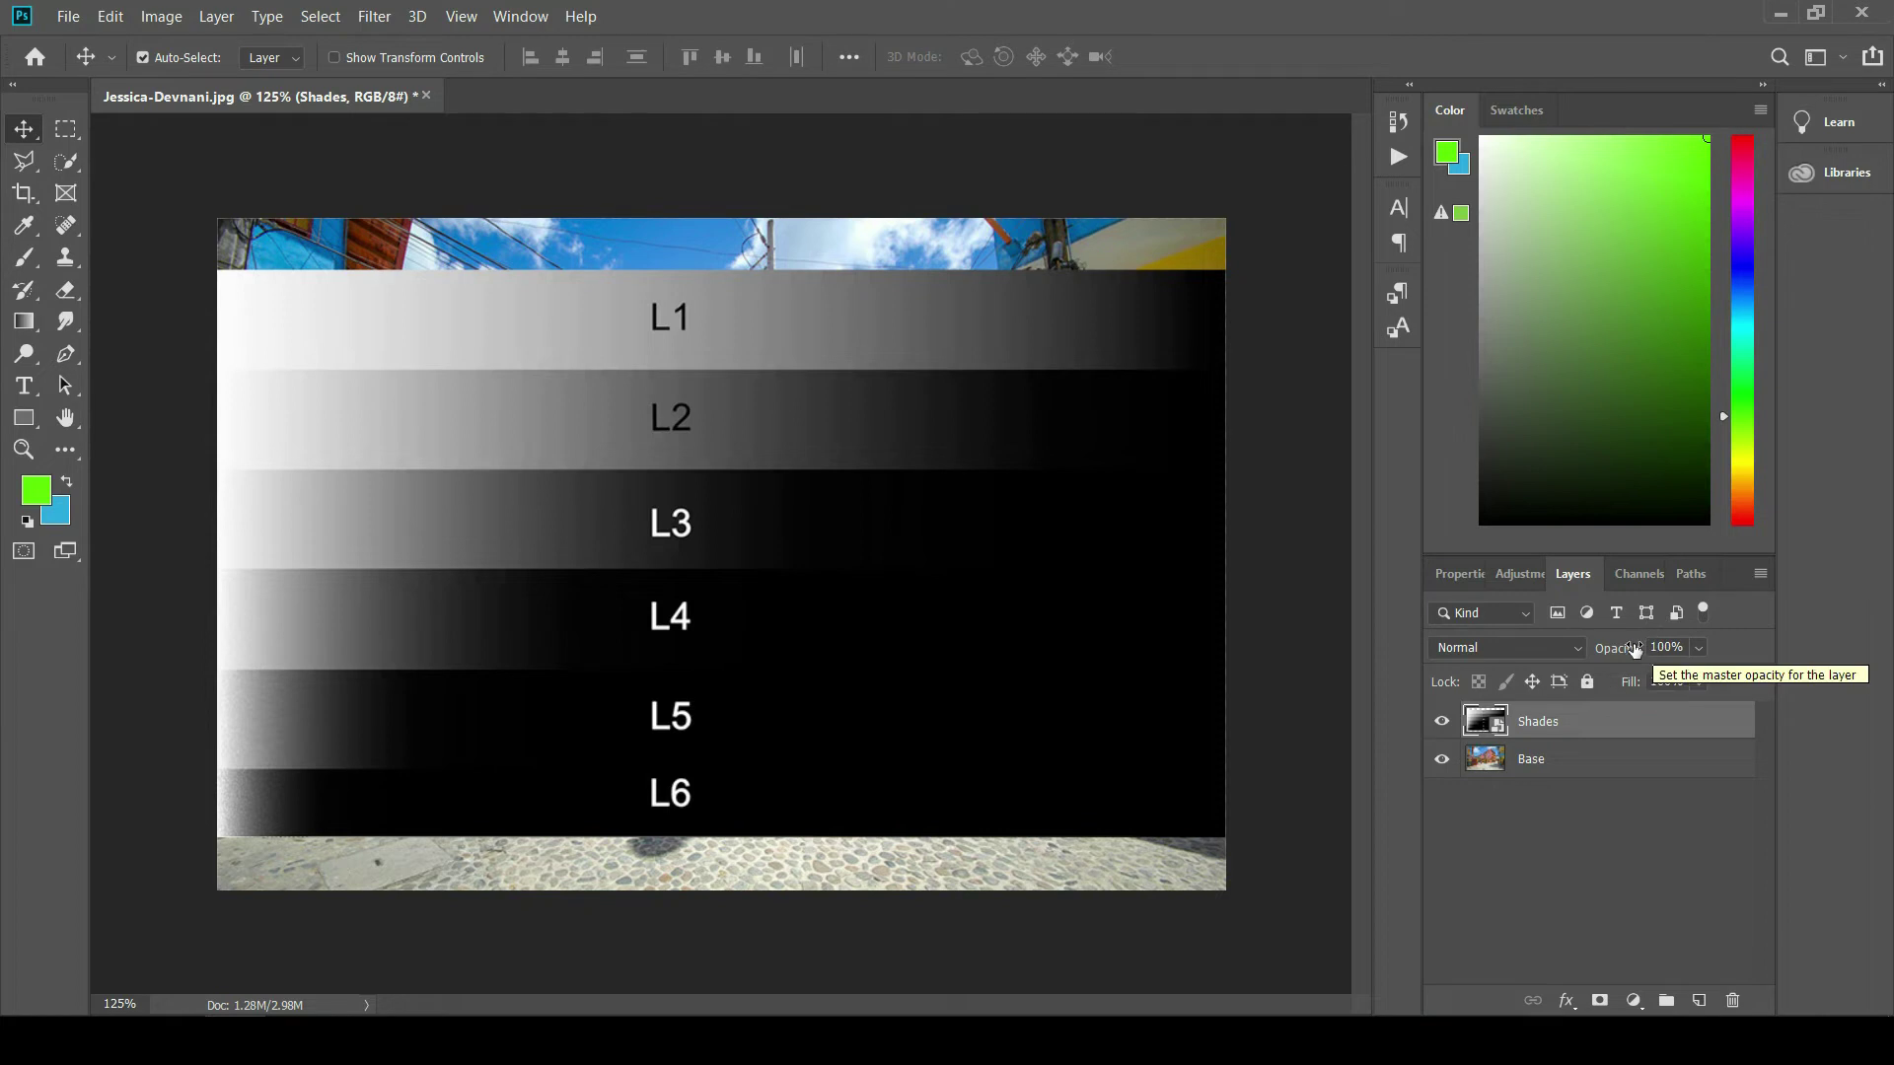
drag(1625, 656, 1587, 656)
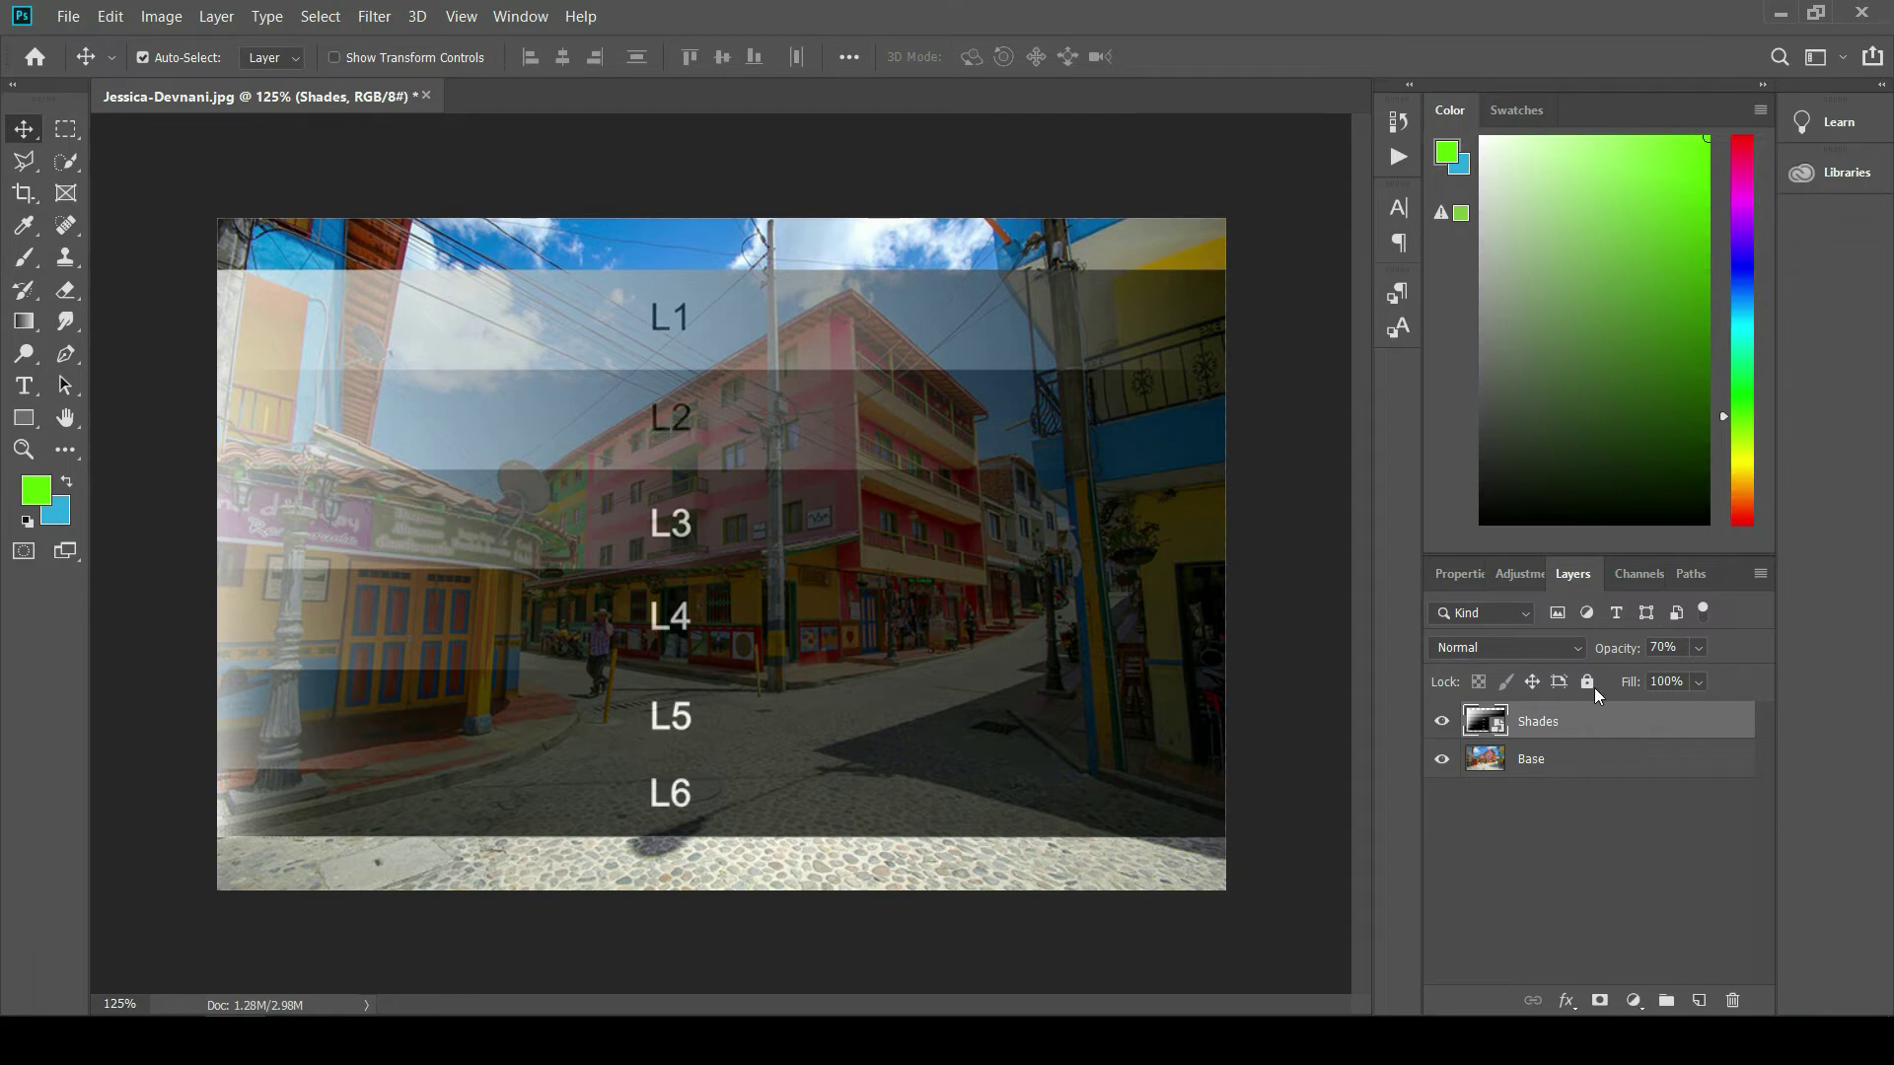
drag(1613, 653, 1669, 653)
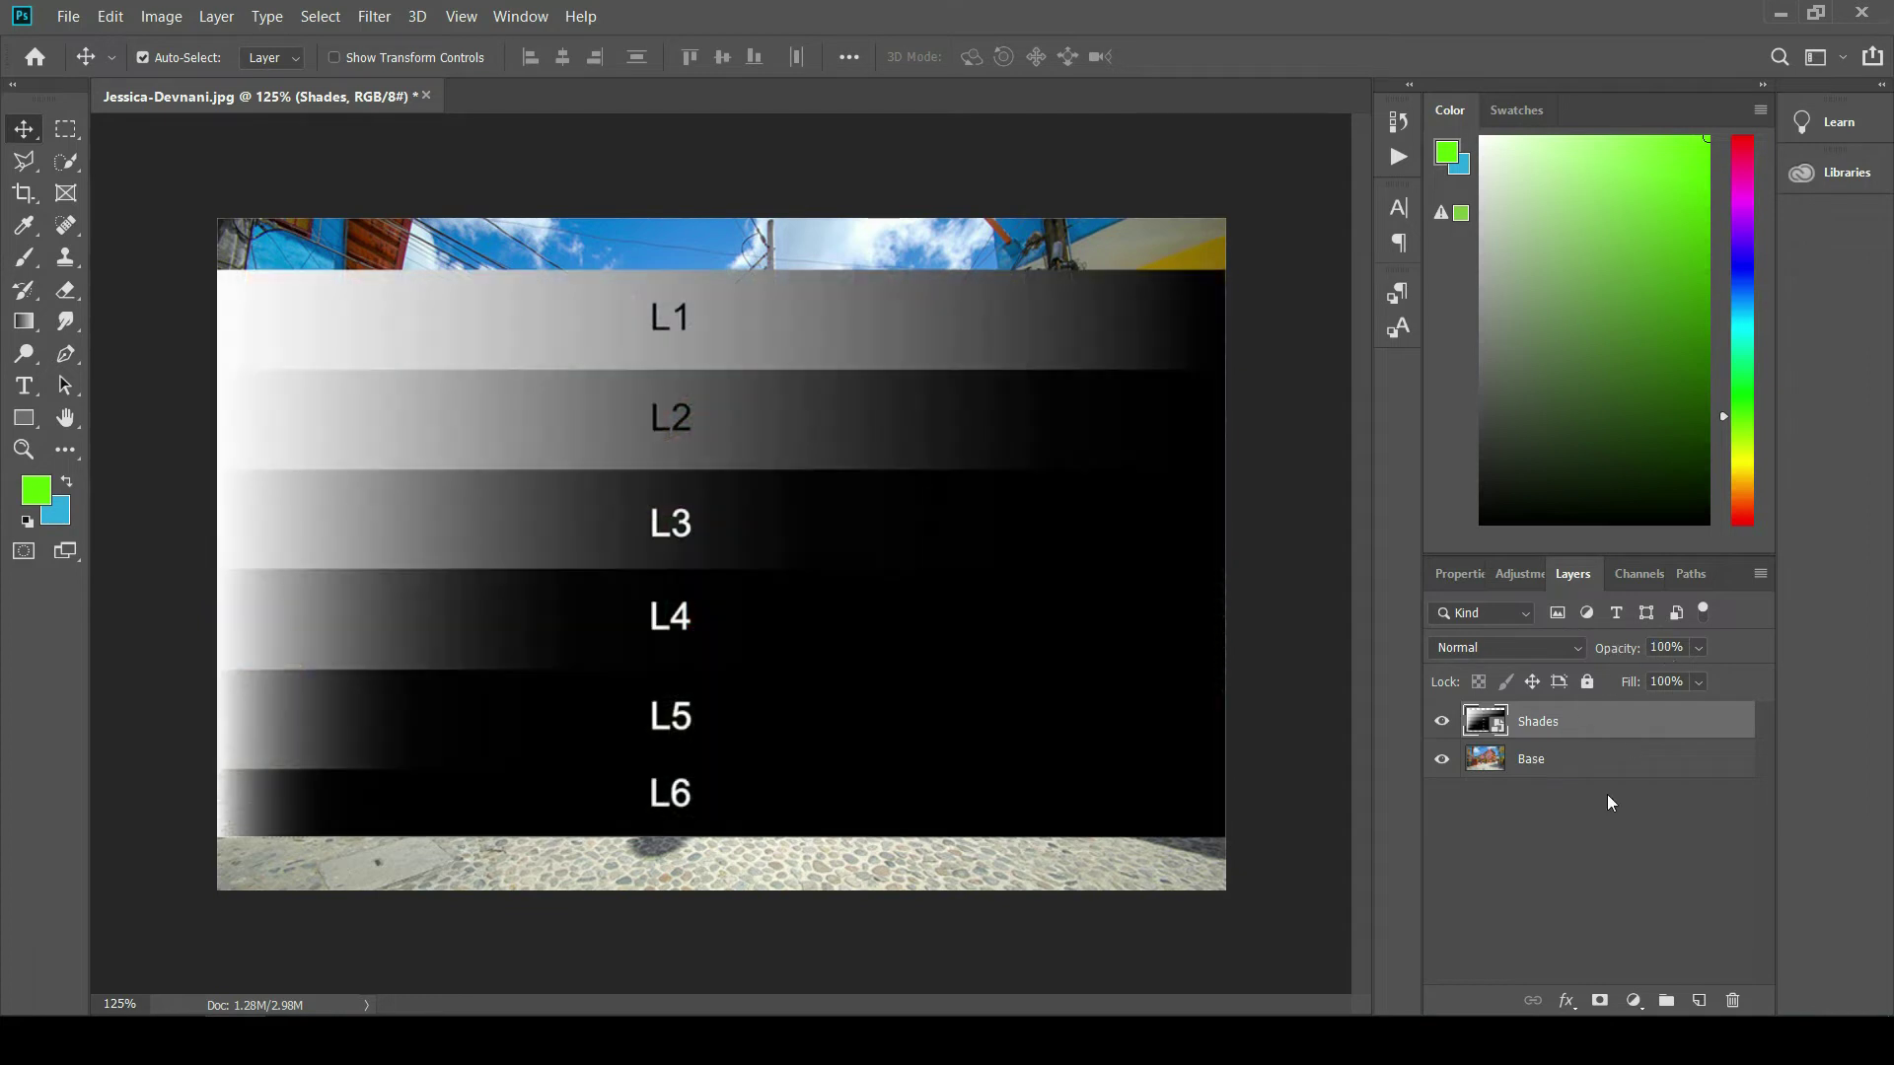
click(1602, 829)
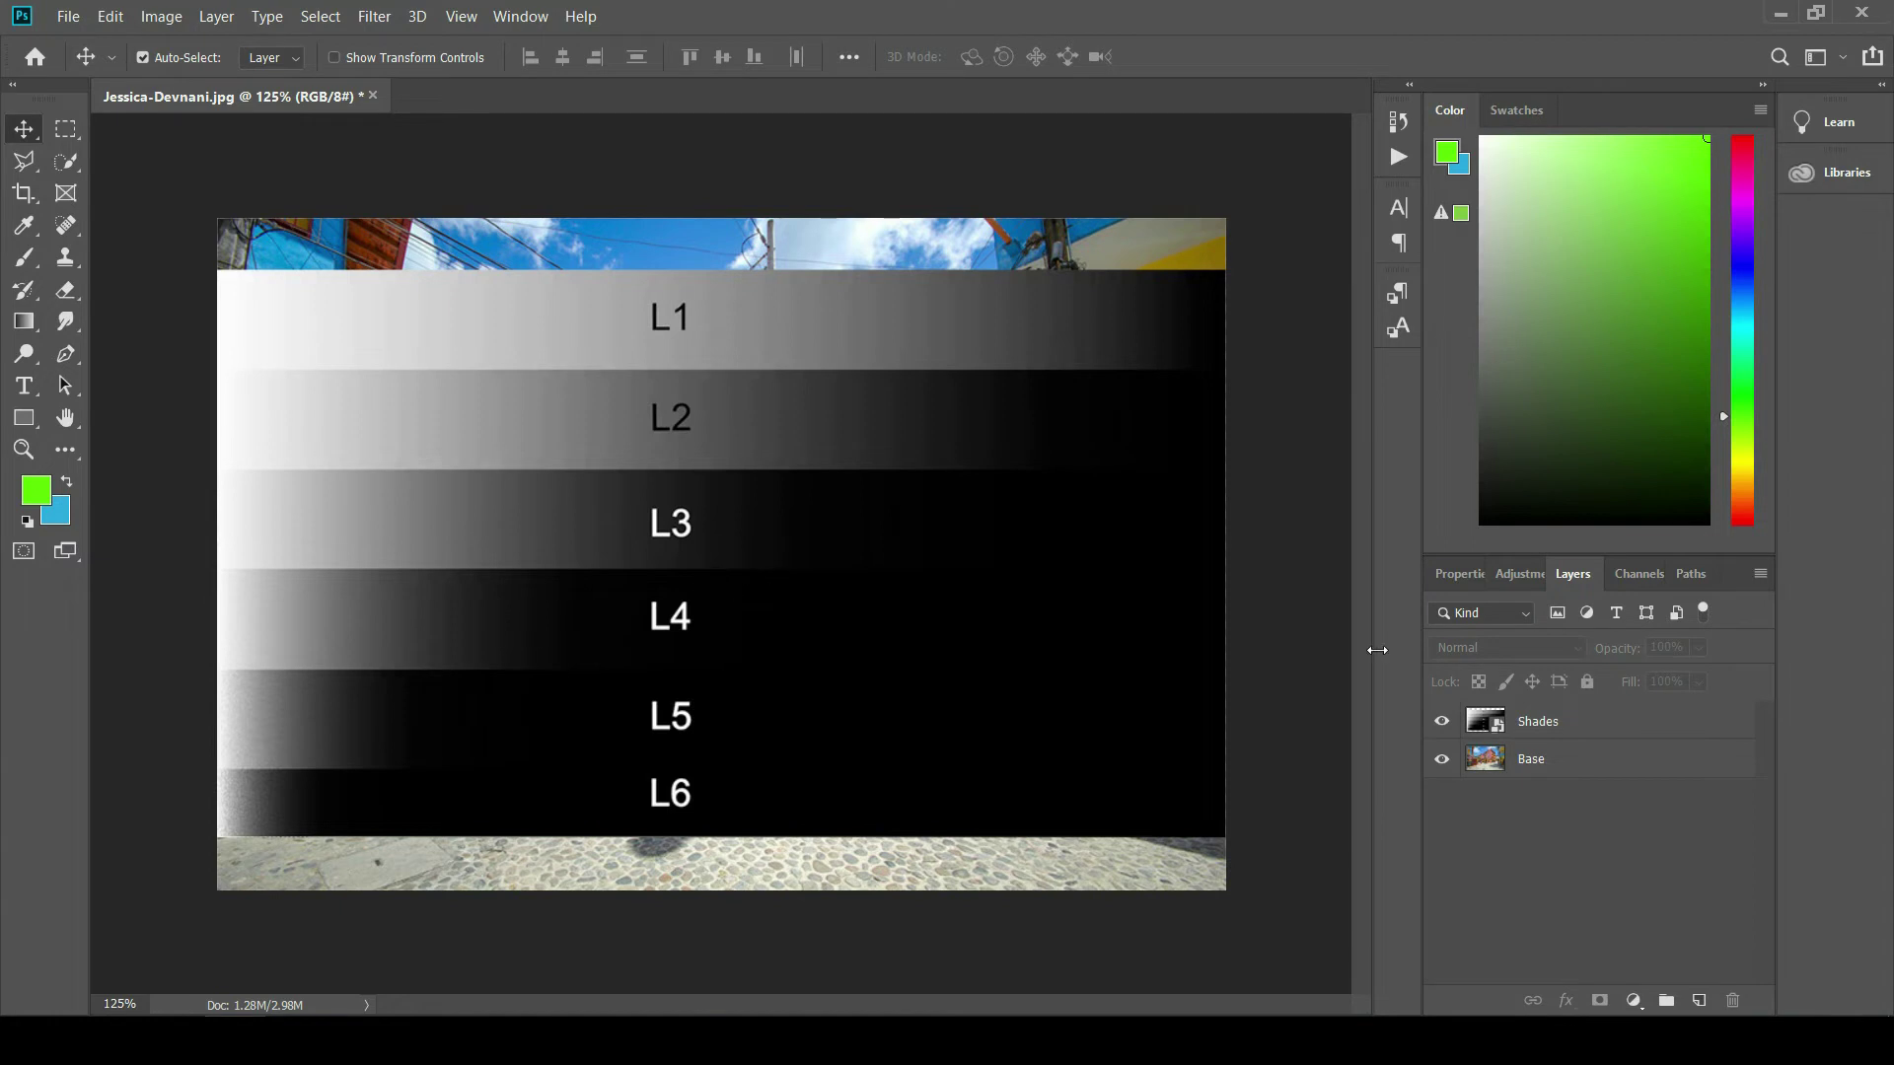
click(1648, 731)
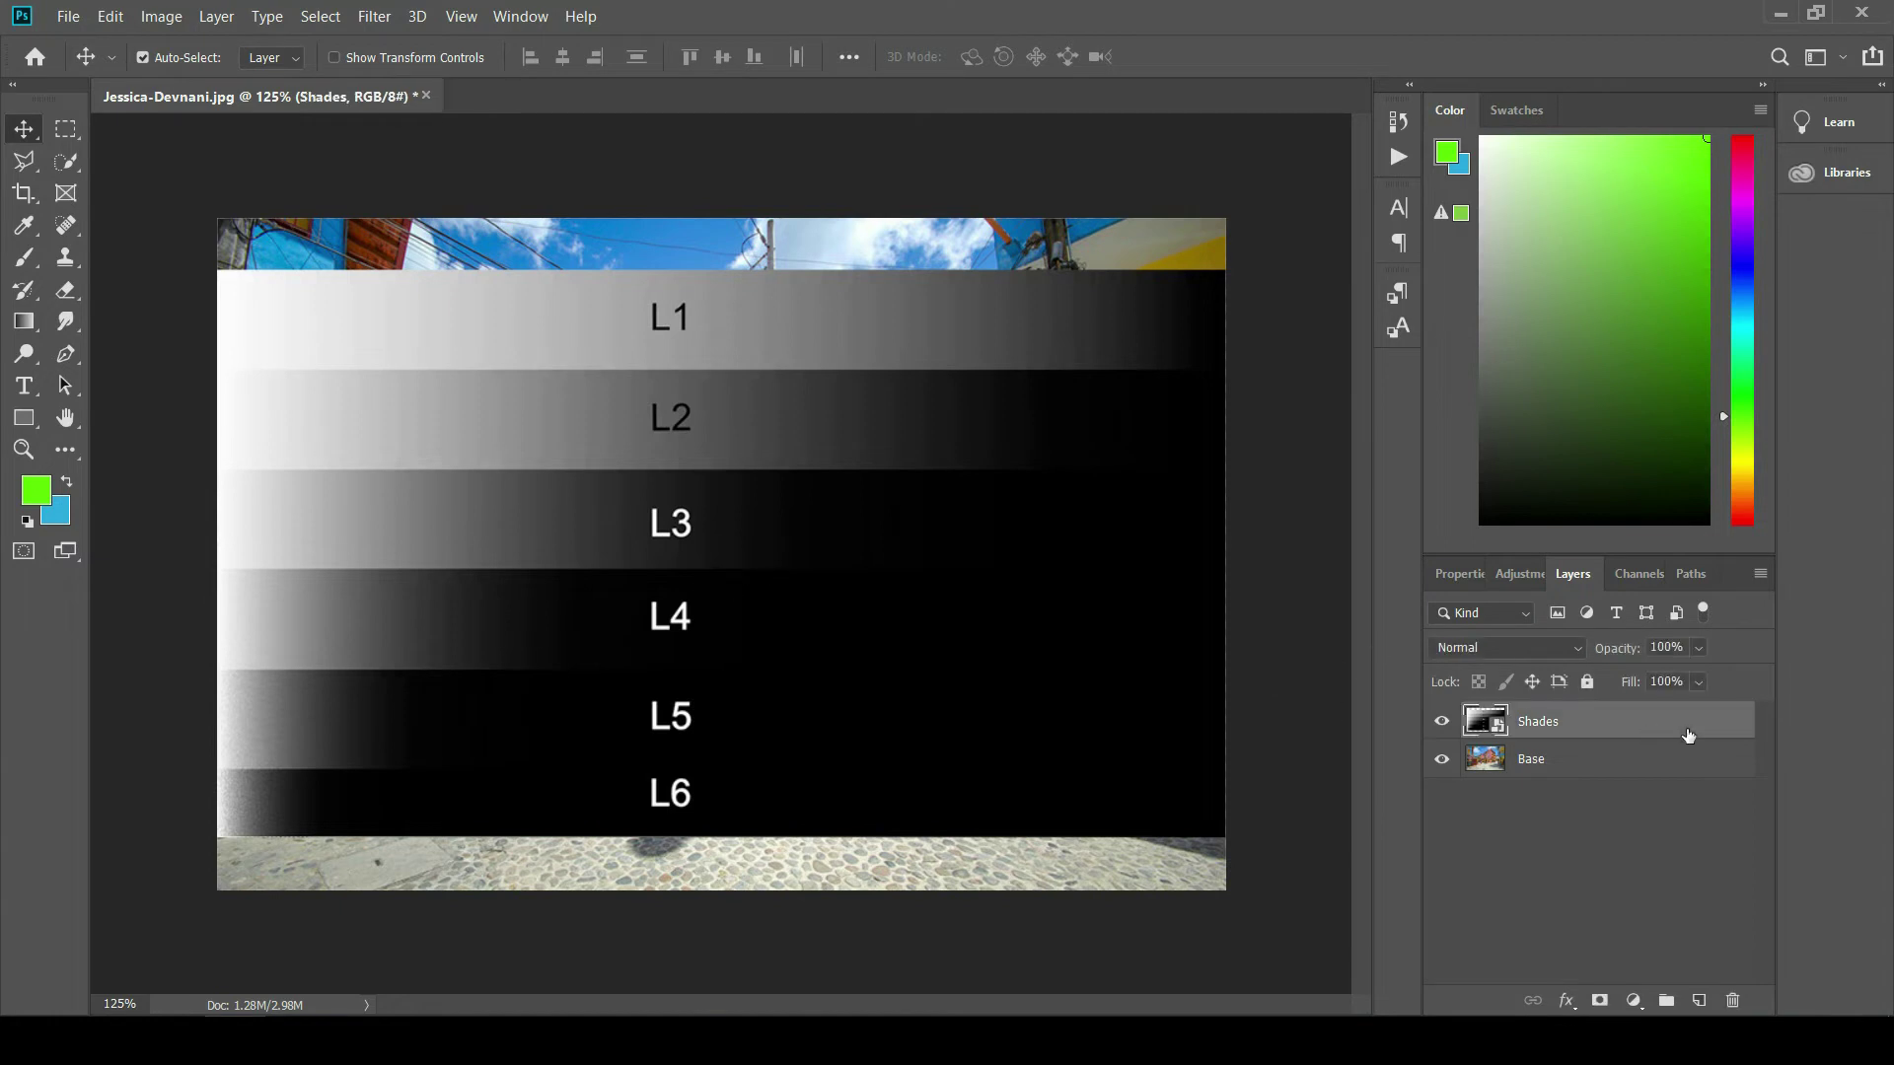
double_click(1690, 735)
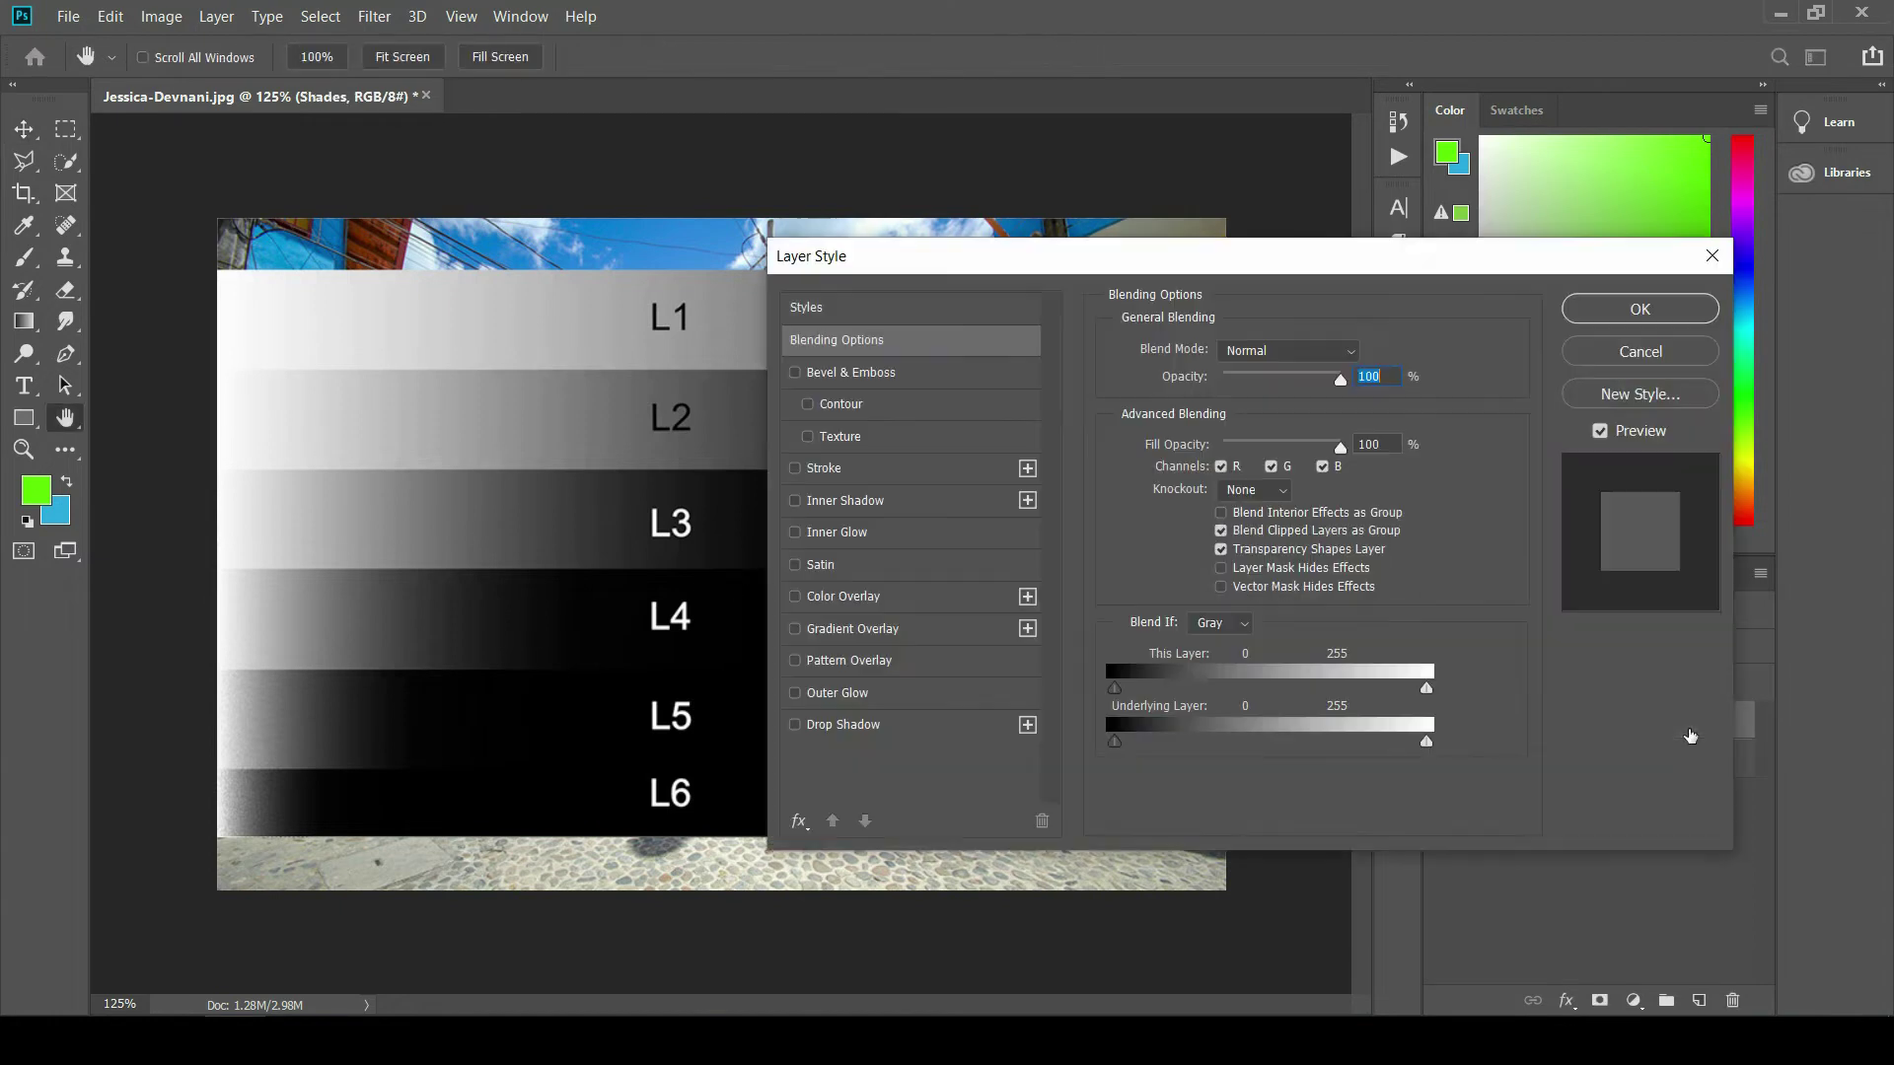
drag(955, 276, 772, 279)
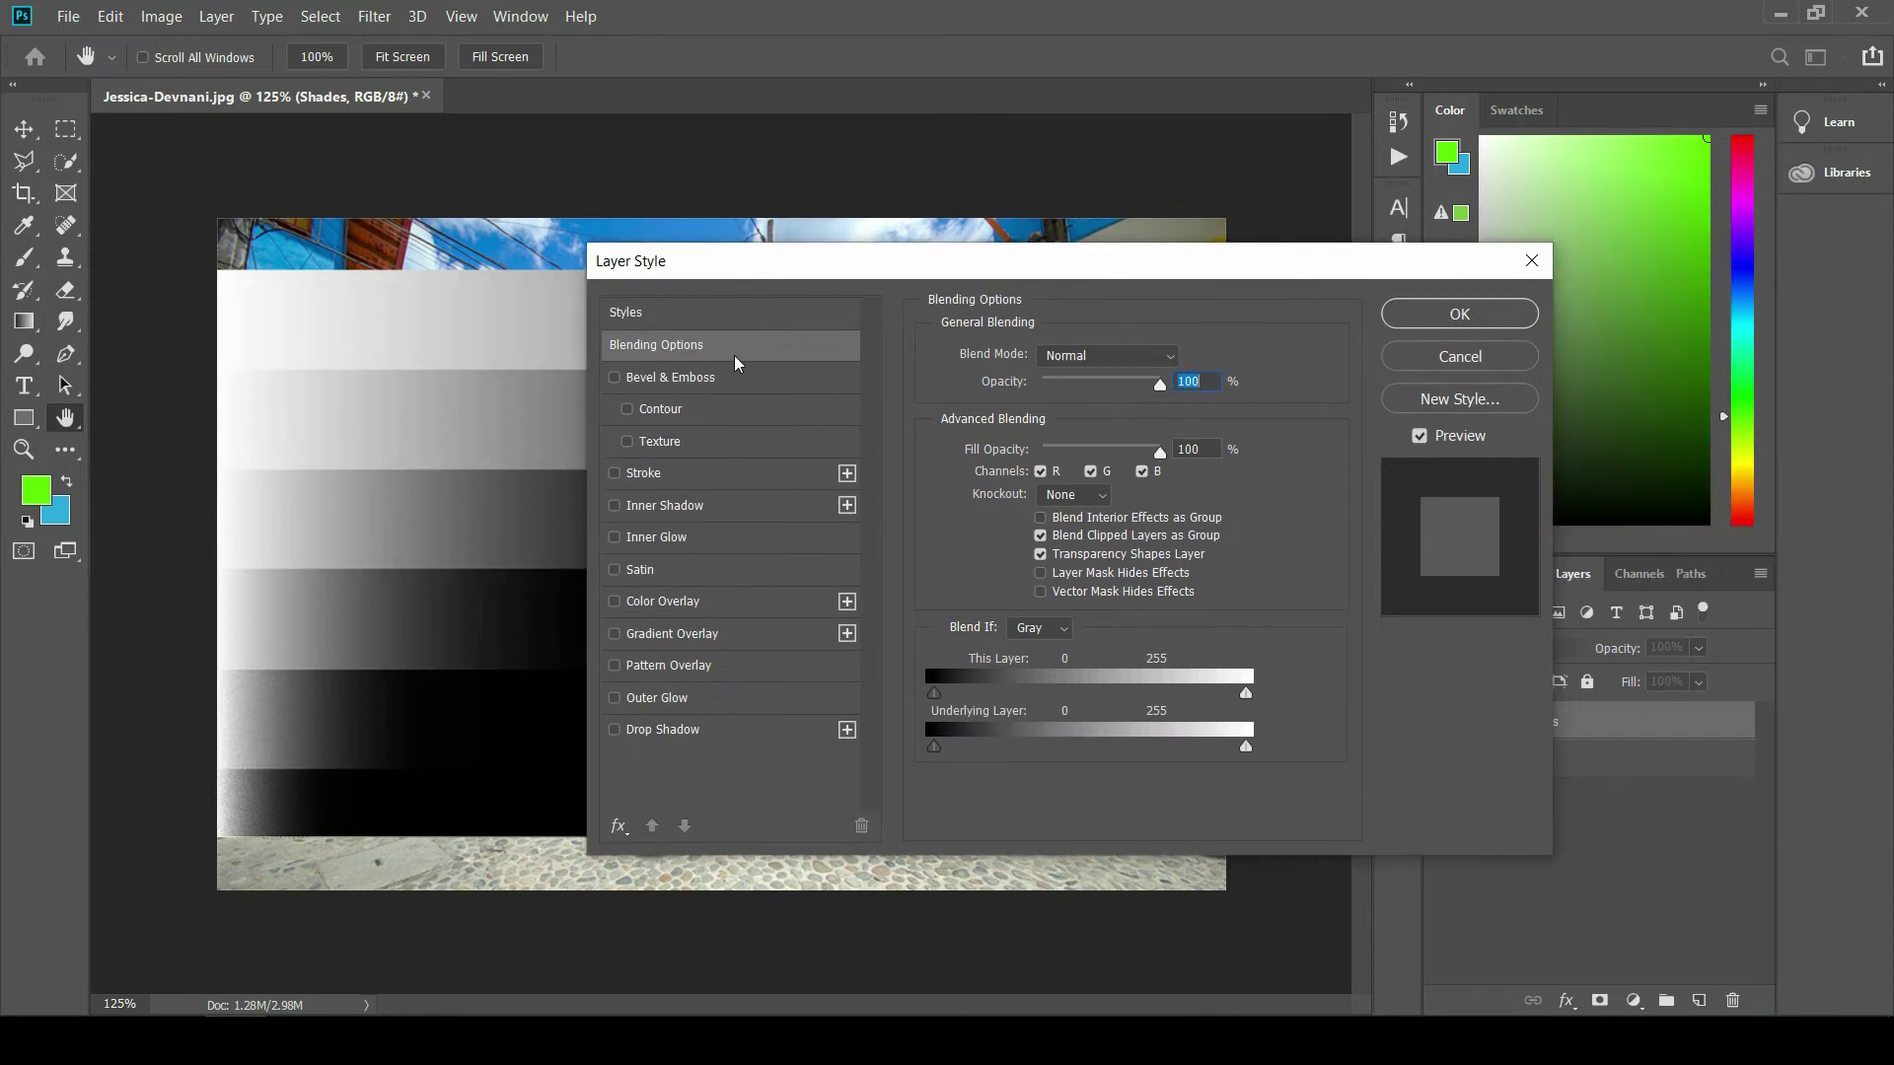
click(1099, 357)
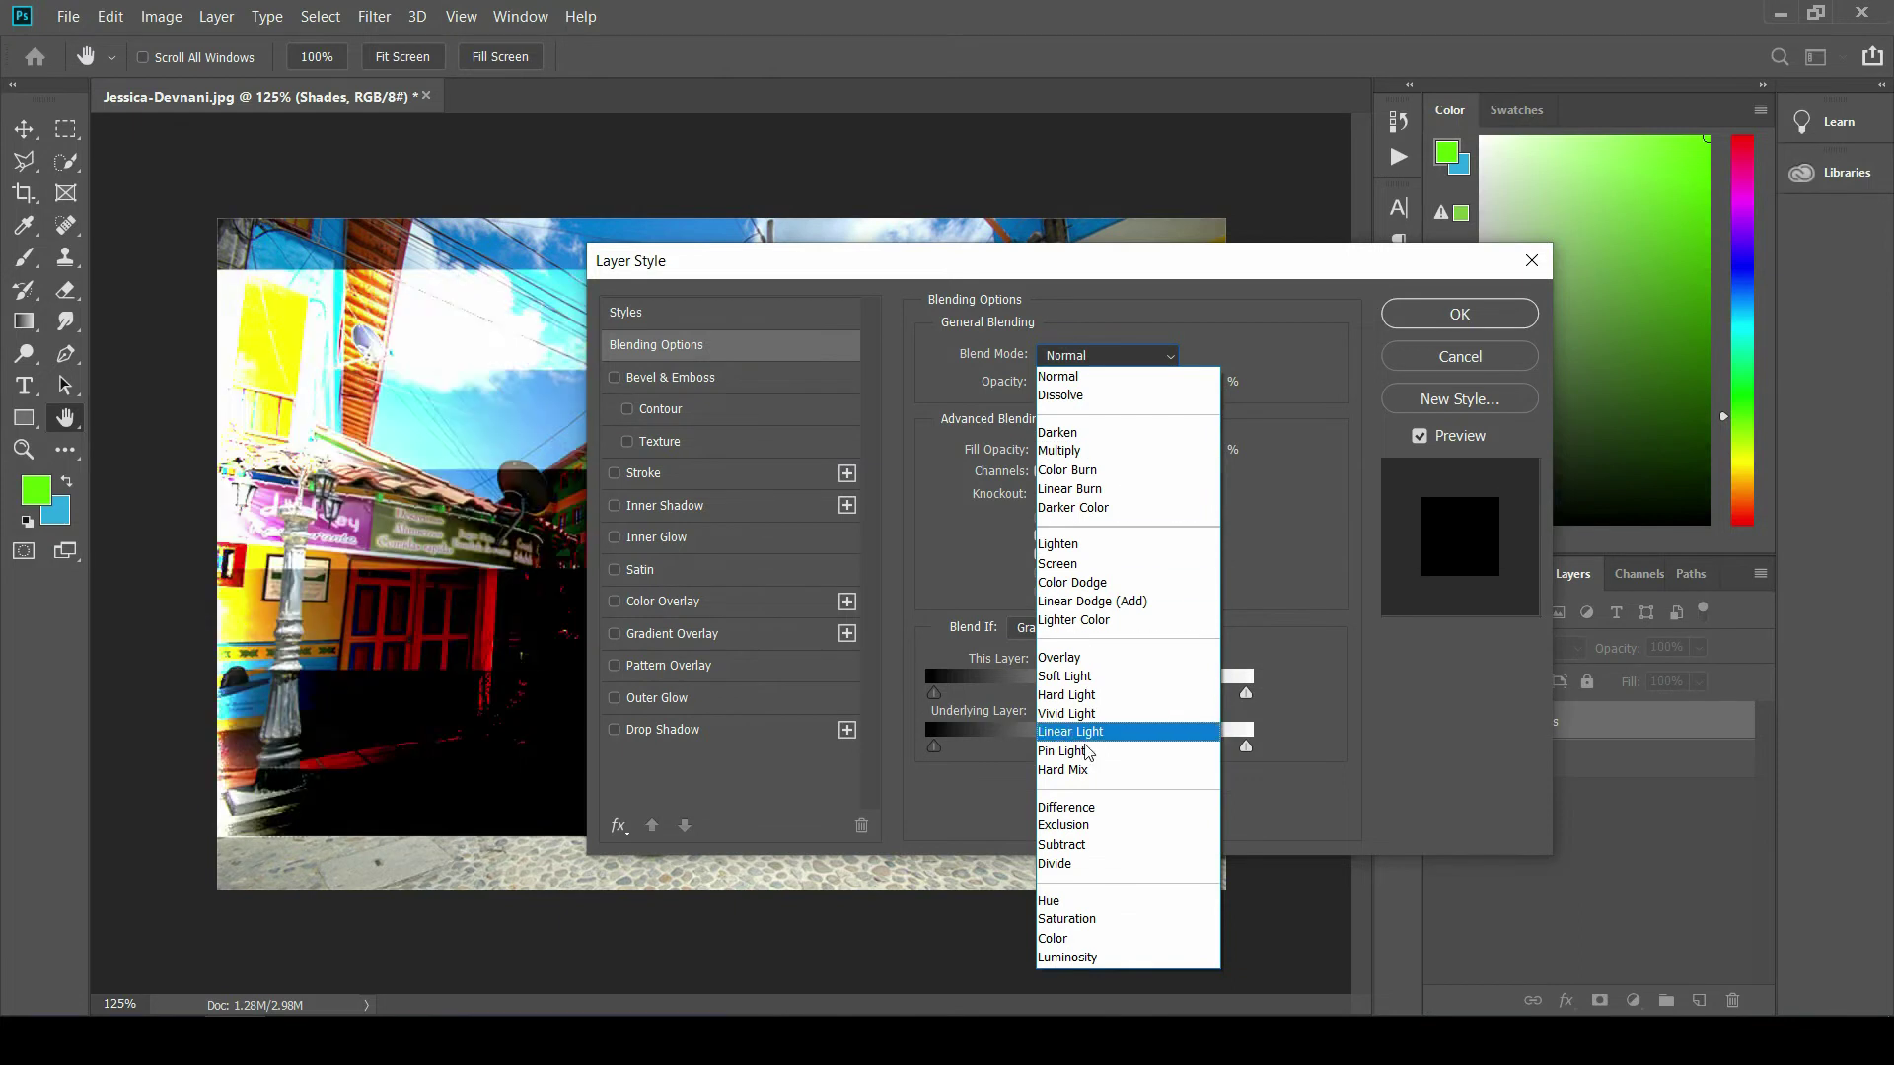
click(1228, 307)
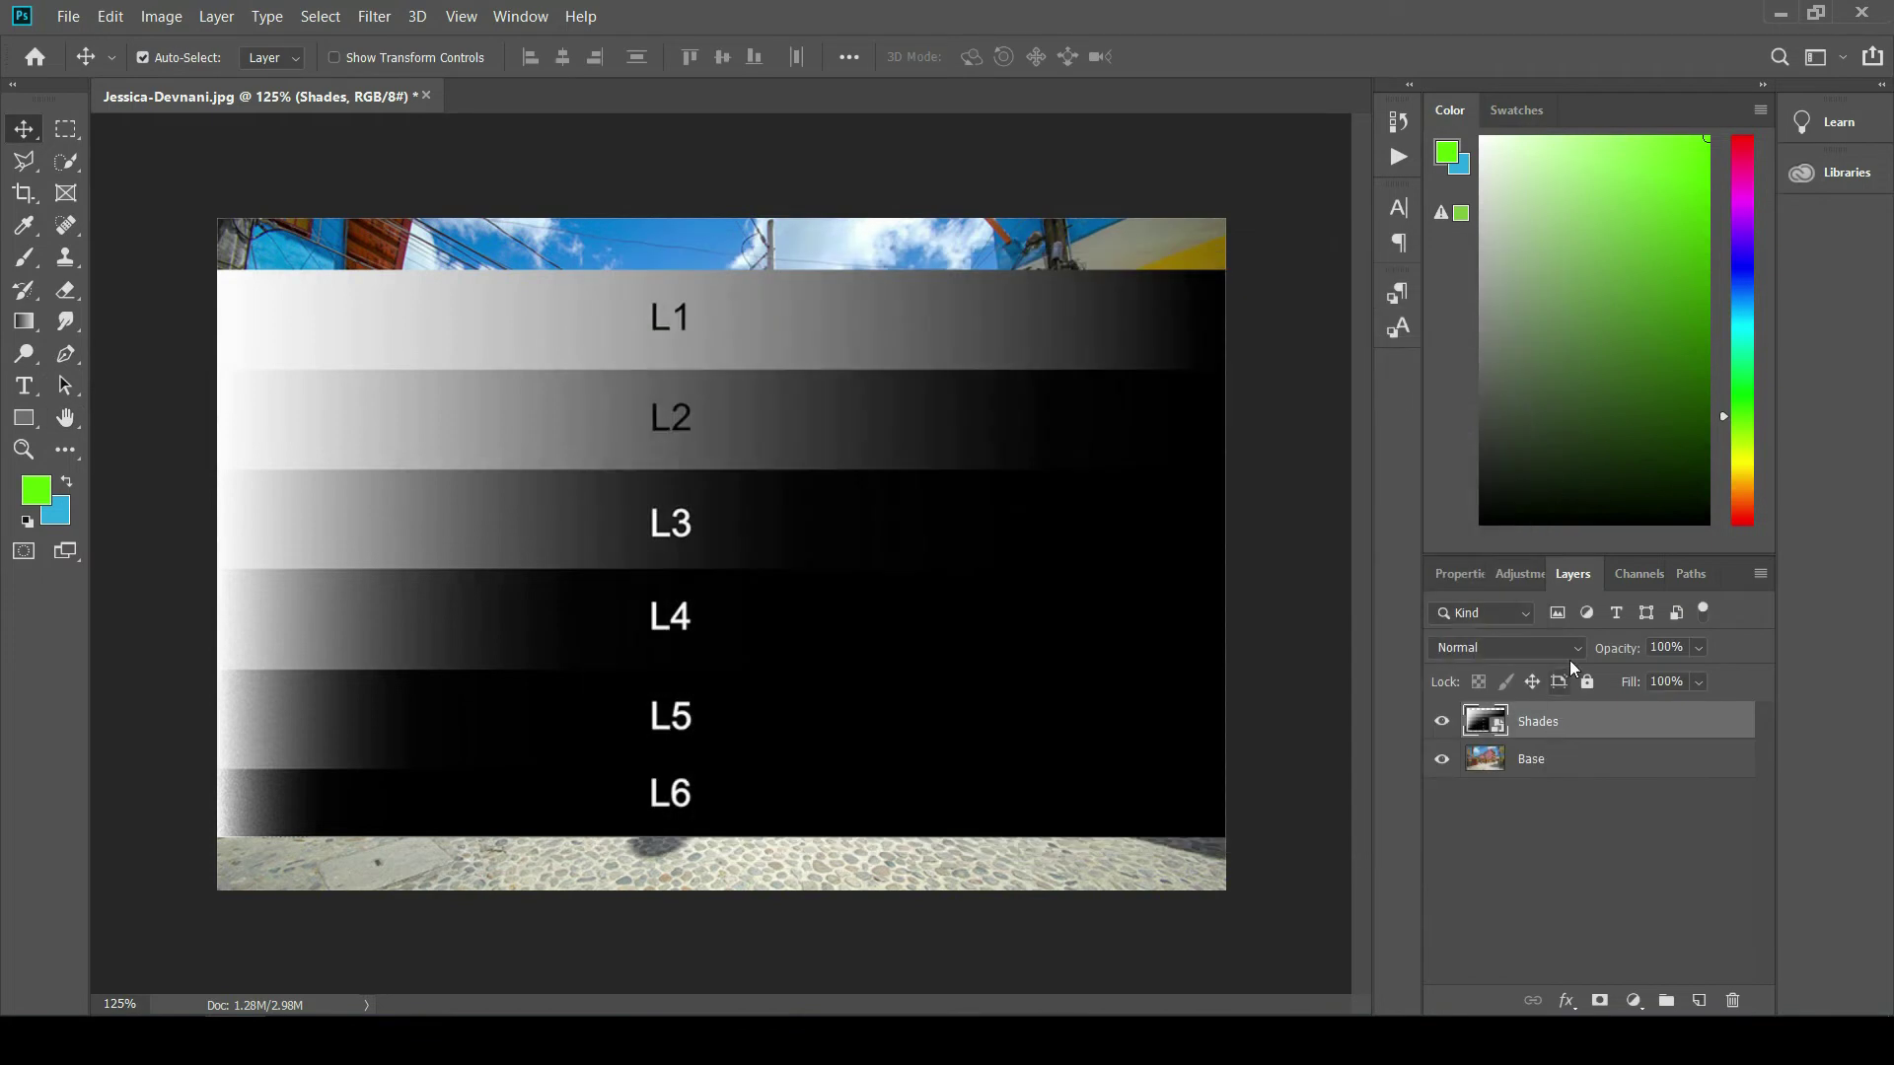
click(1573, 647)
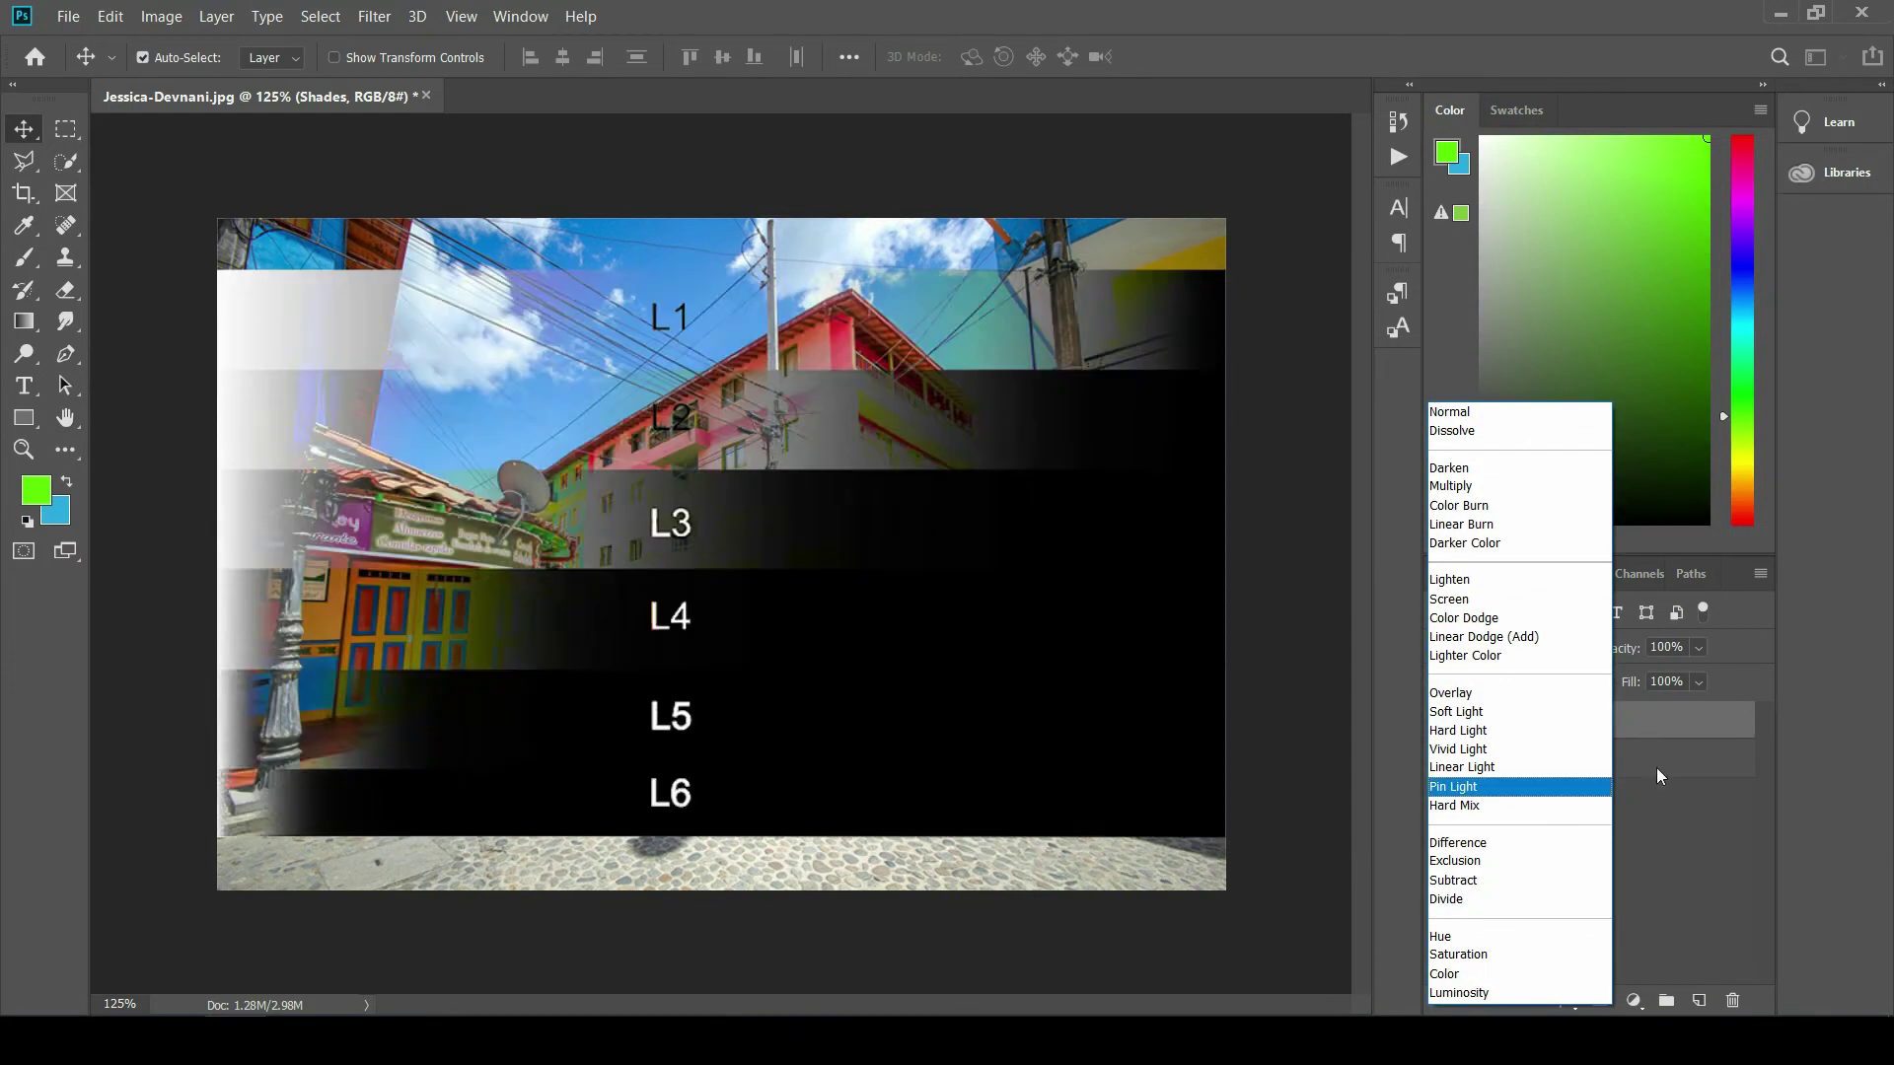
key(Escape)
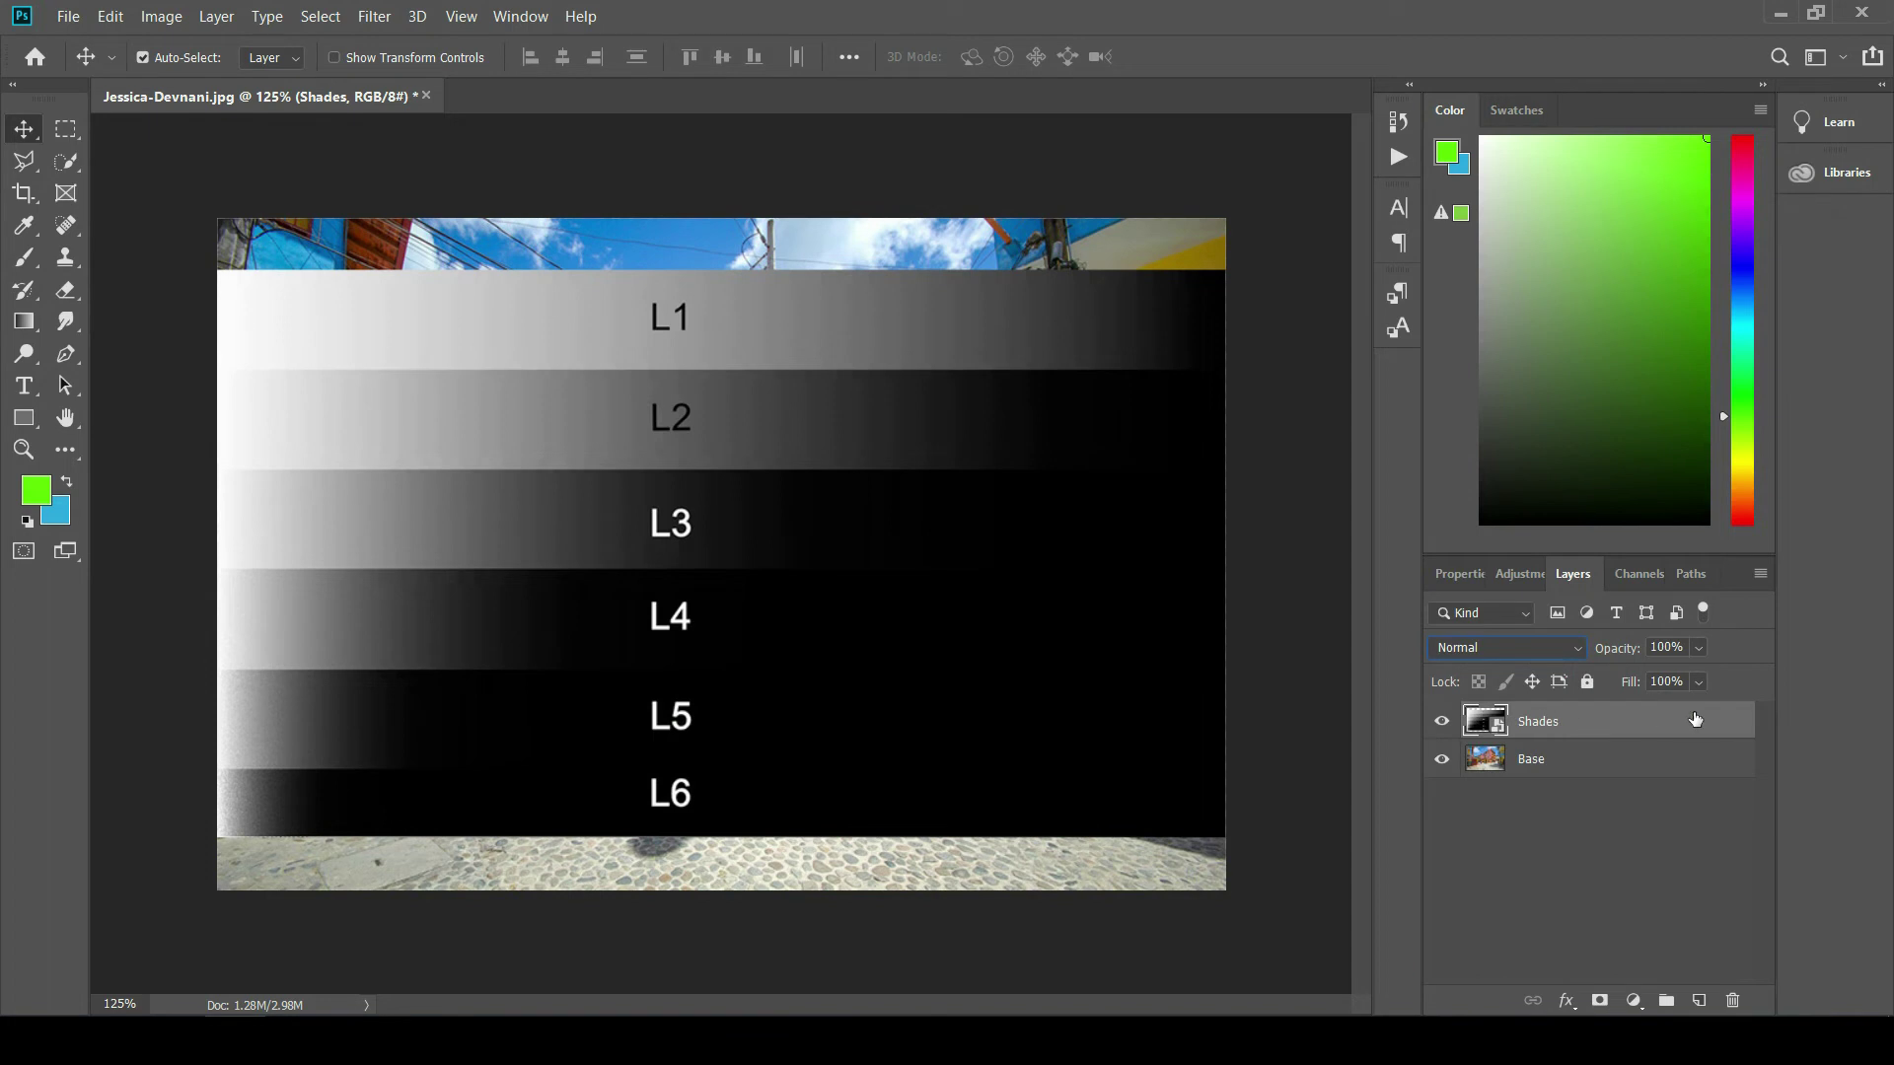
double_click(1695, 719)
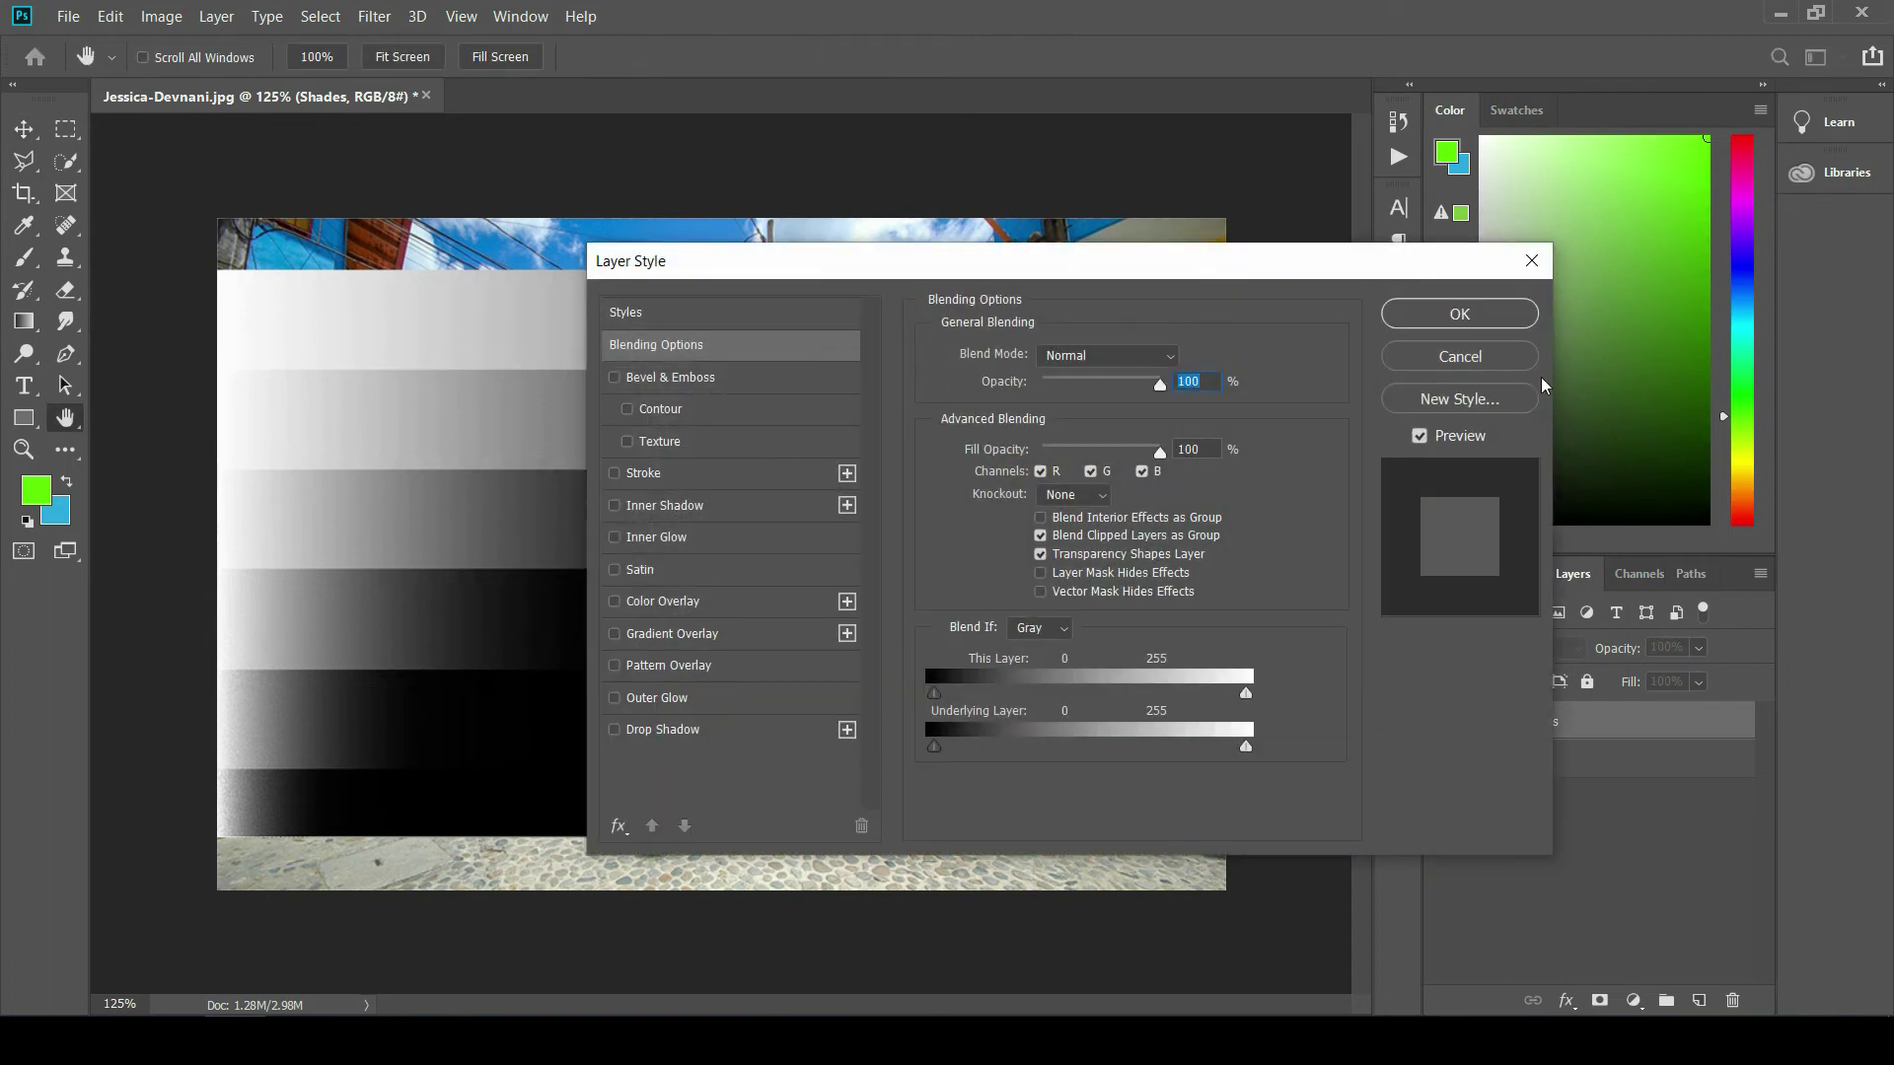
click(1501, 375)
click(1518, 649)
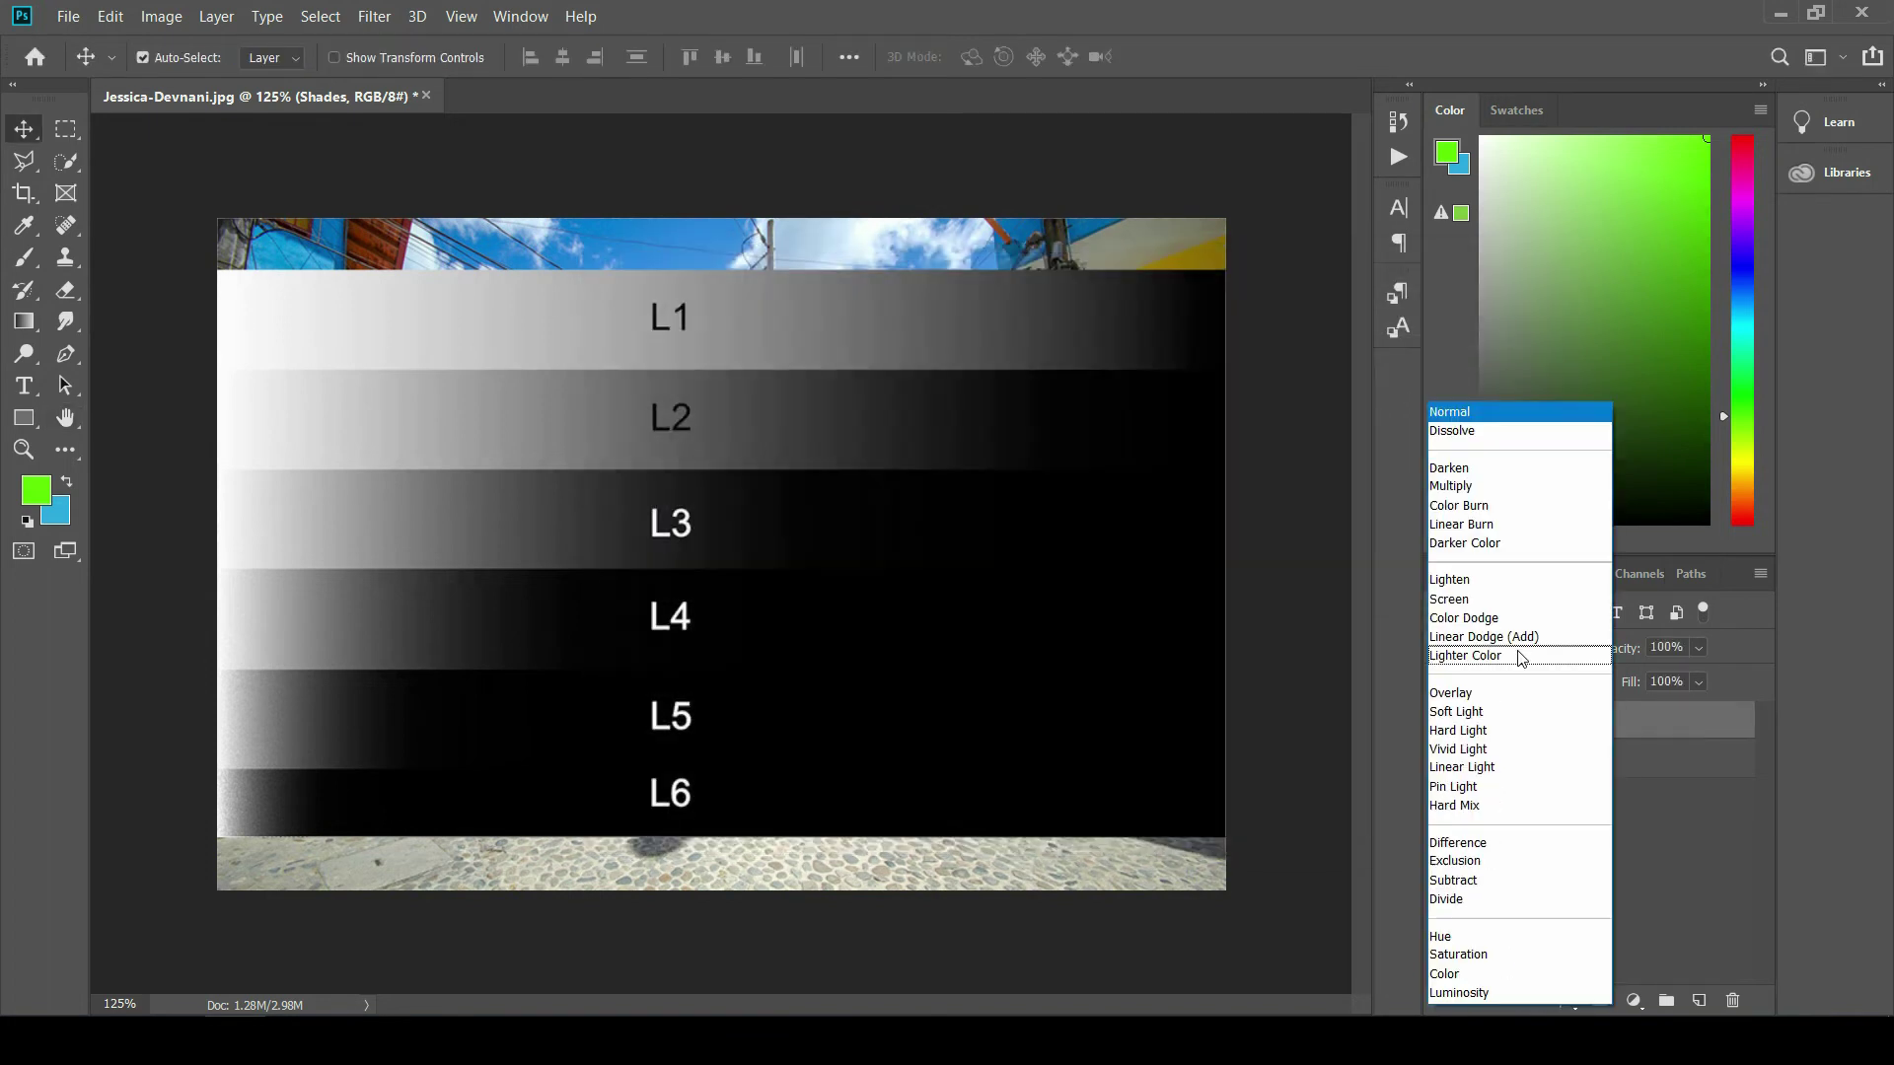
click(1751, 871)
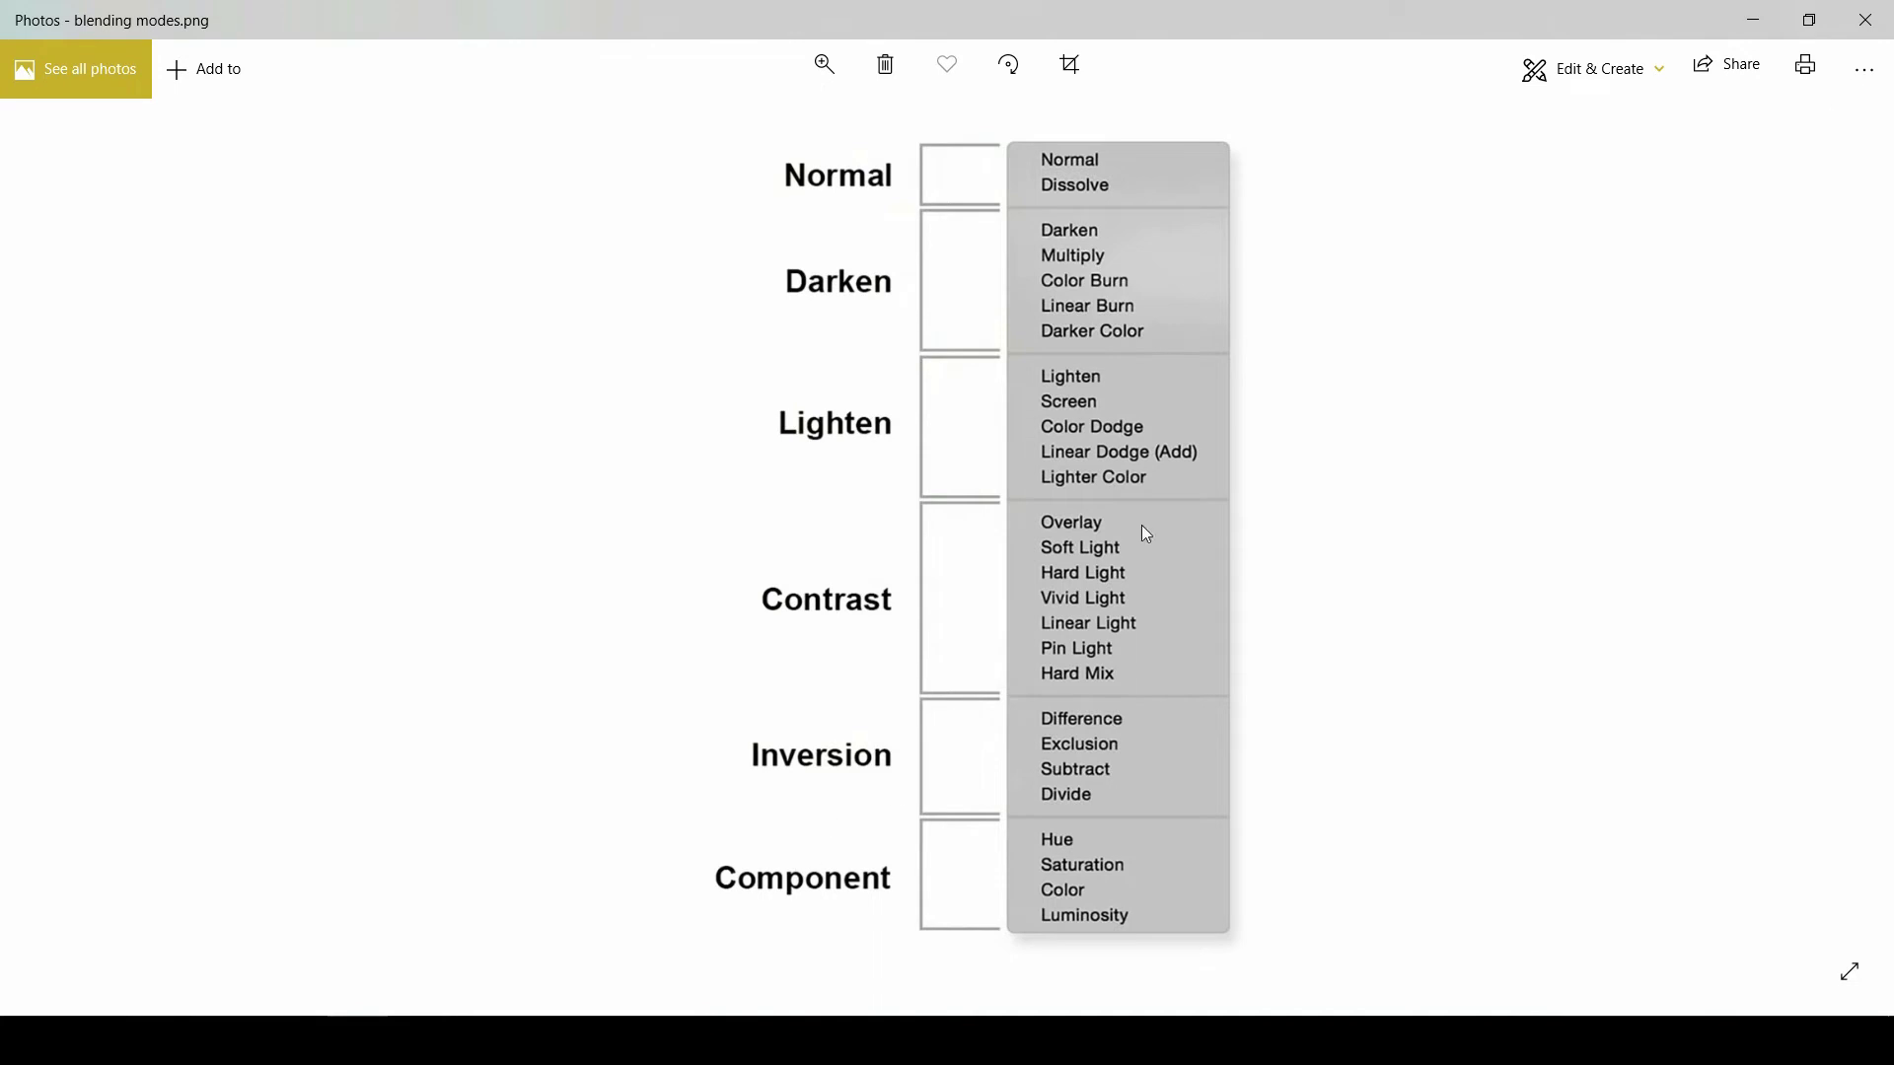
Step: Restore the Photos window and close the blending modes chart
double_click(1293, 8)
click(425, 427)
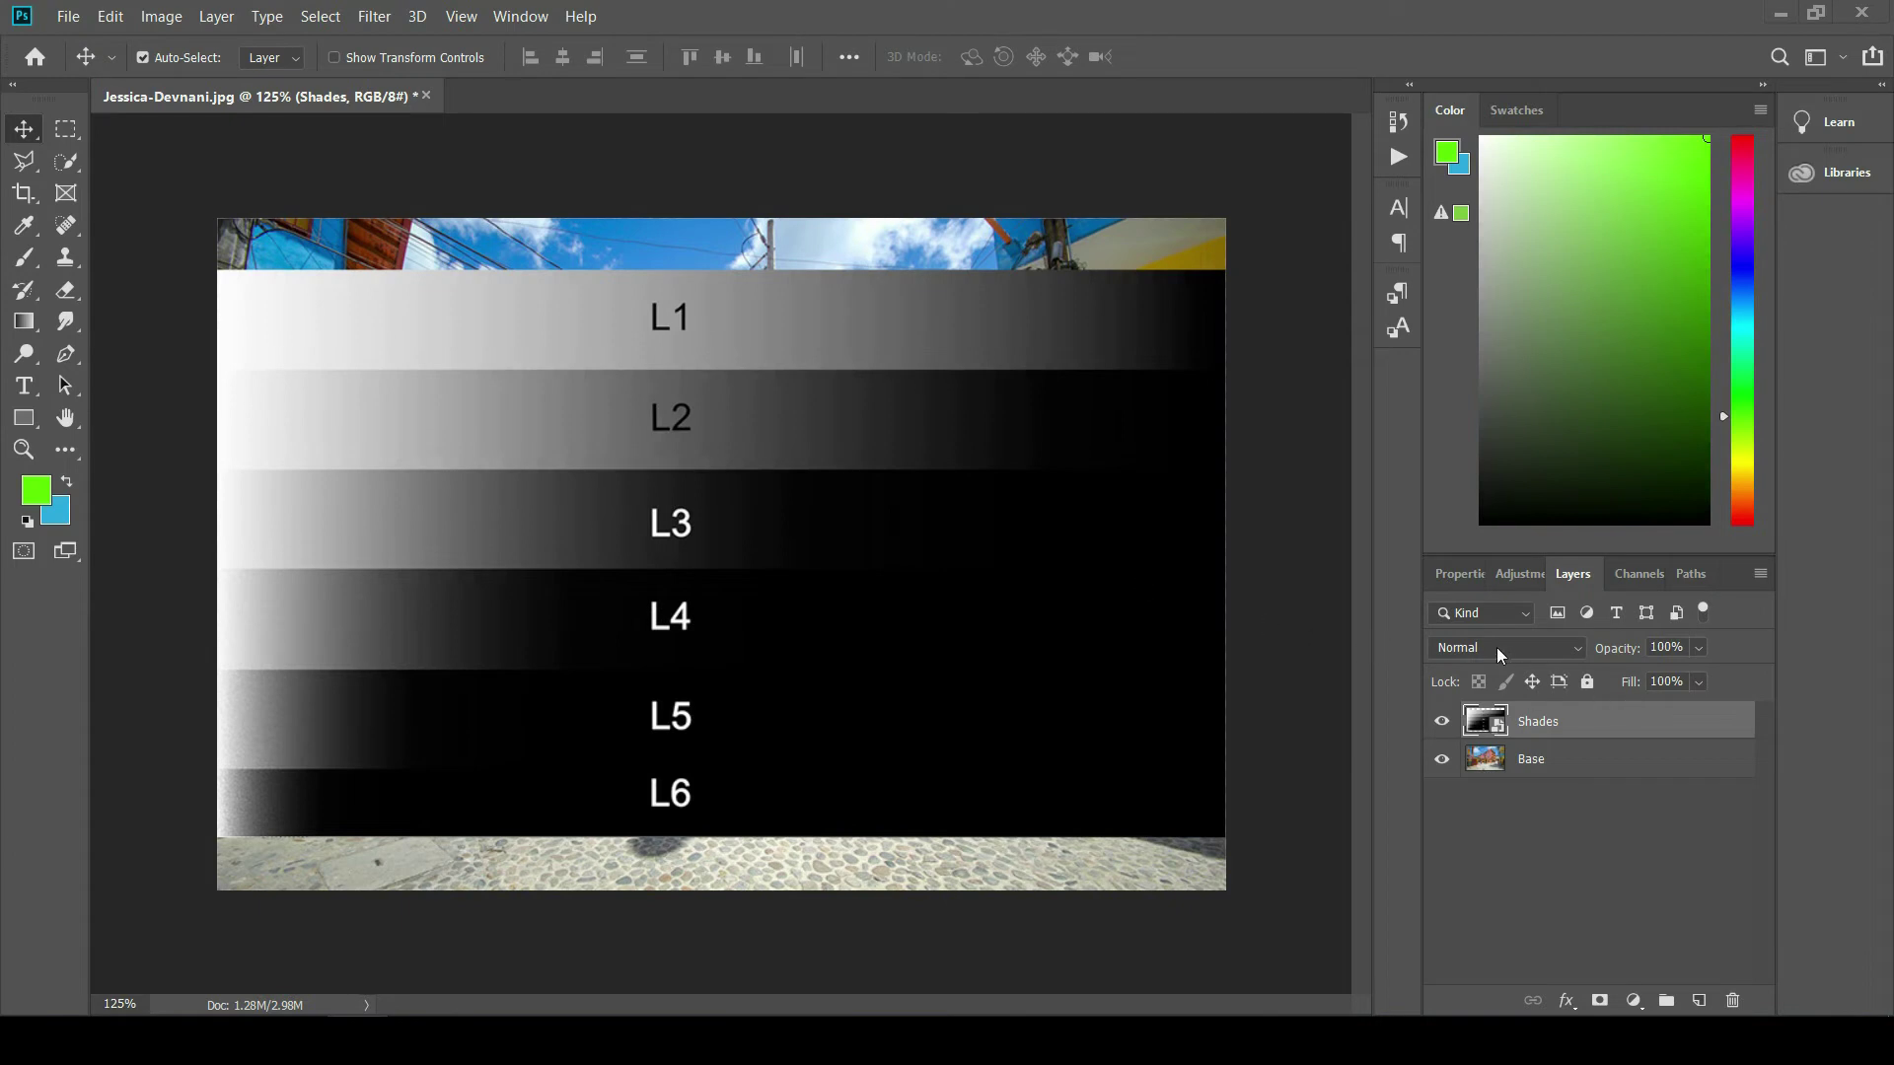
click(1549, 651)
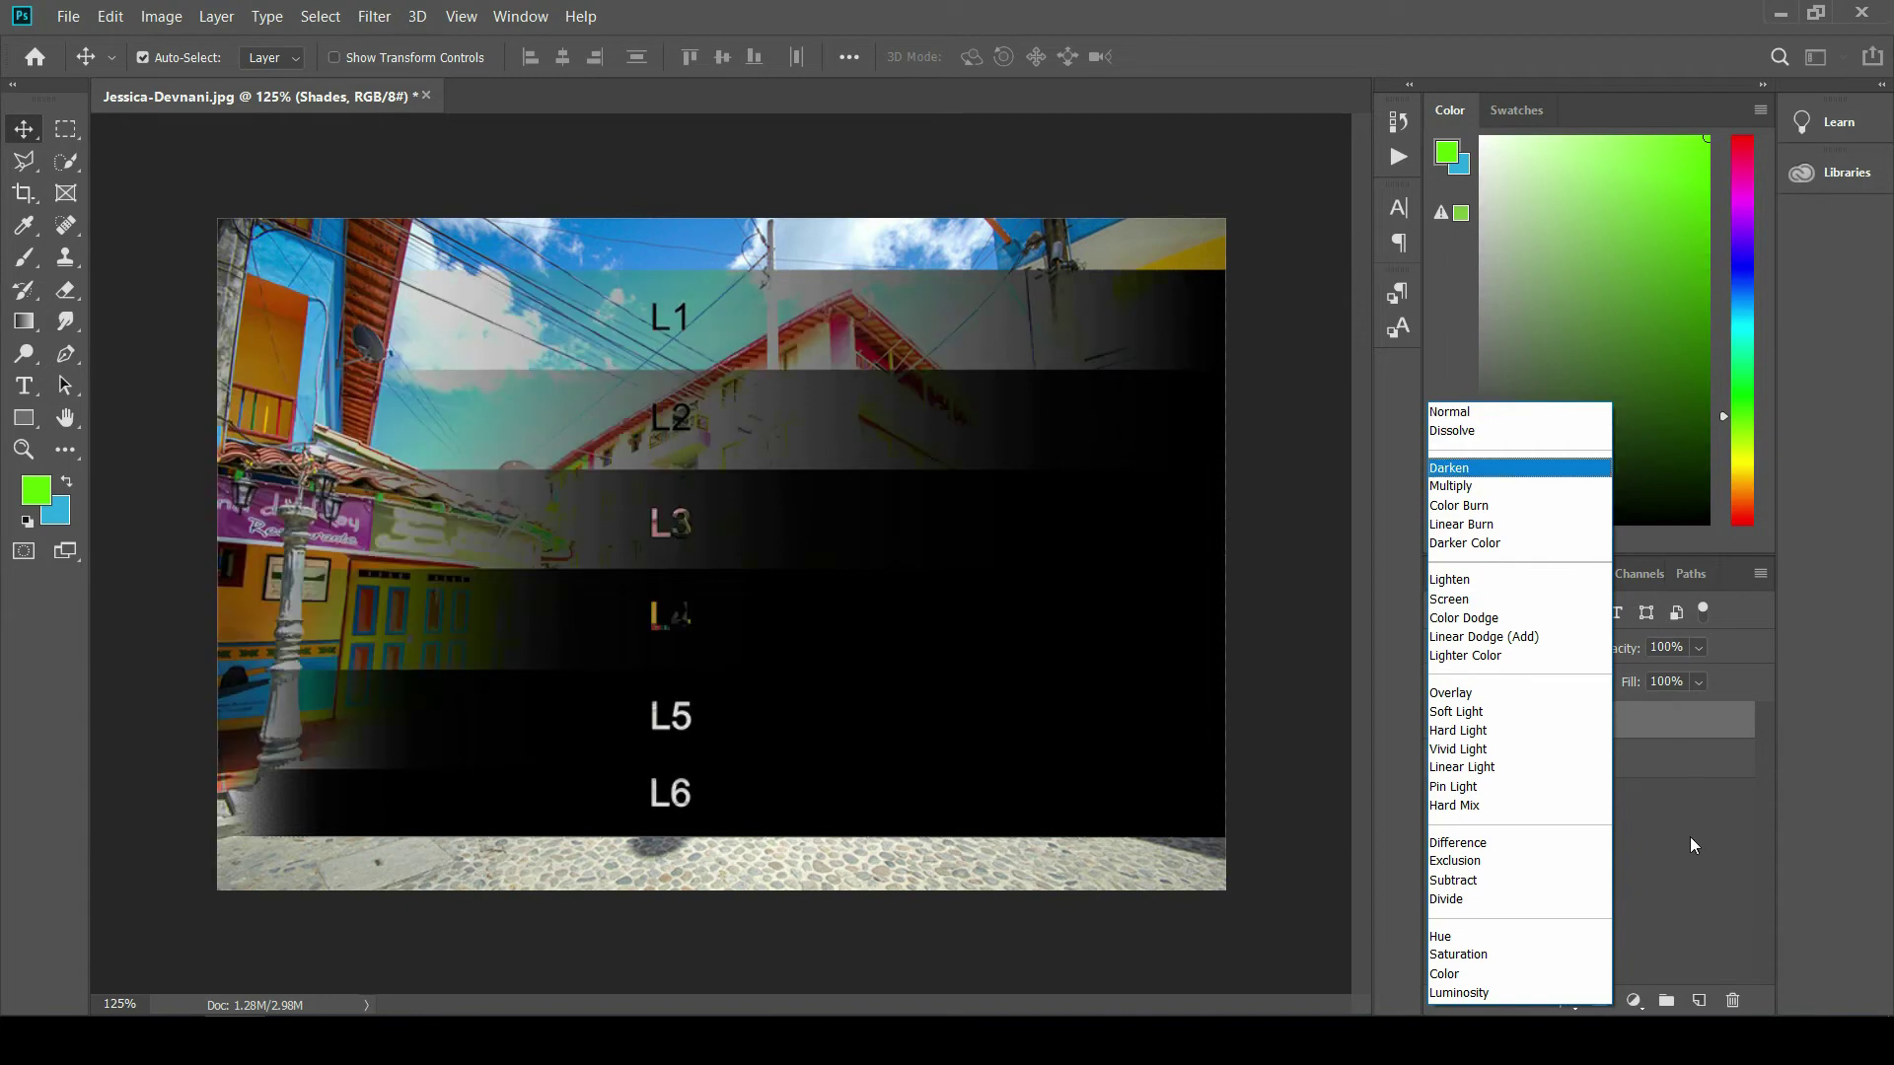
key(Escape)
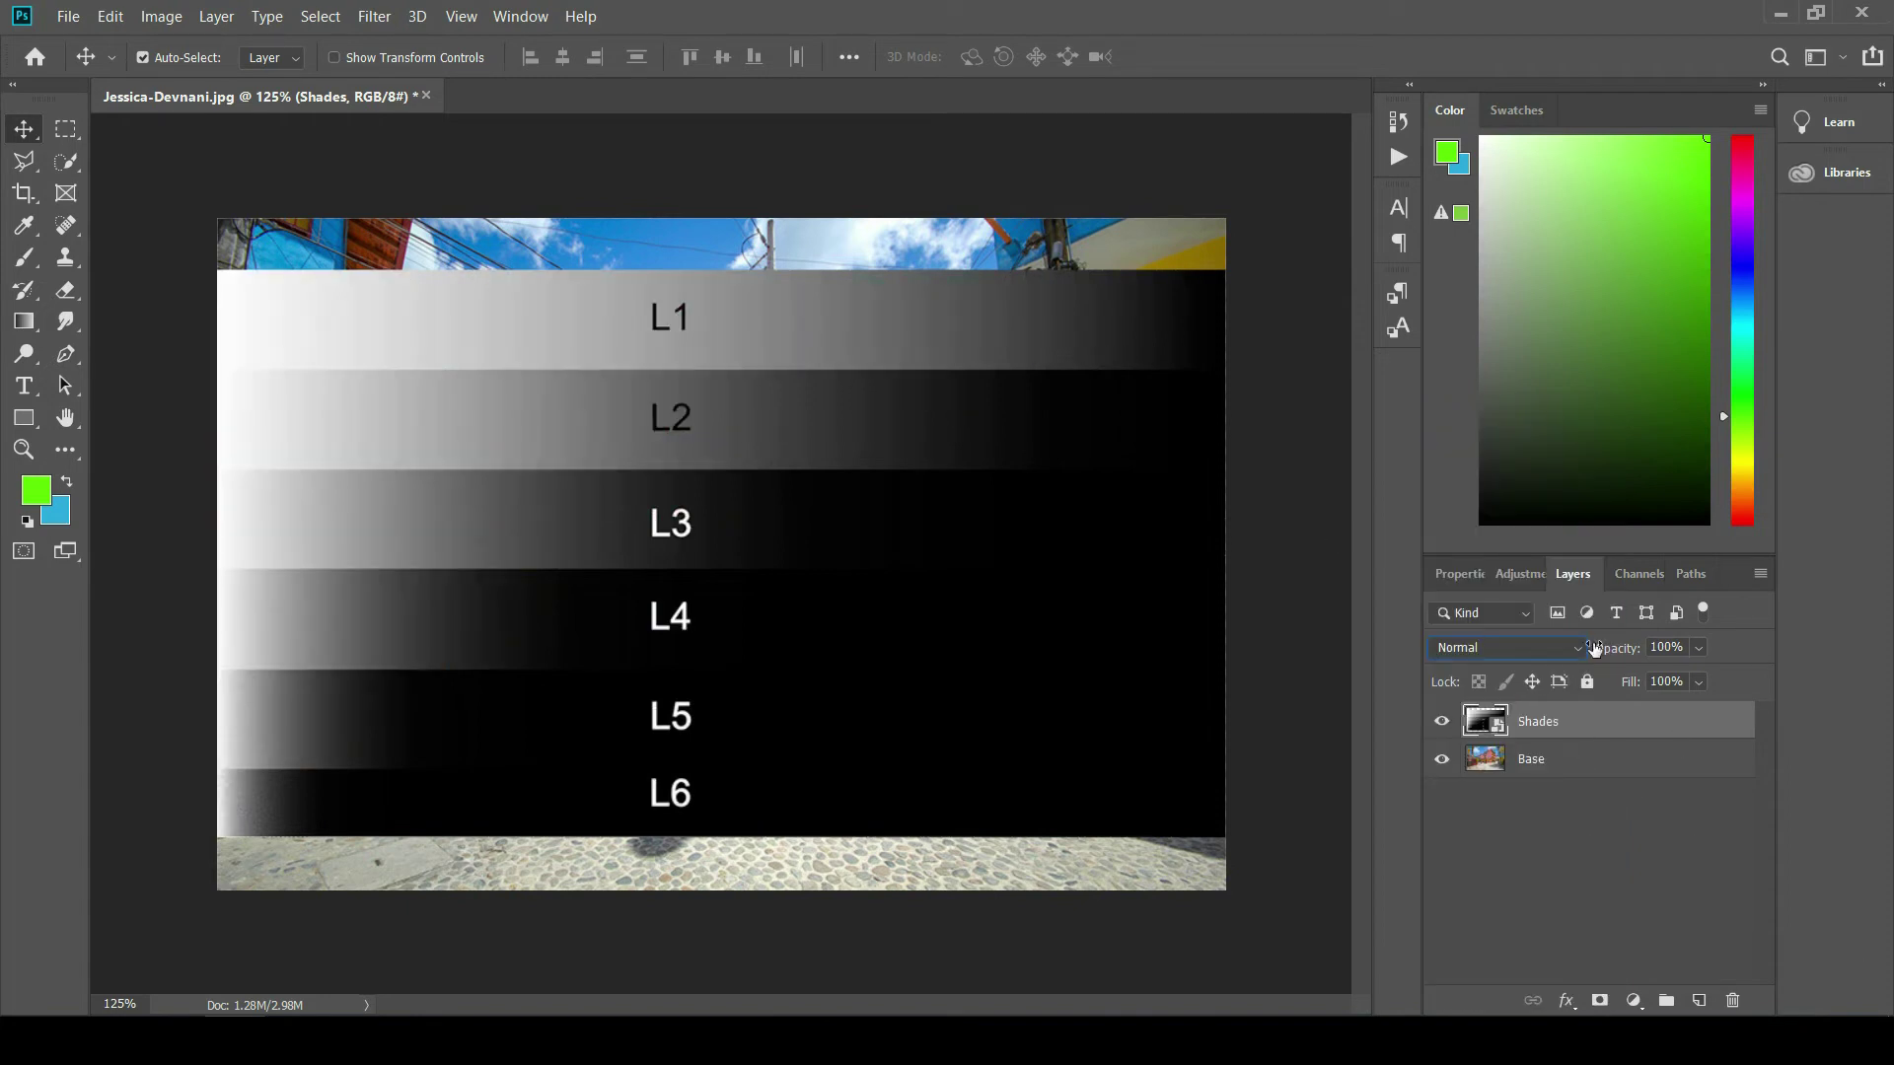
drag(1619, 651, 1575, 651)
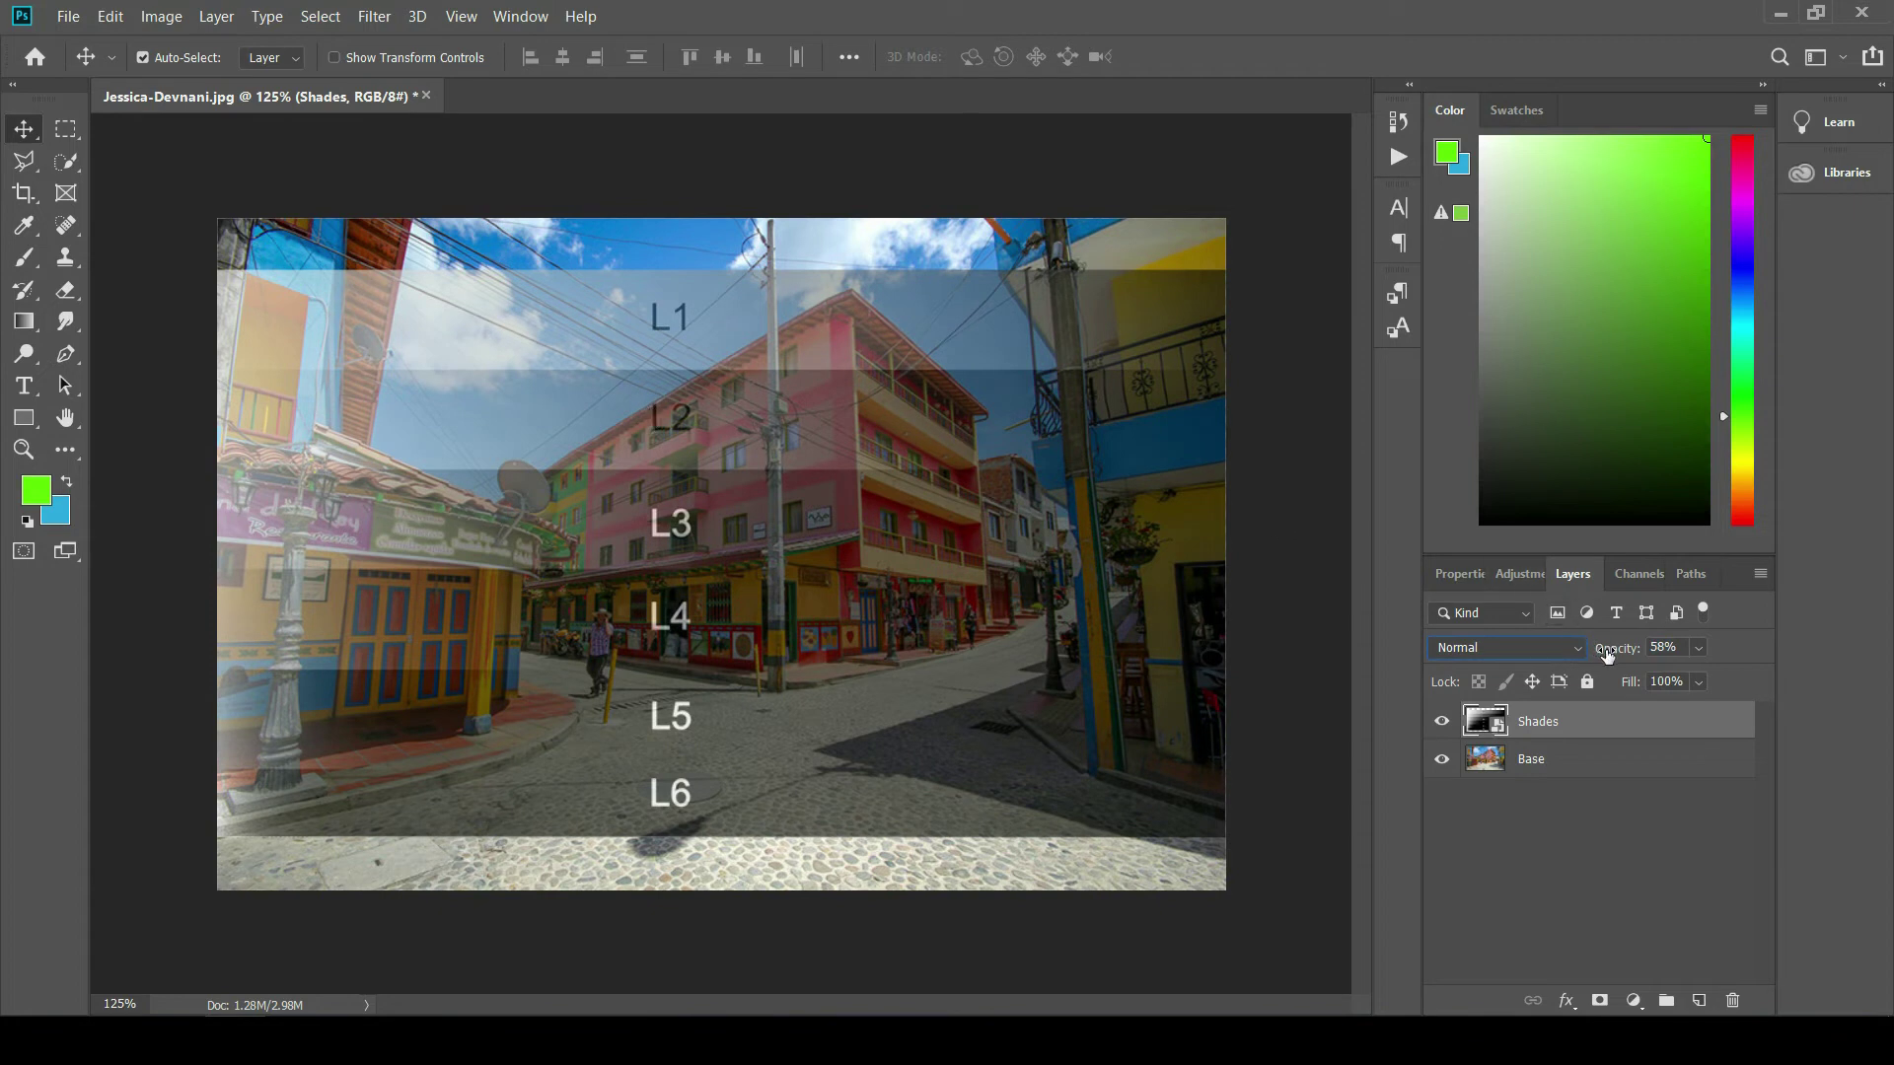
click(1664, 647)
text(100)
key(Return)
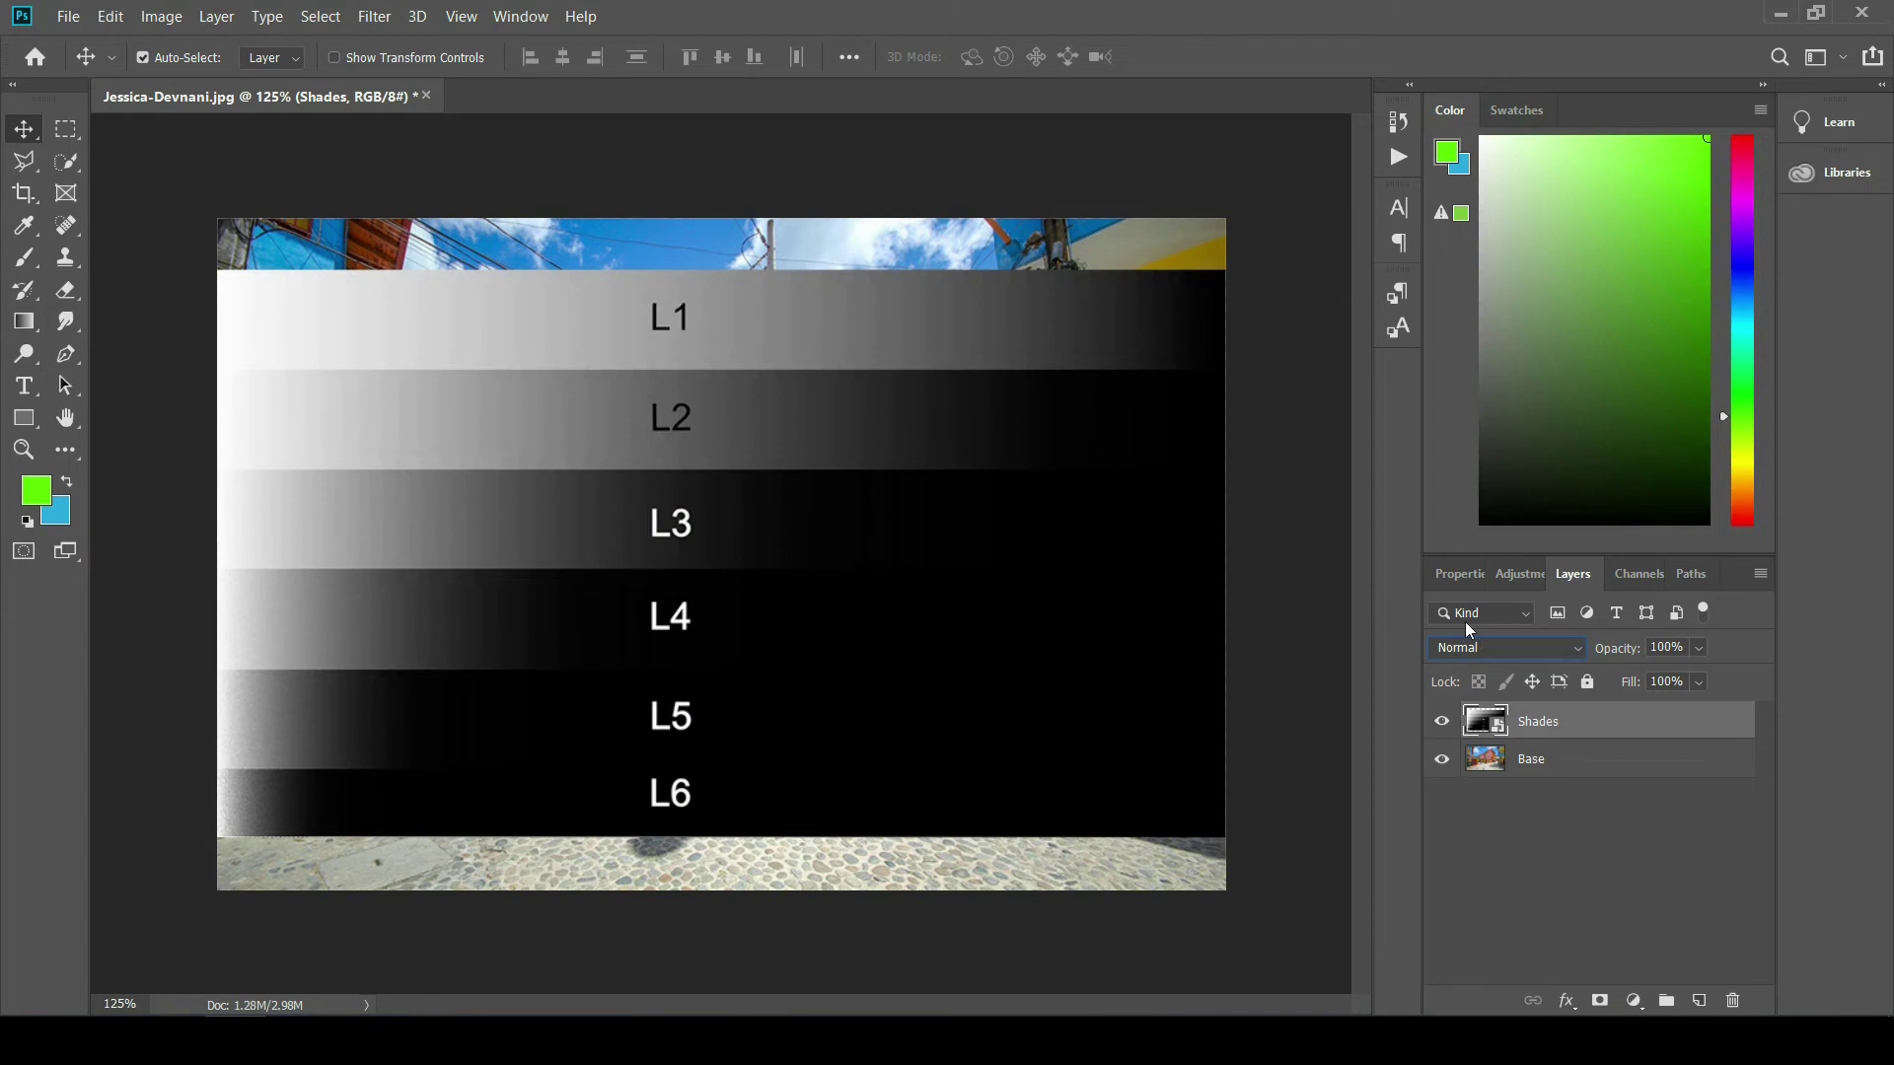
click(1528, 651)
click(1470, 431)
drag(1628, 651, 1601, 653)
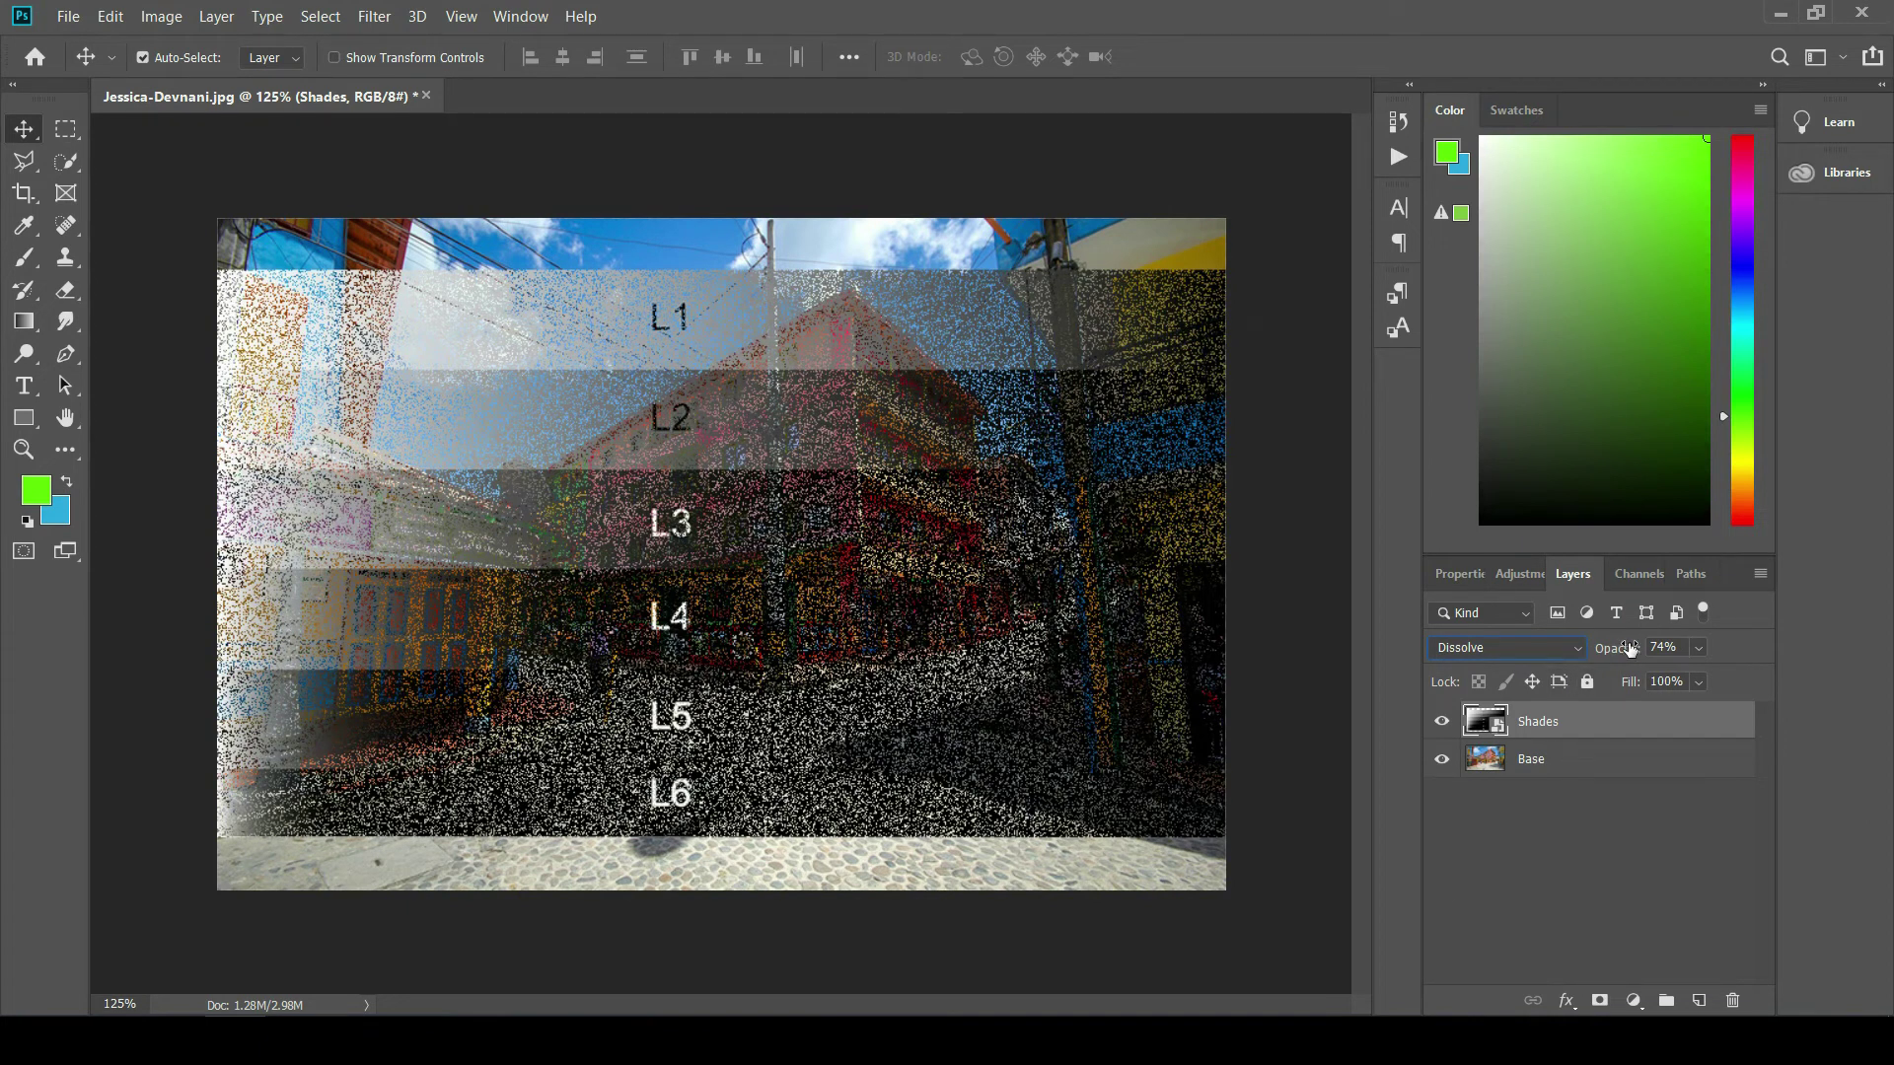
mouse_move(1629, 651)
mouse_down()
mouse_move(1596, 658)
mouse_move(1618, 659)
mouse_up()
click(1542, 647)
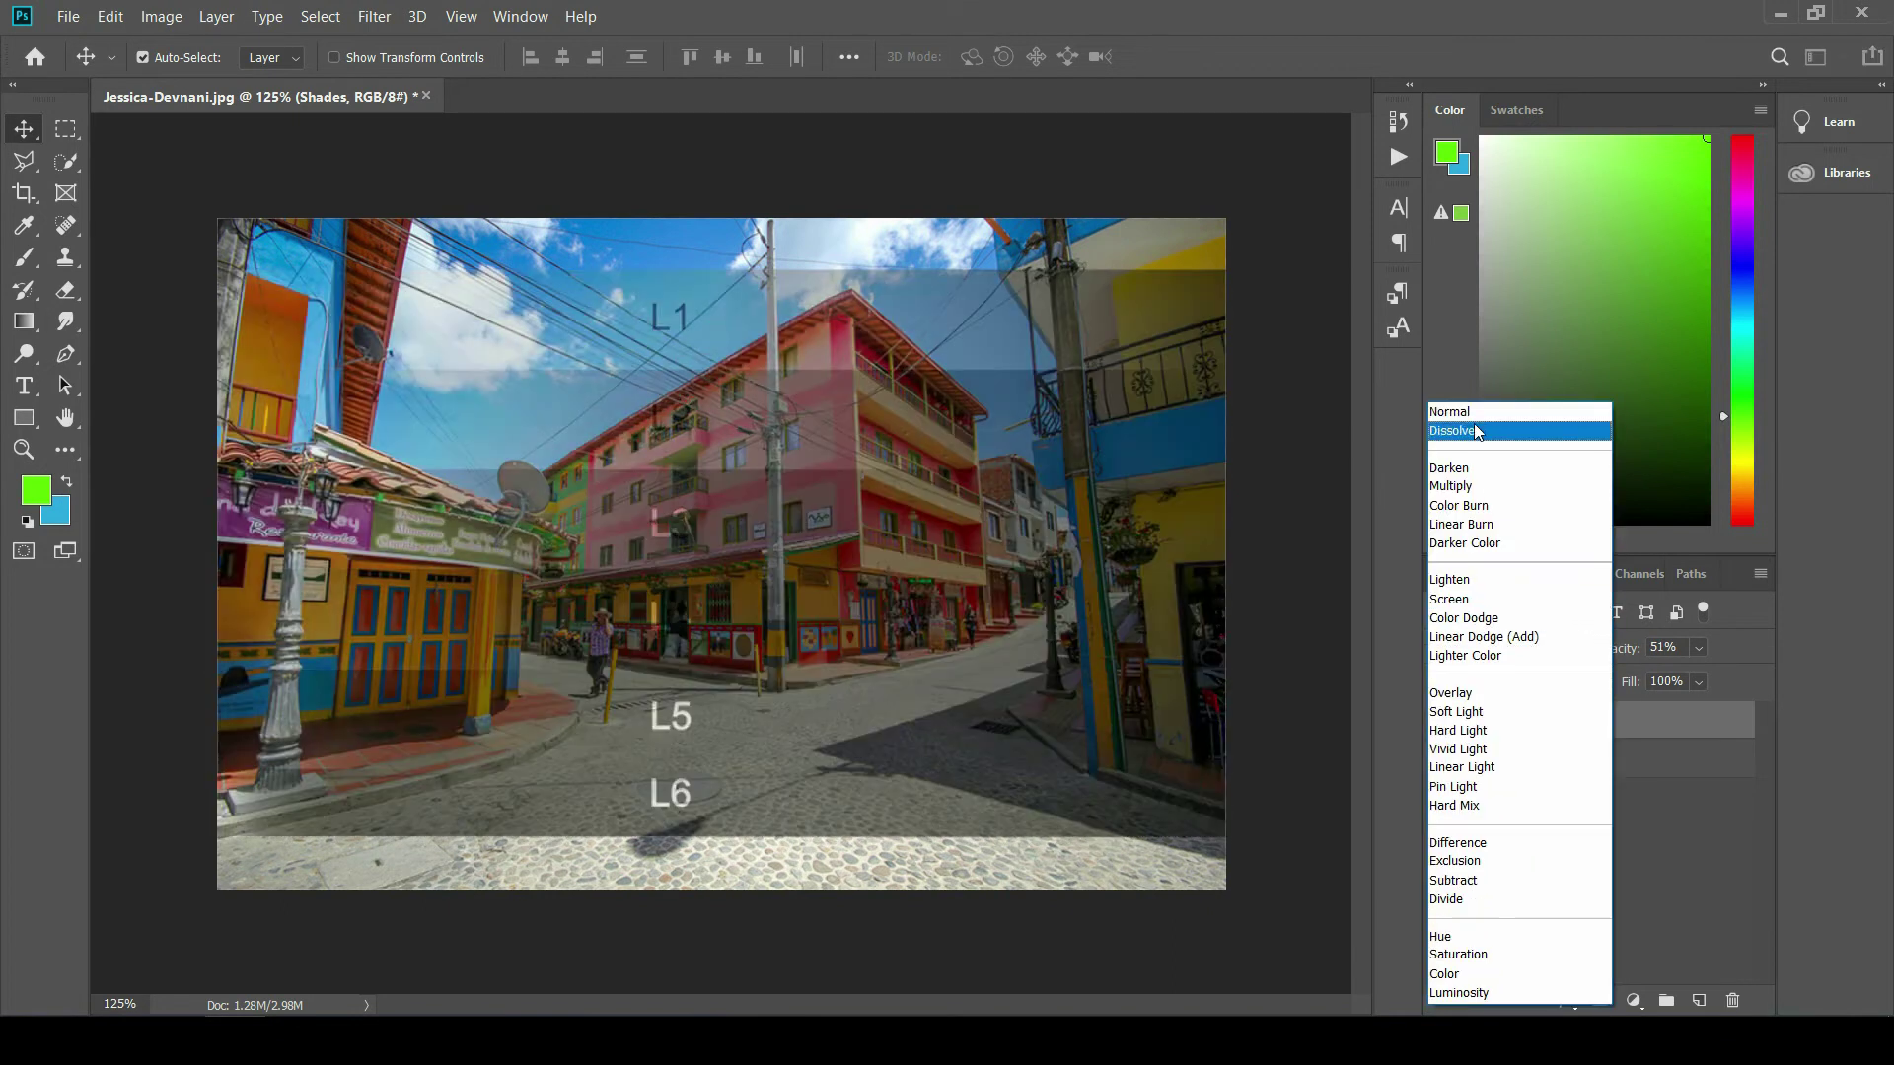
click(1473, 421)
click(1663, 647)
text(100)
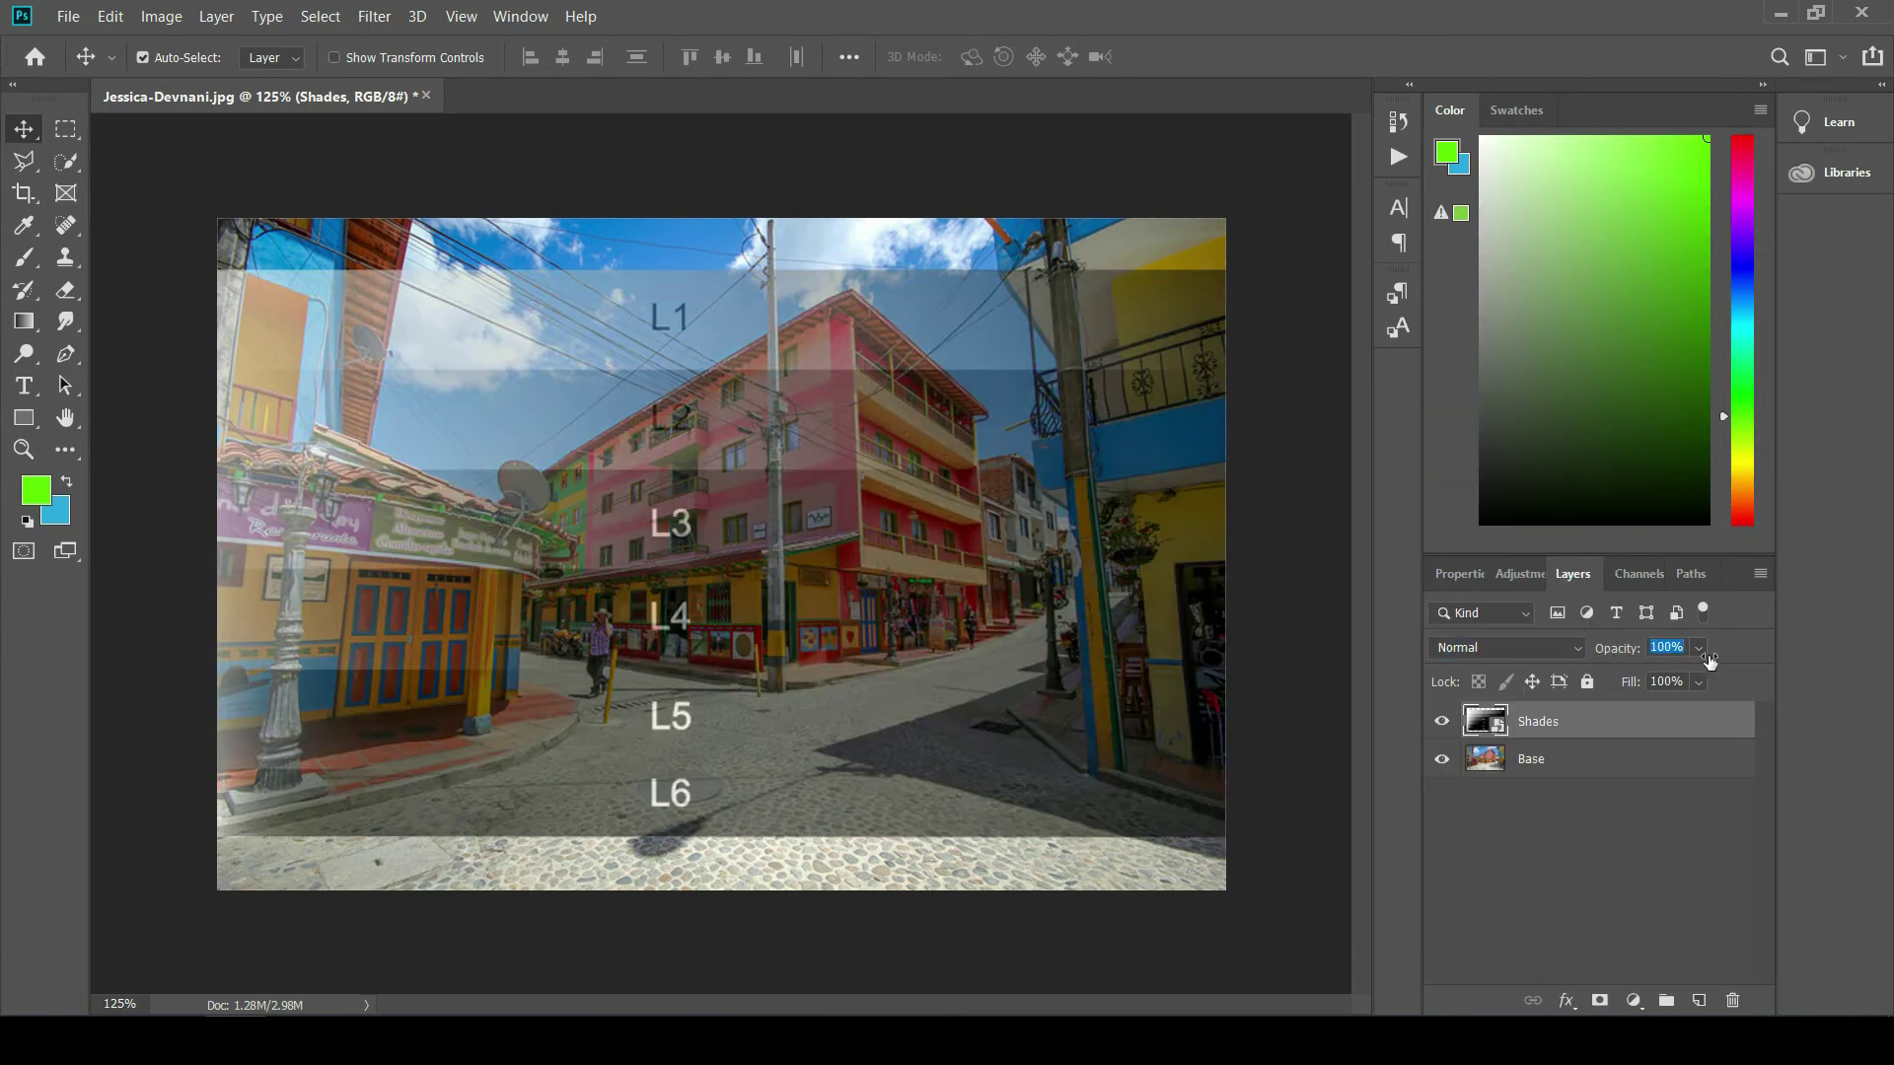
key(Return)
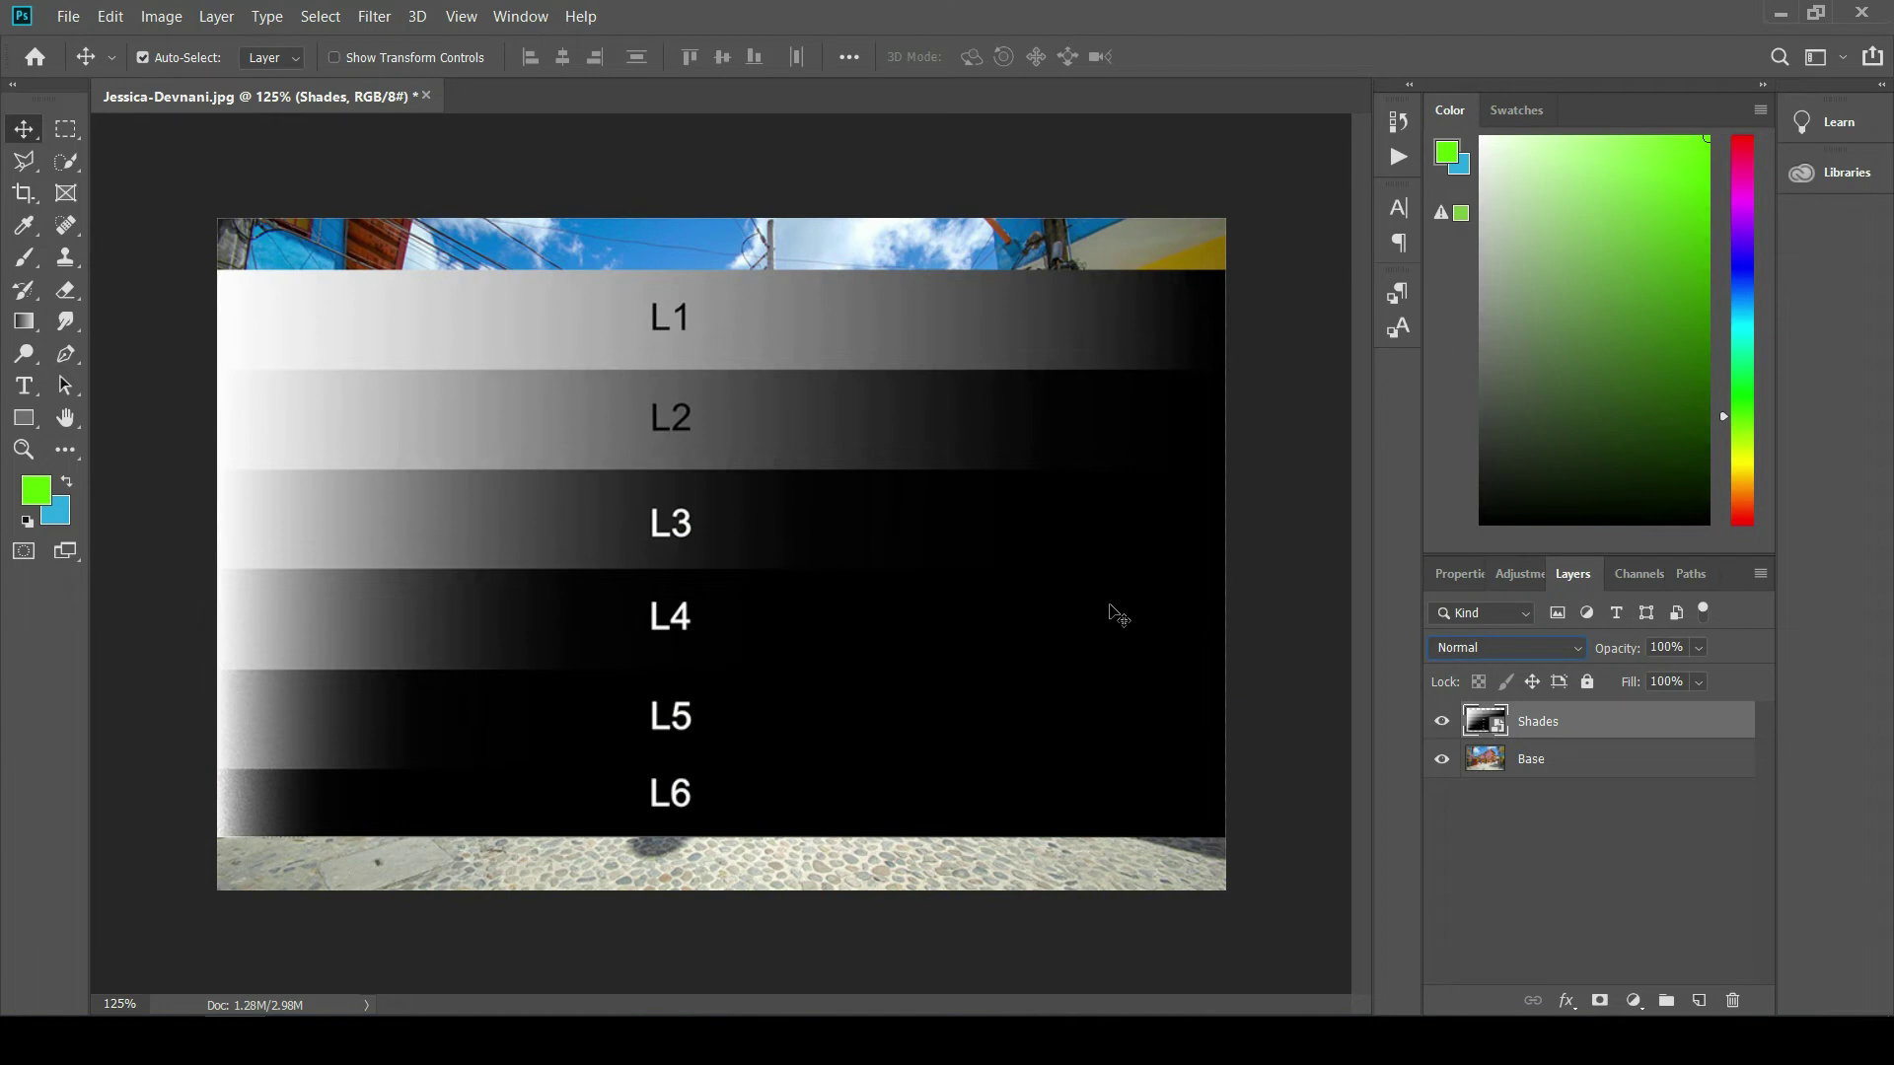
Step: Set the Shades layer's blend mode to Multiply so its bands darken the photo
click(1480, 648)
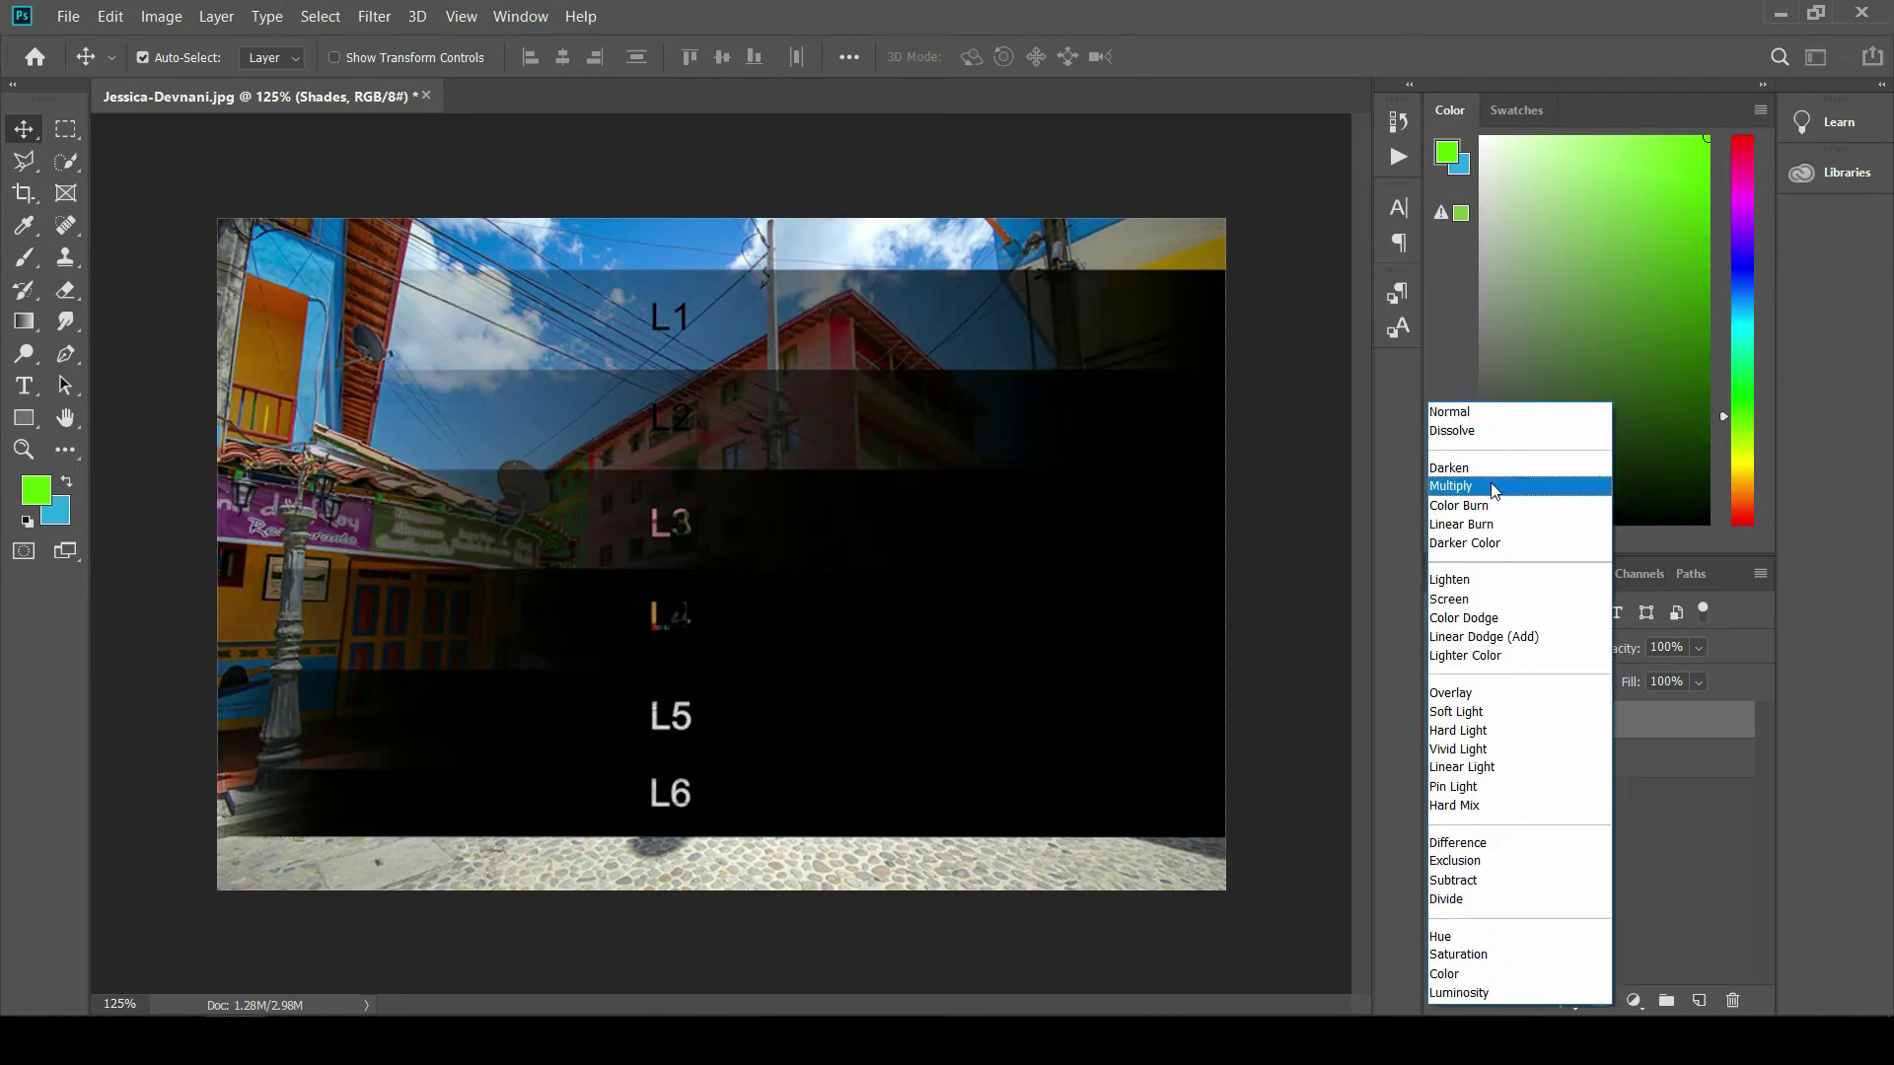
click(1494, 491)
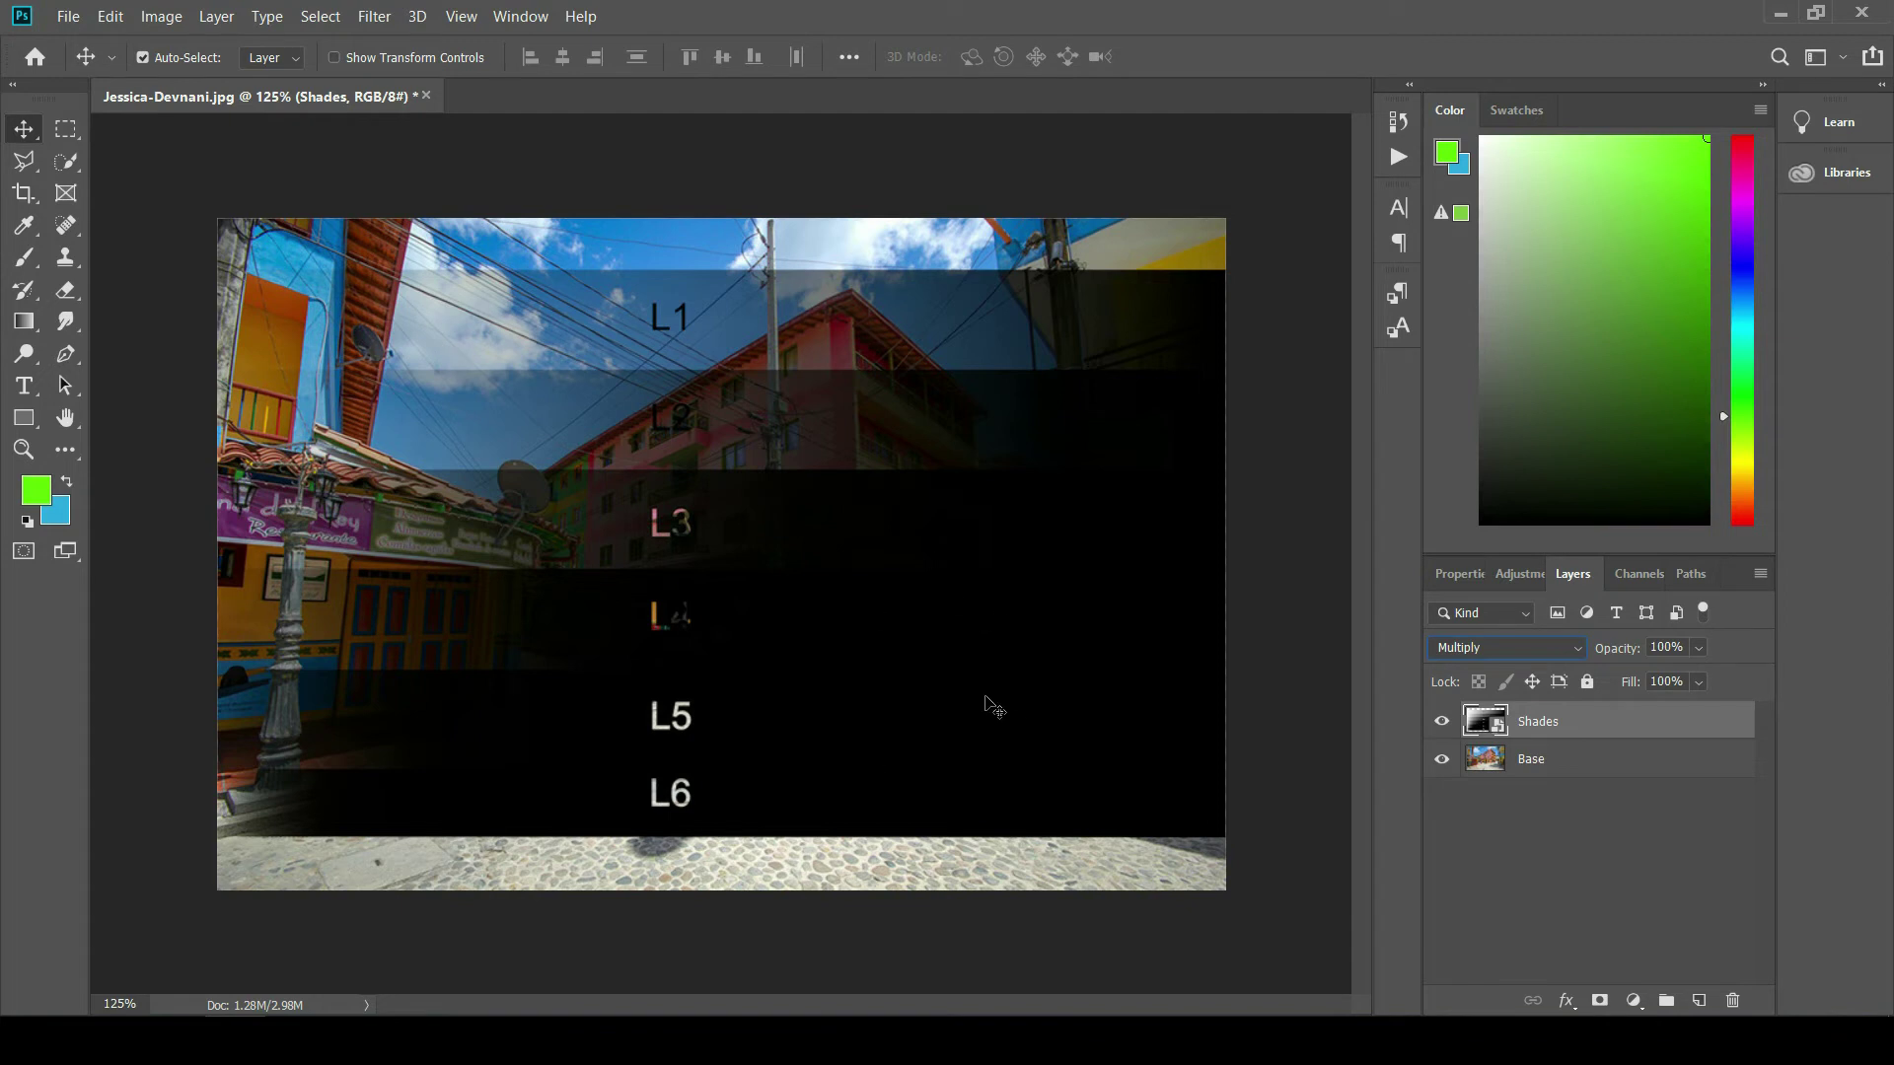
click(1552, 649)
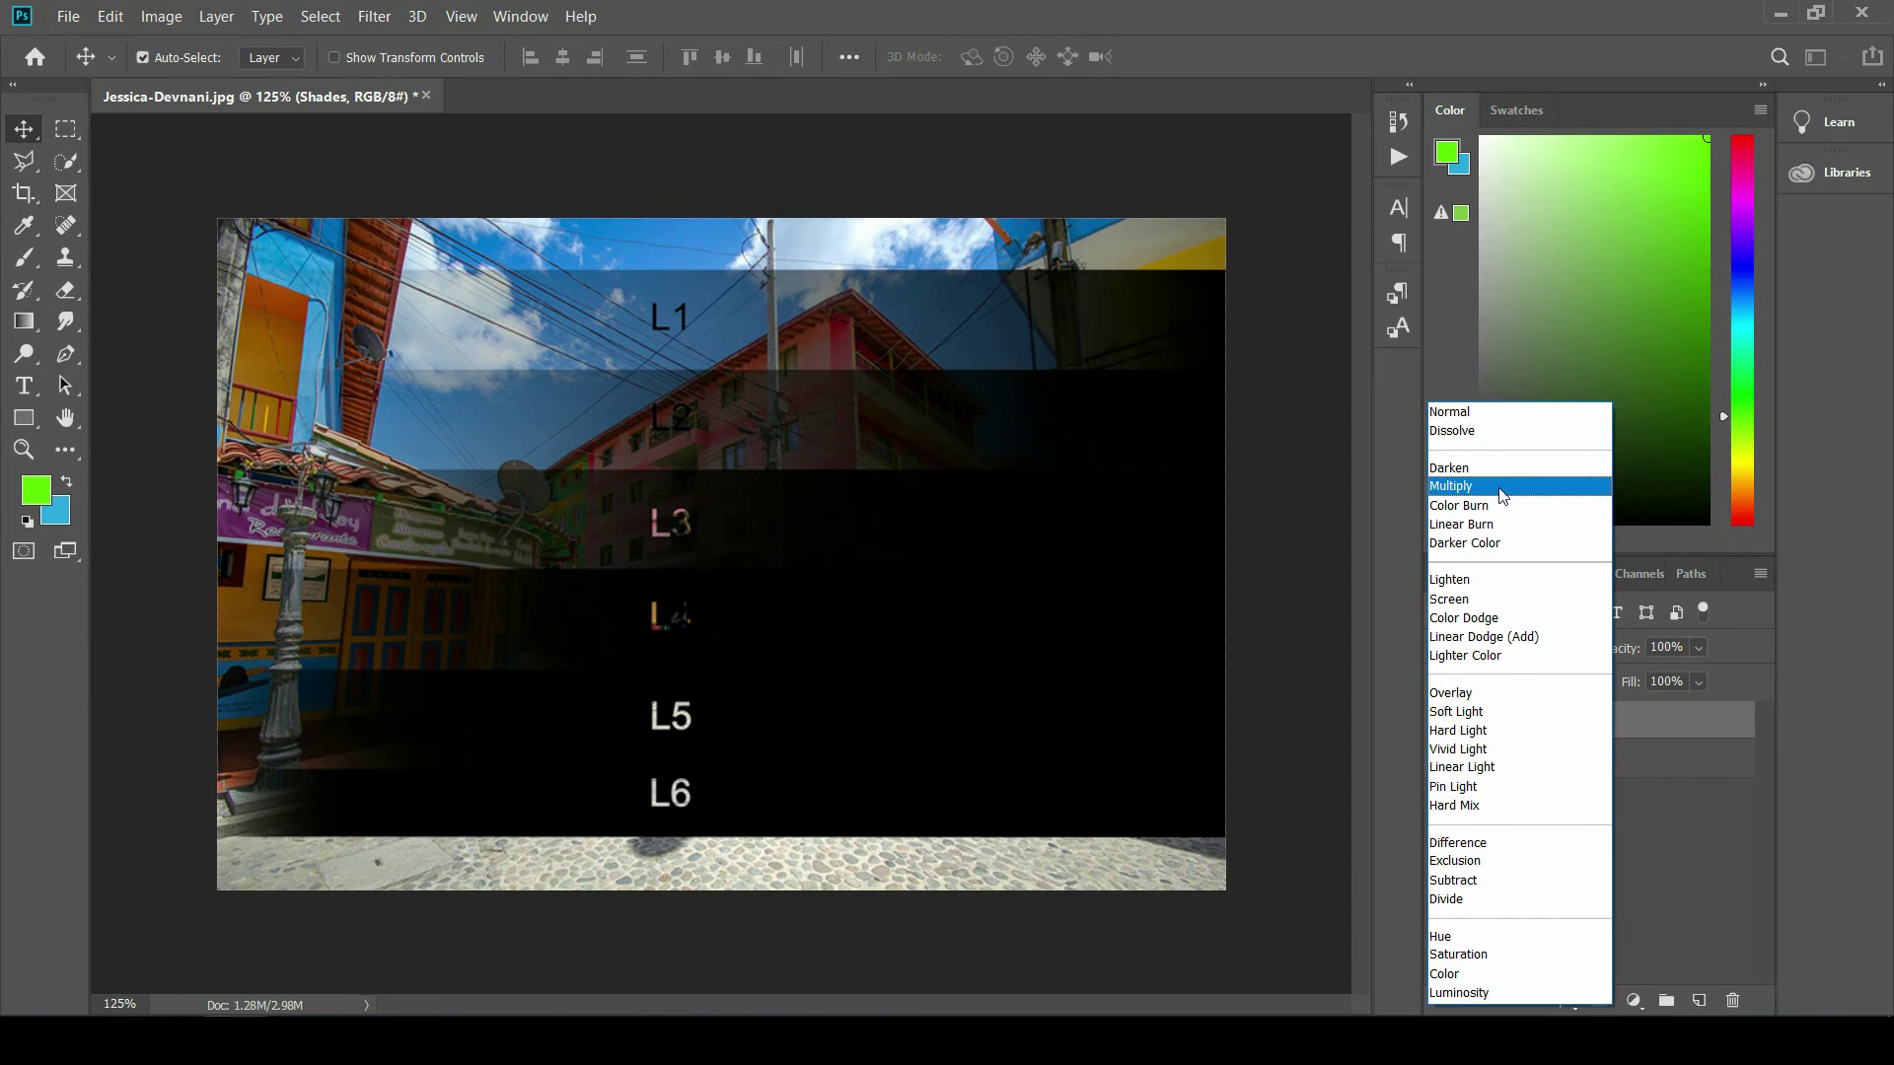
click(1499, 490)
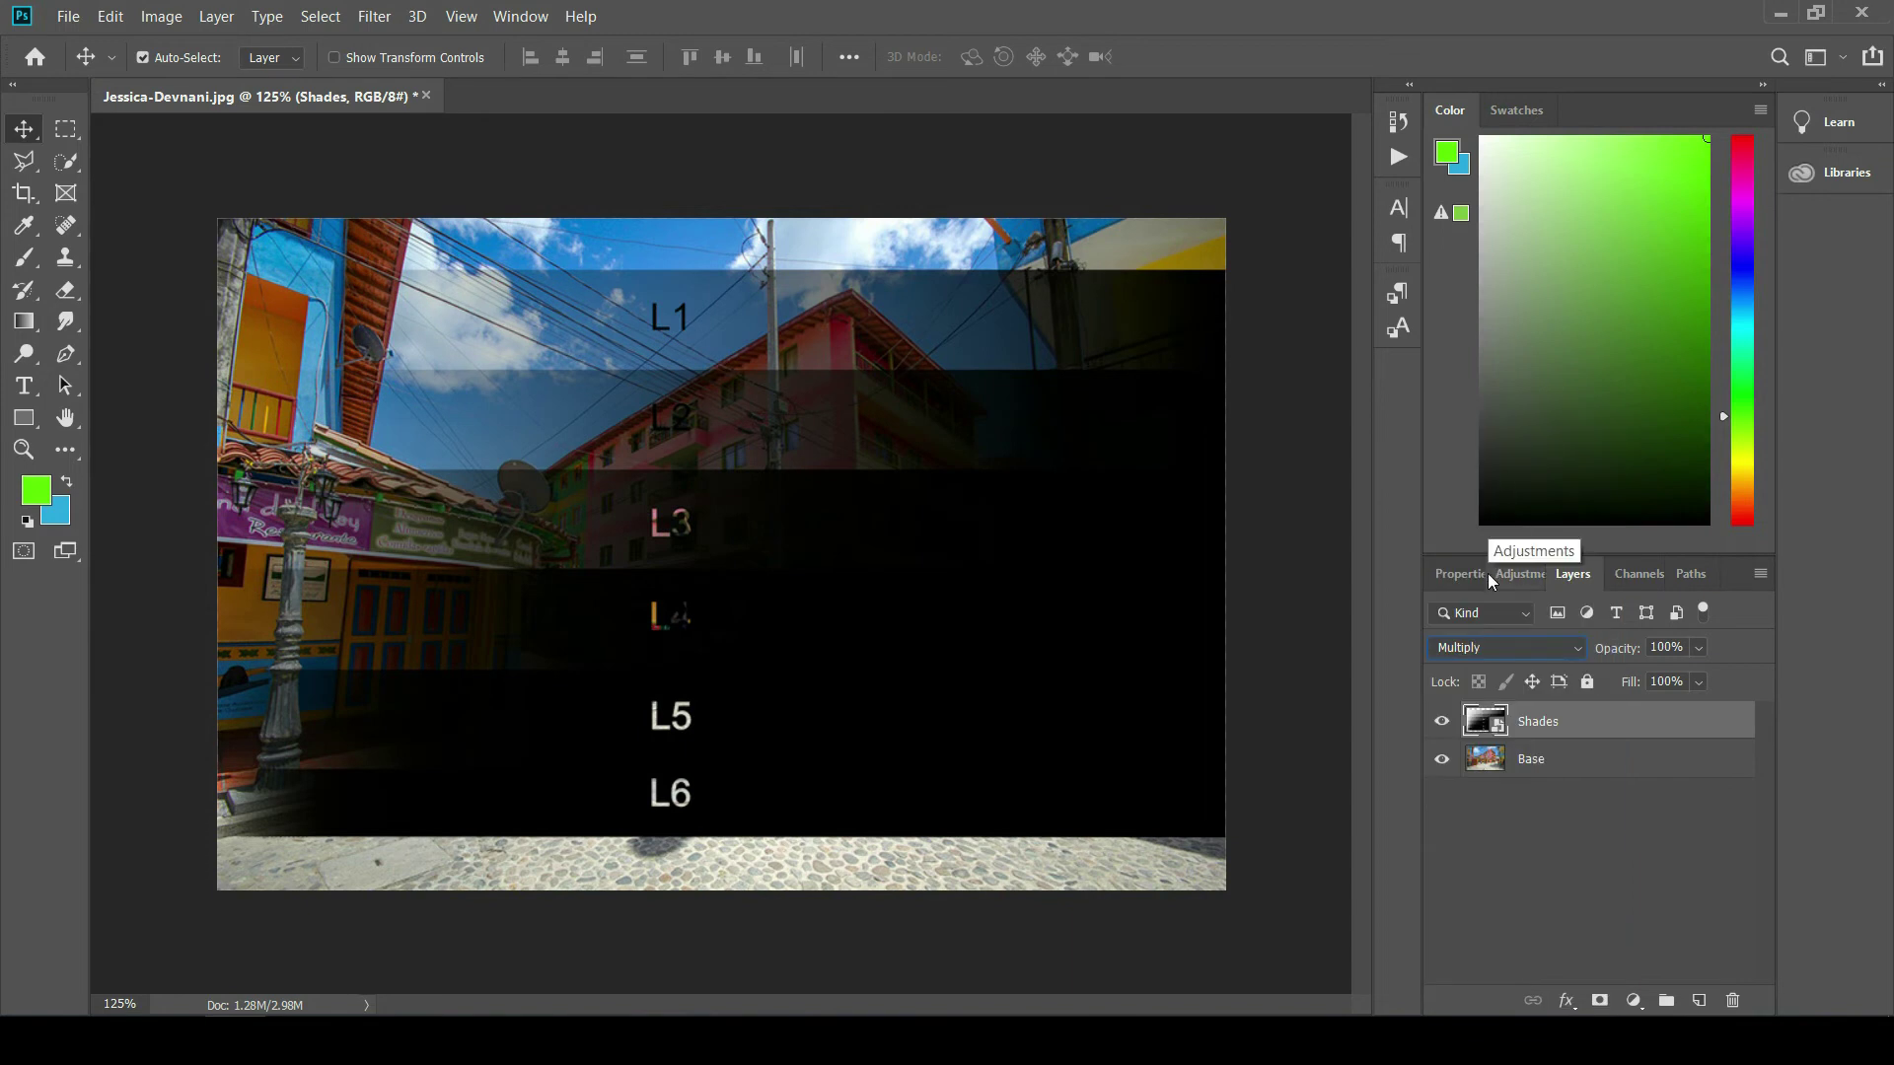
click(1522, 649)
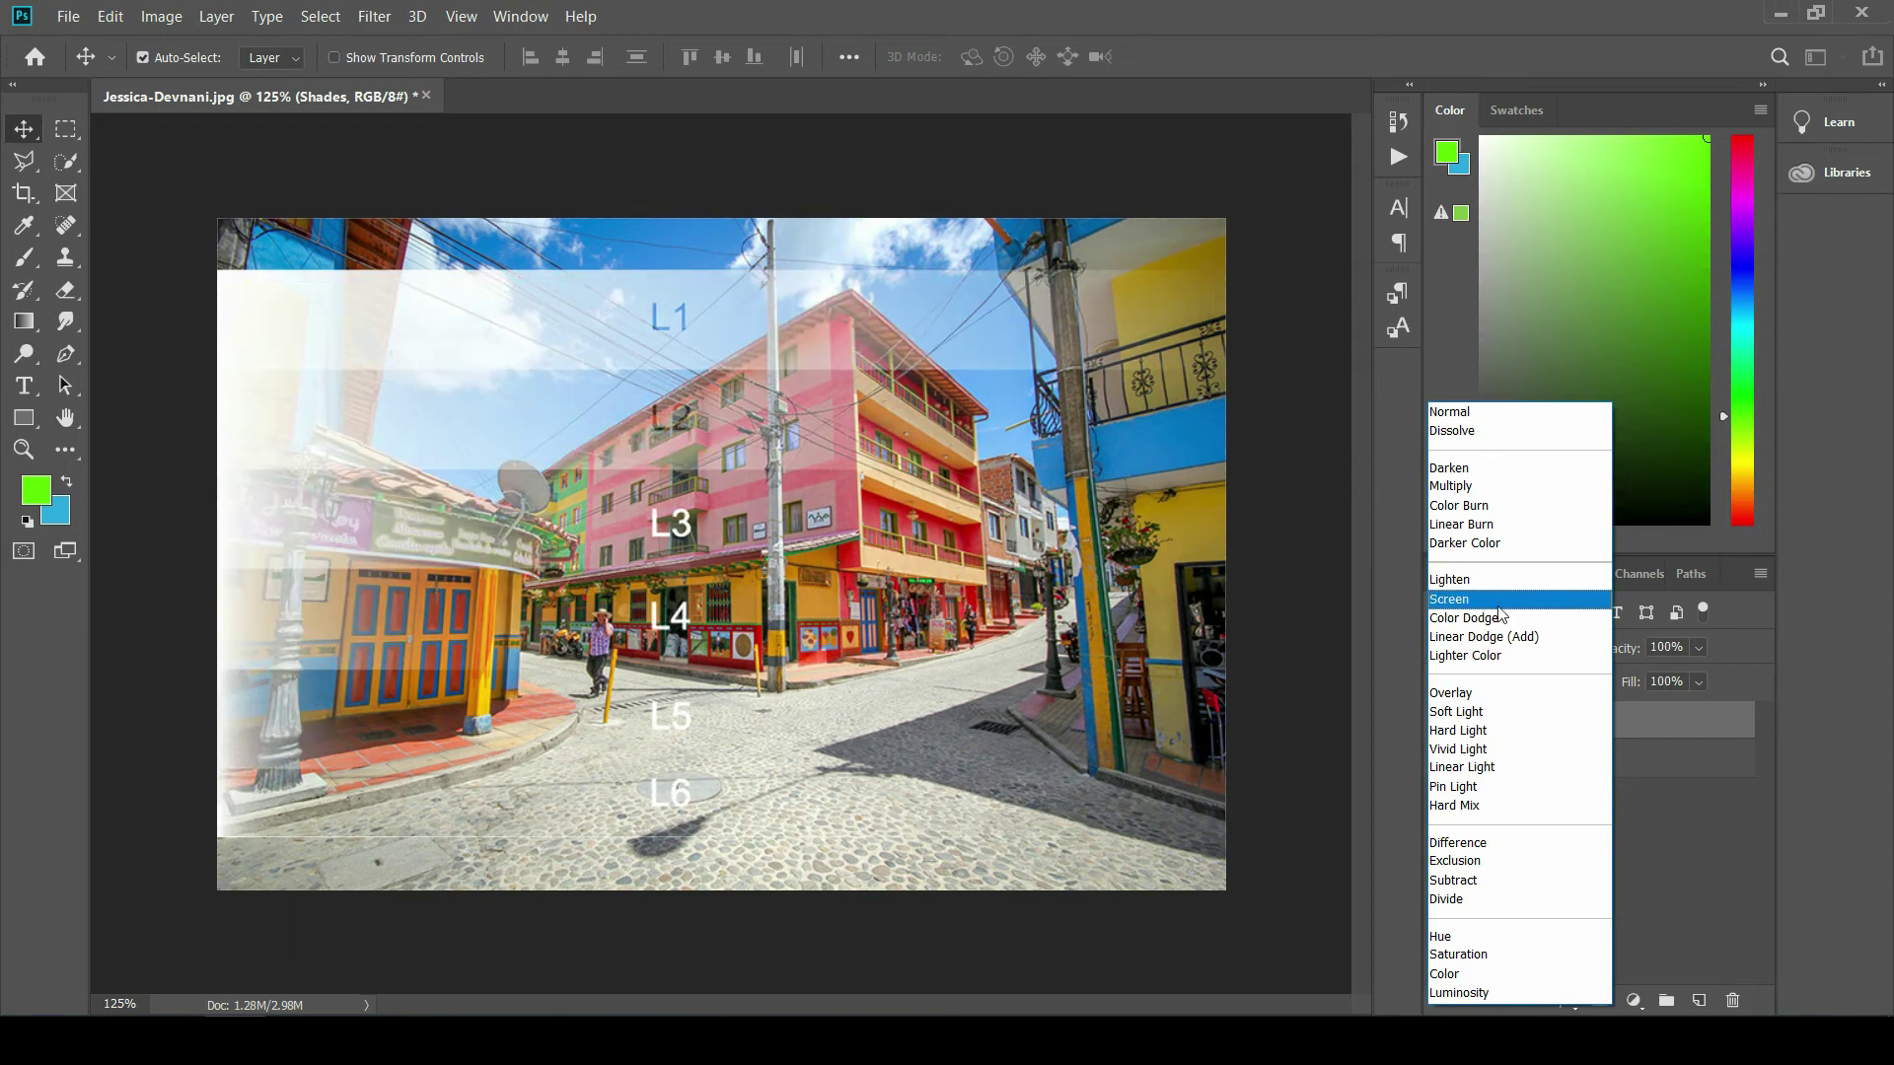
Step: Try Screen on the Shades layer, then switch its blend mode to Overlay
click(1497, 601)
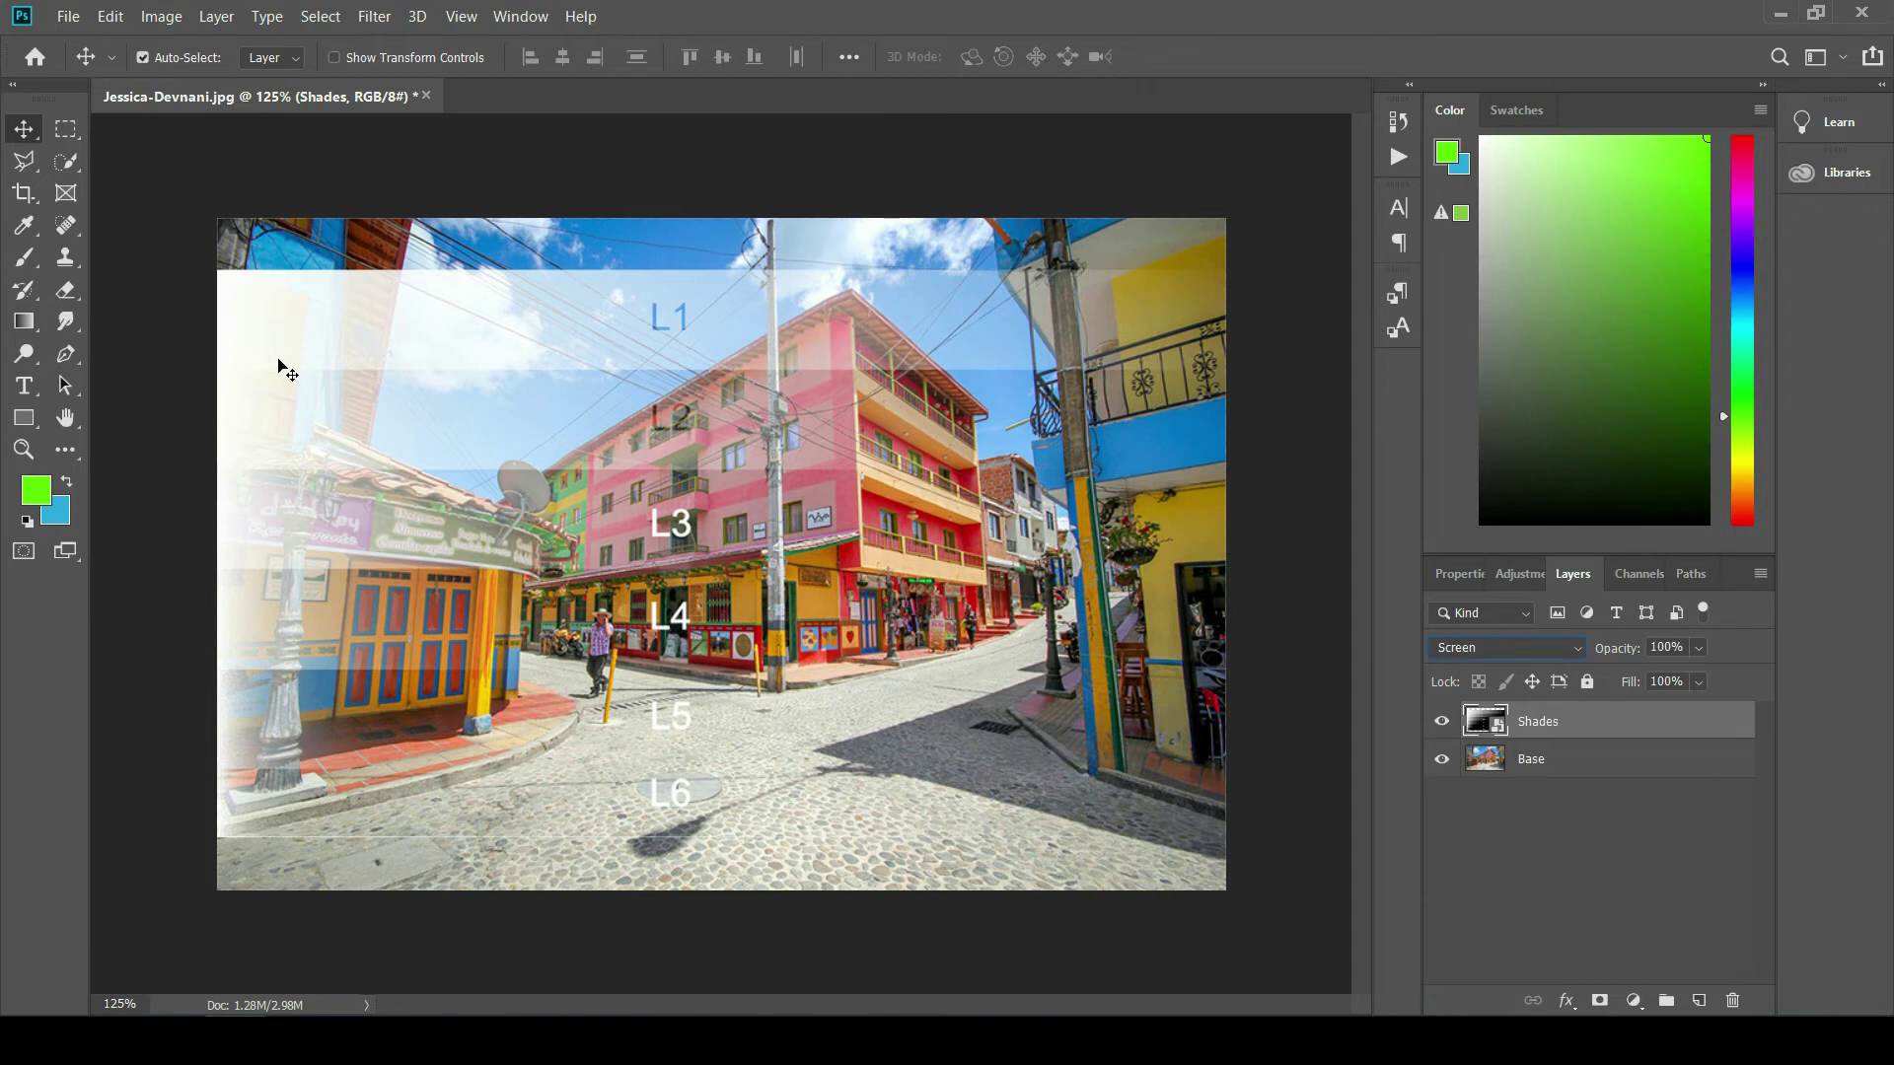
click(1506, 651)
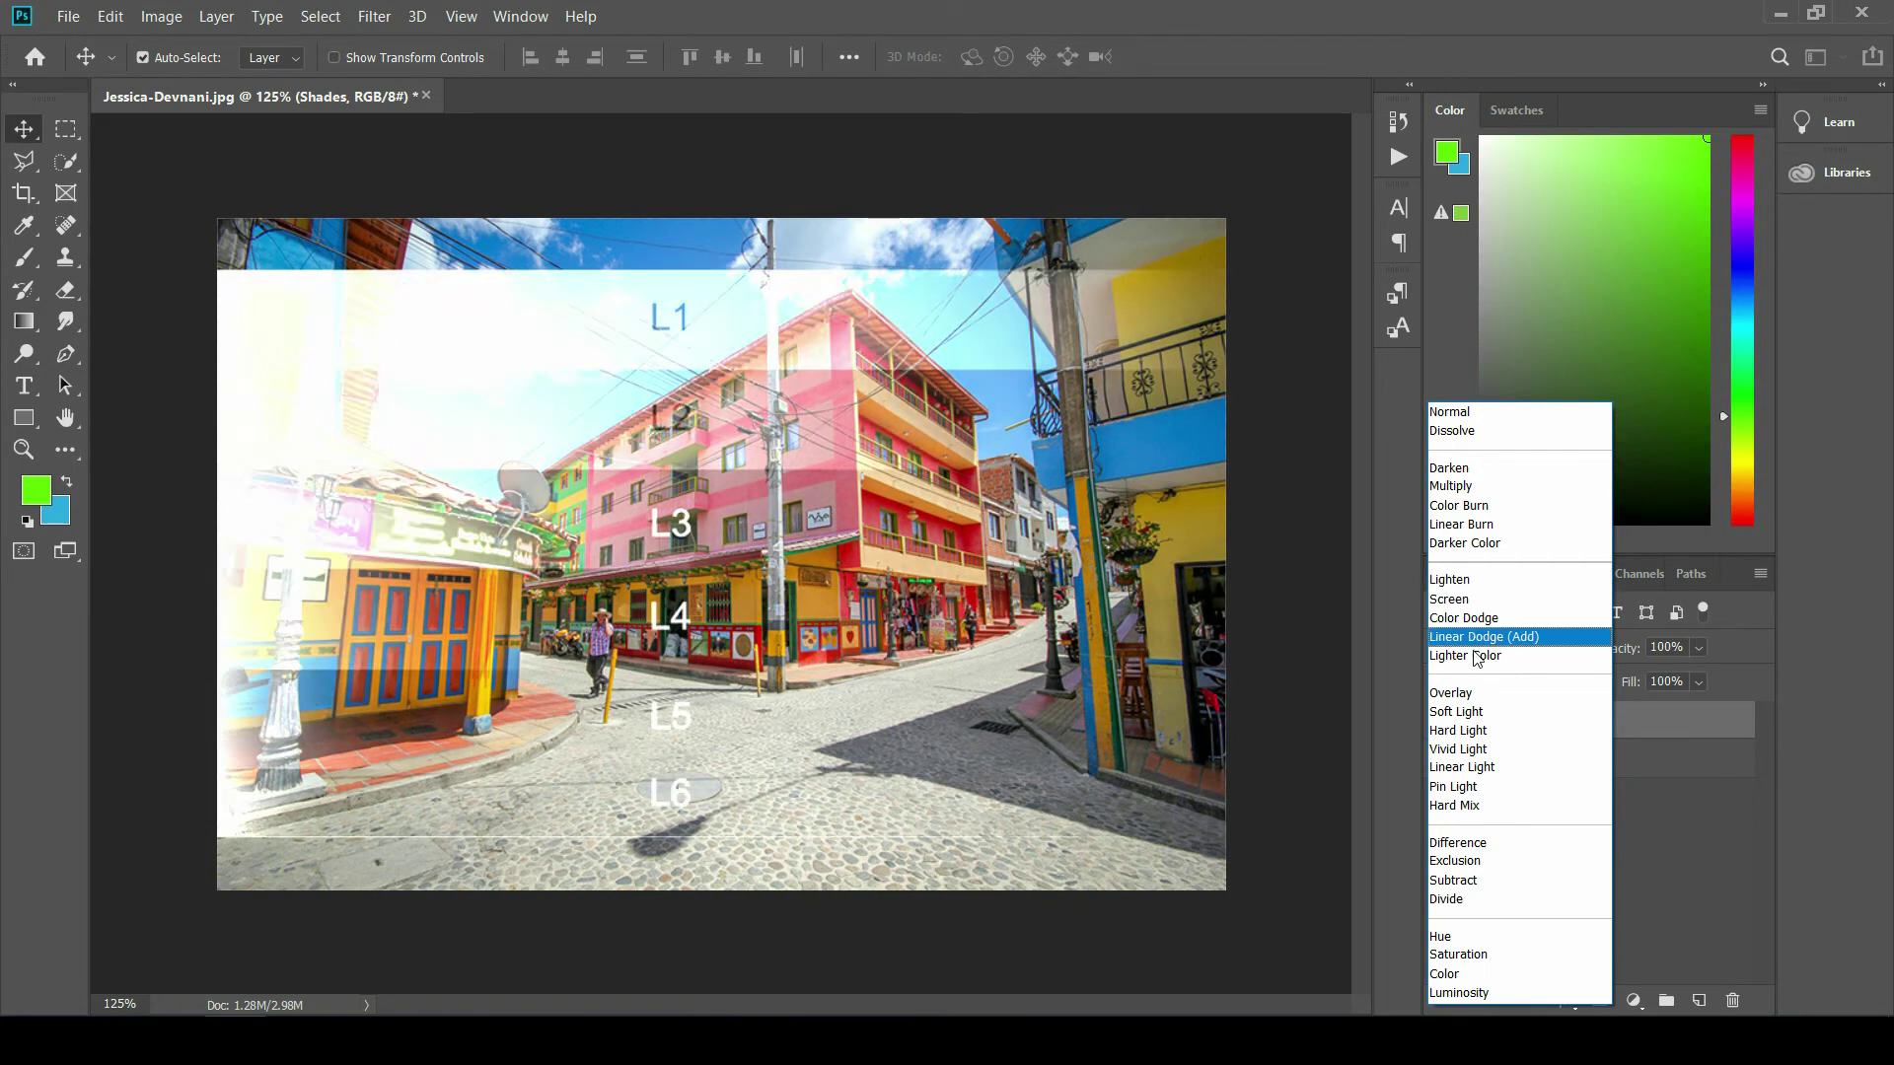
click(1477, 695)
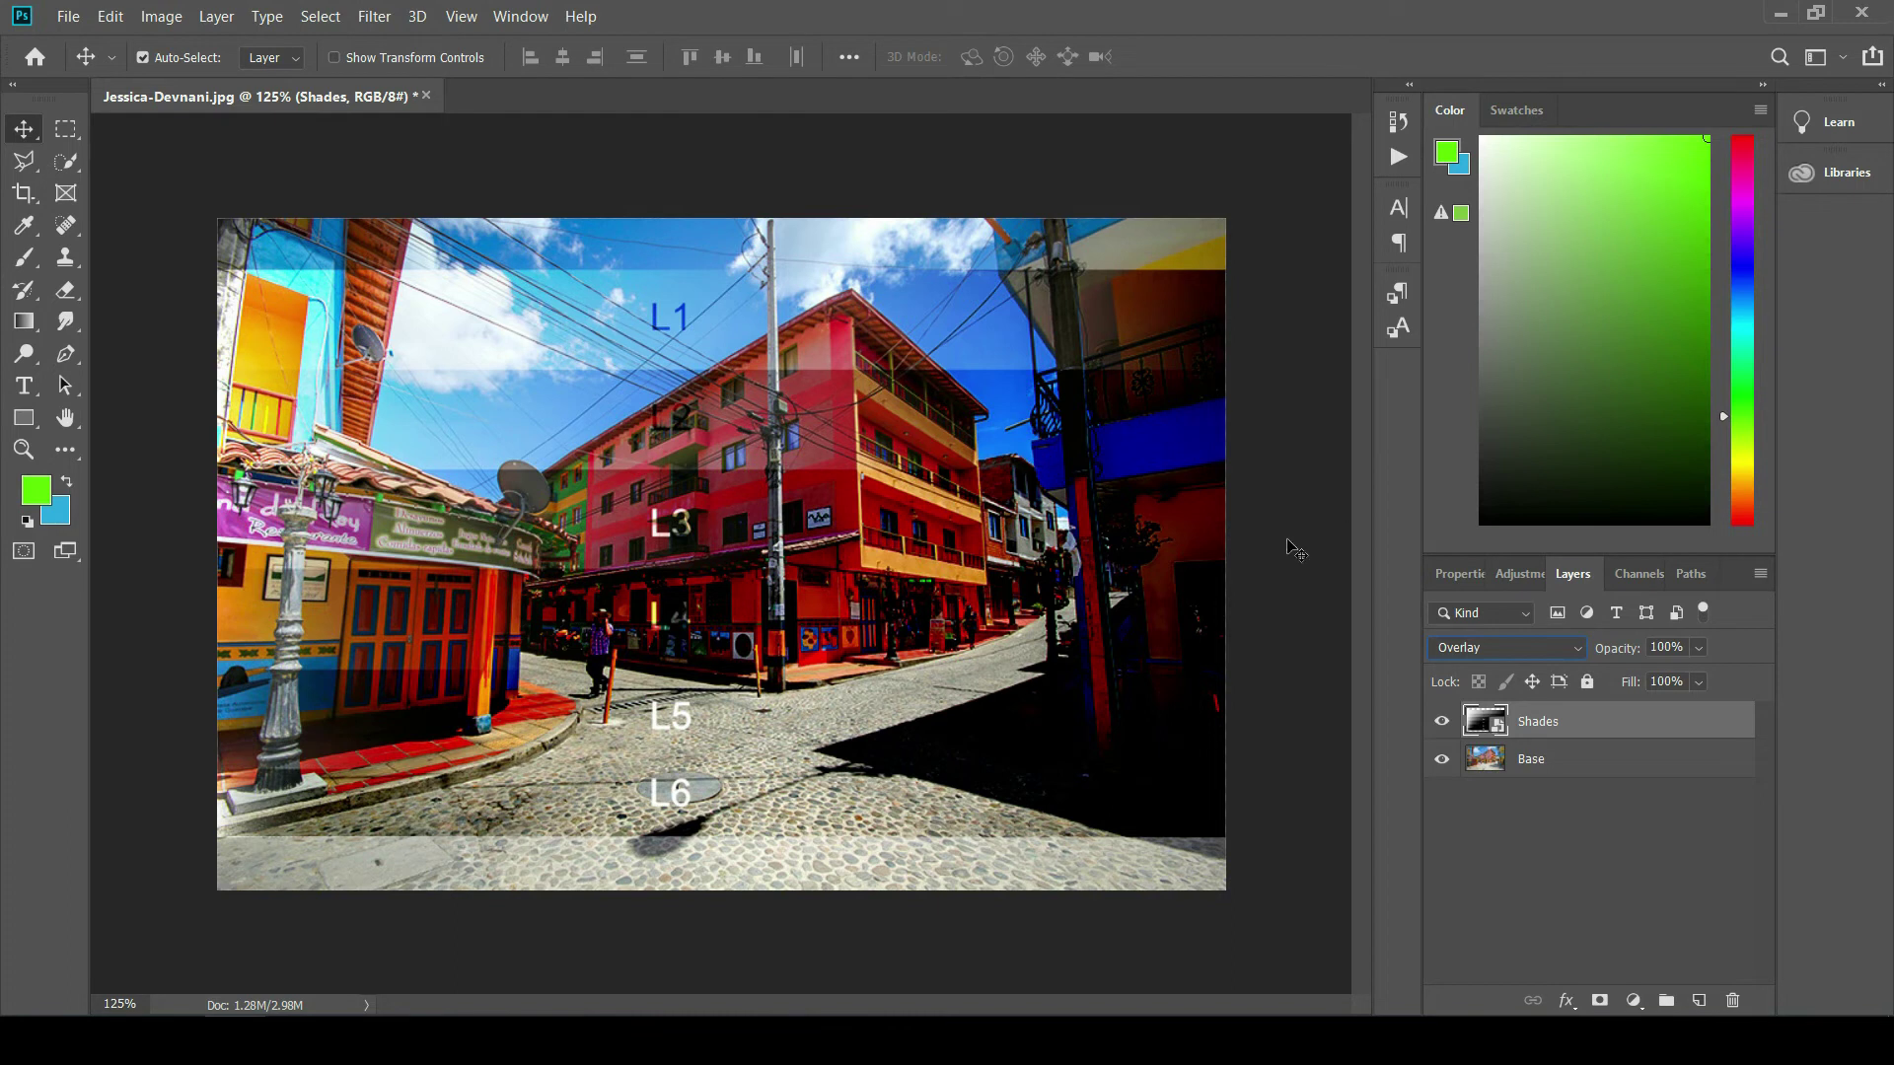
click(1441, 724)
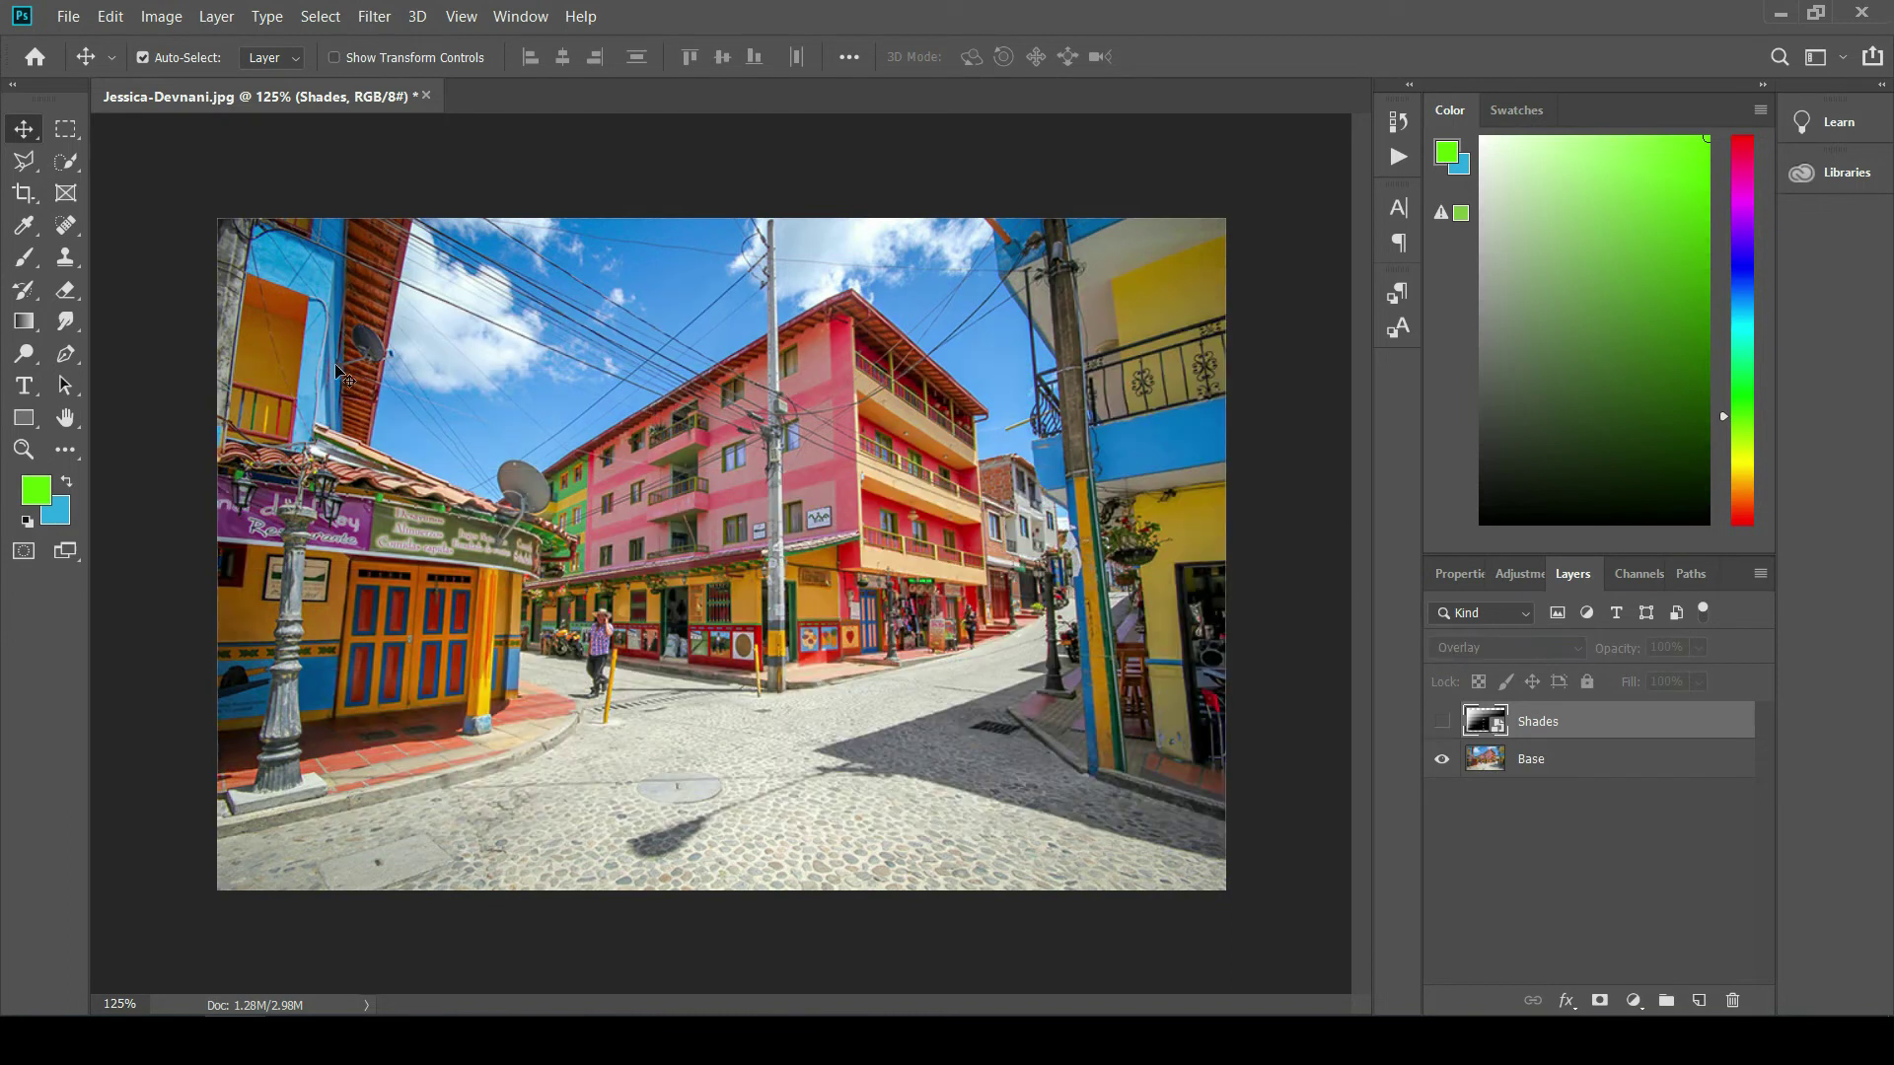
click(1436, 722)
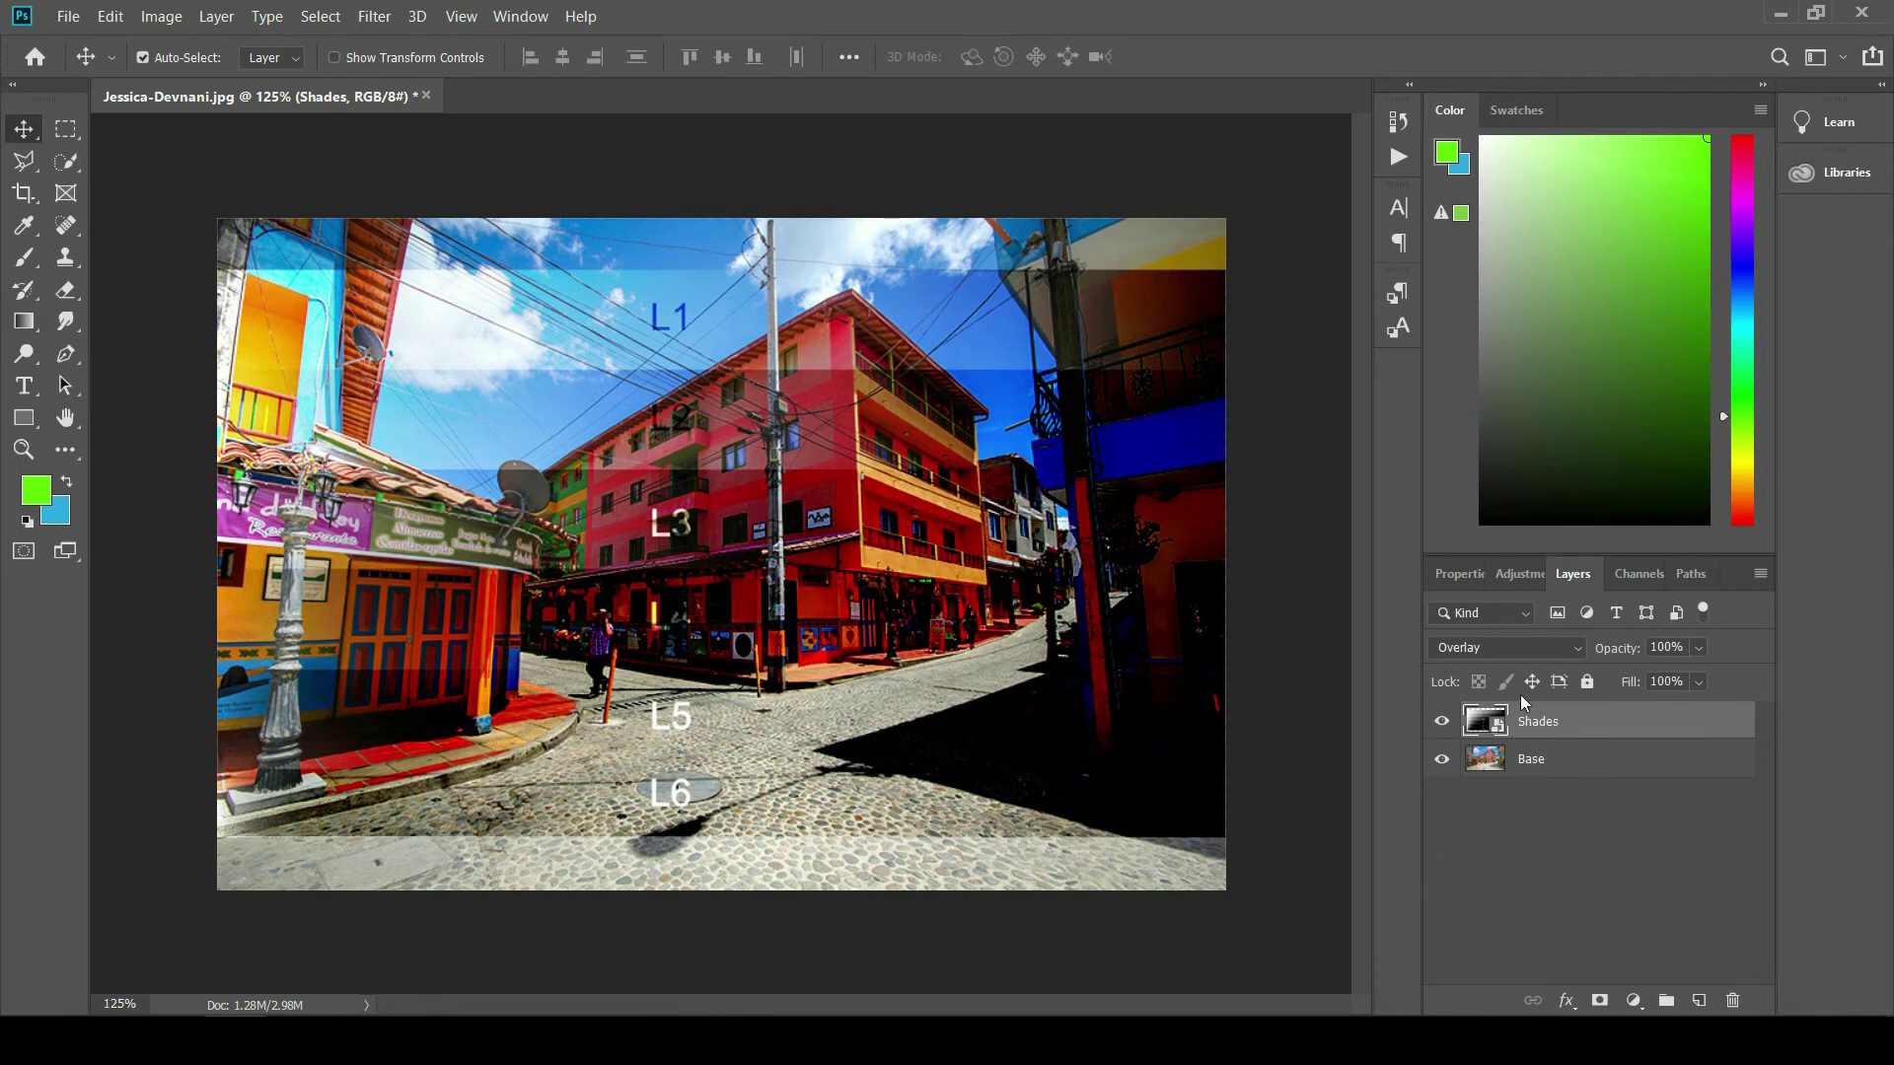
click(1534, 651)
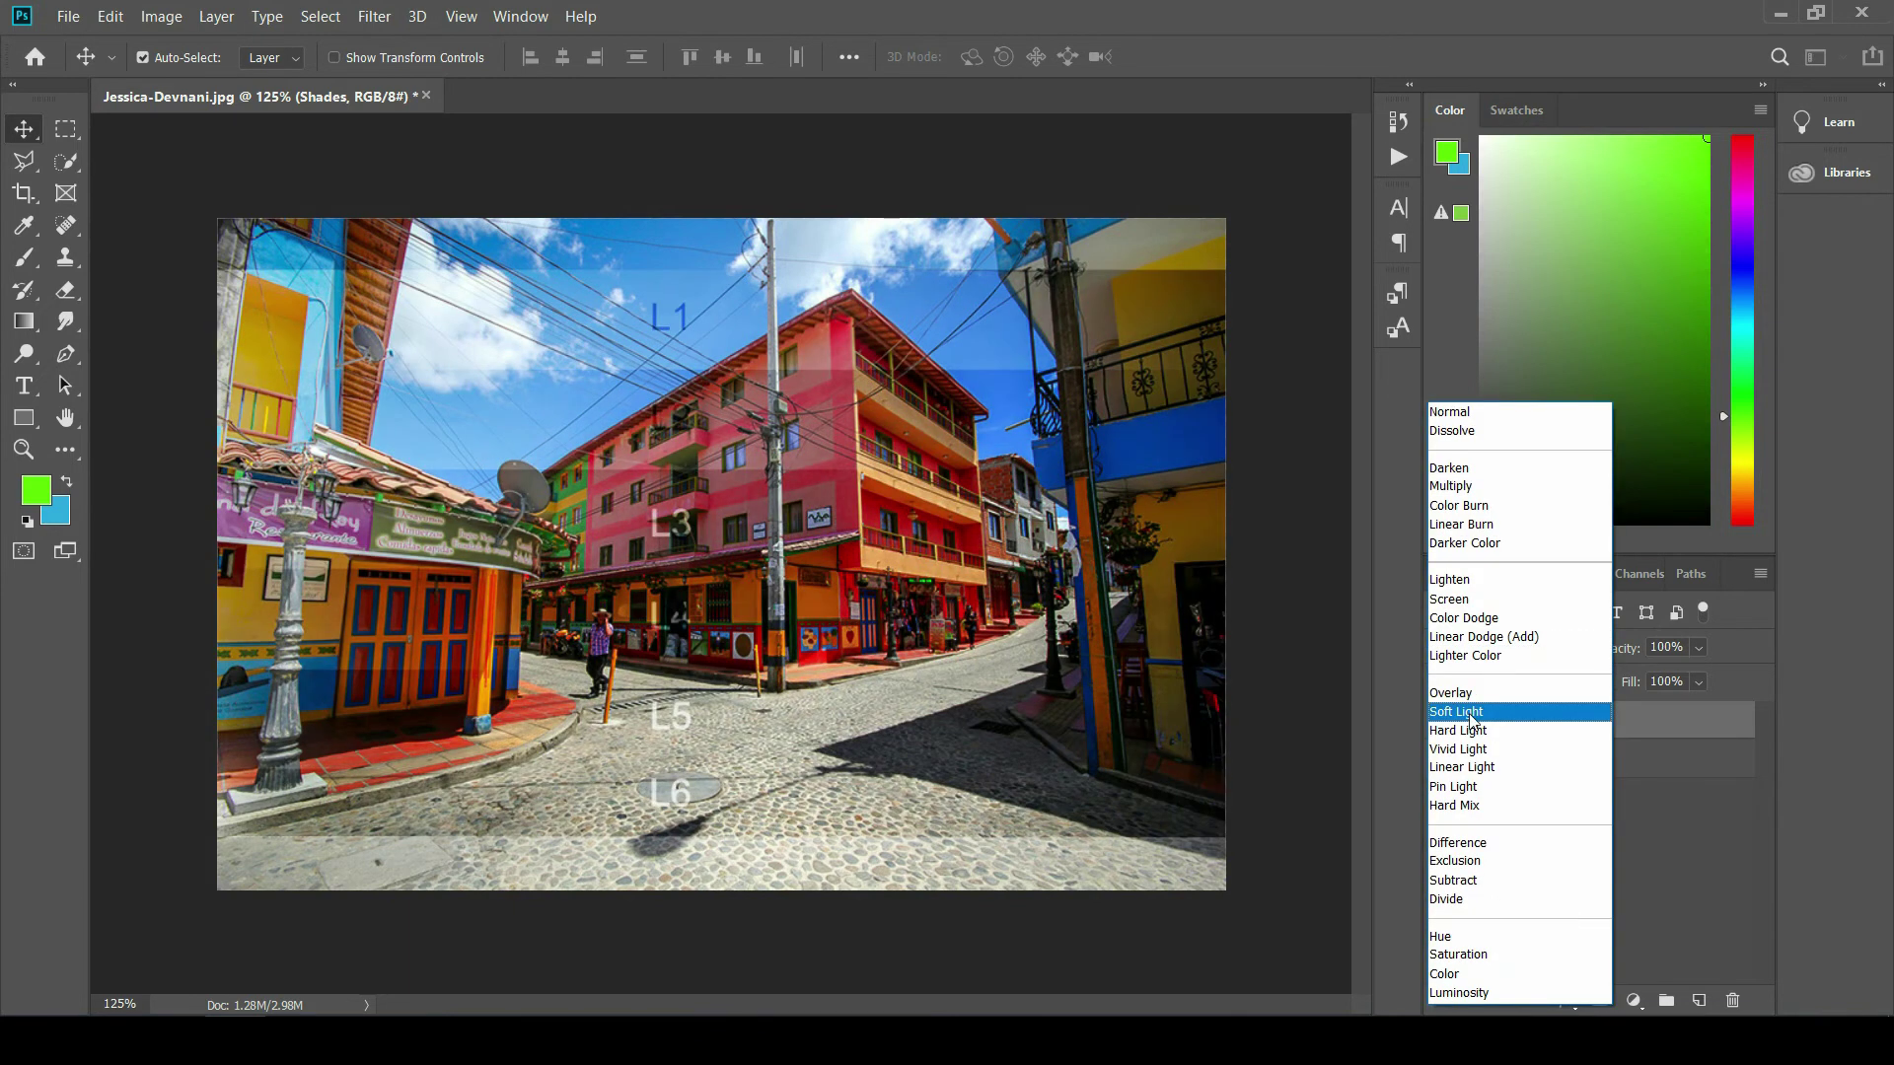
click(1483, 714)
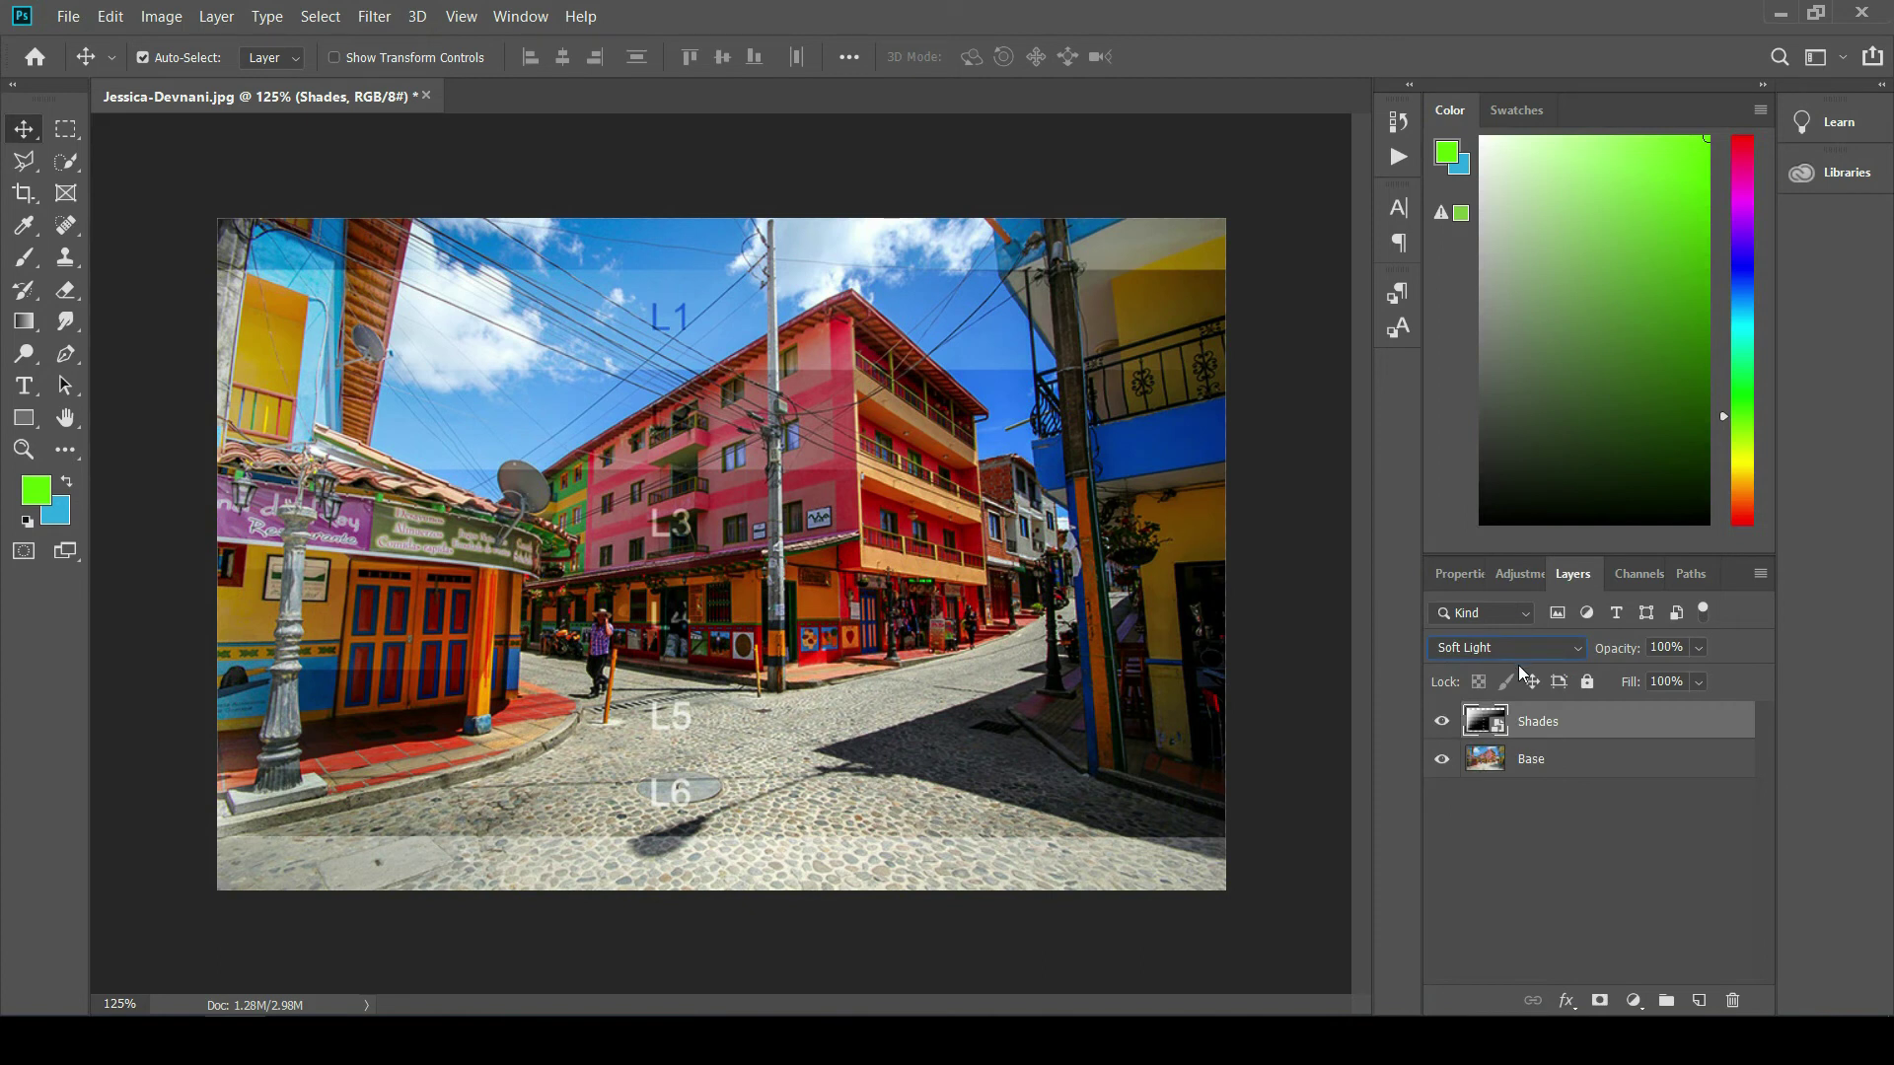
click(1512, 658)
click(1494, 730)
click(1526, 657)
click(1494, 752)
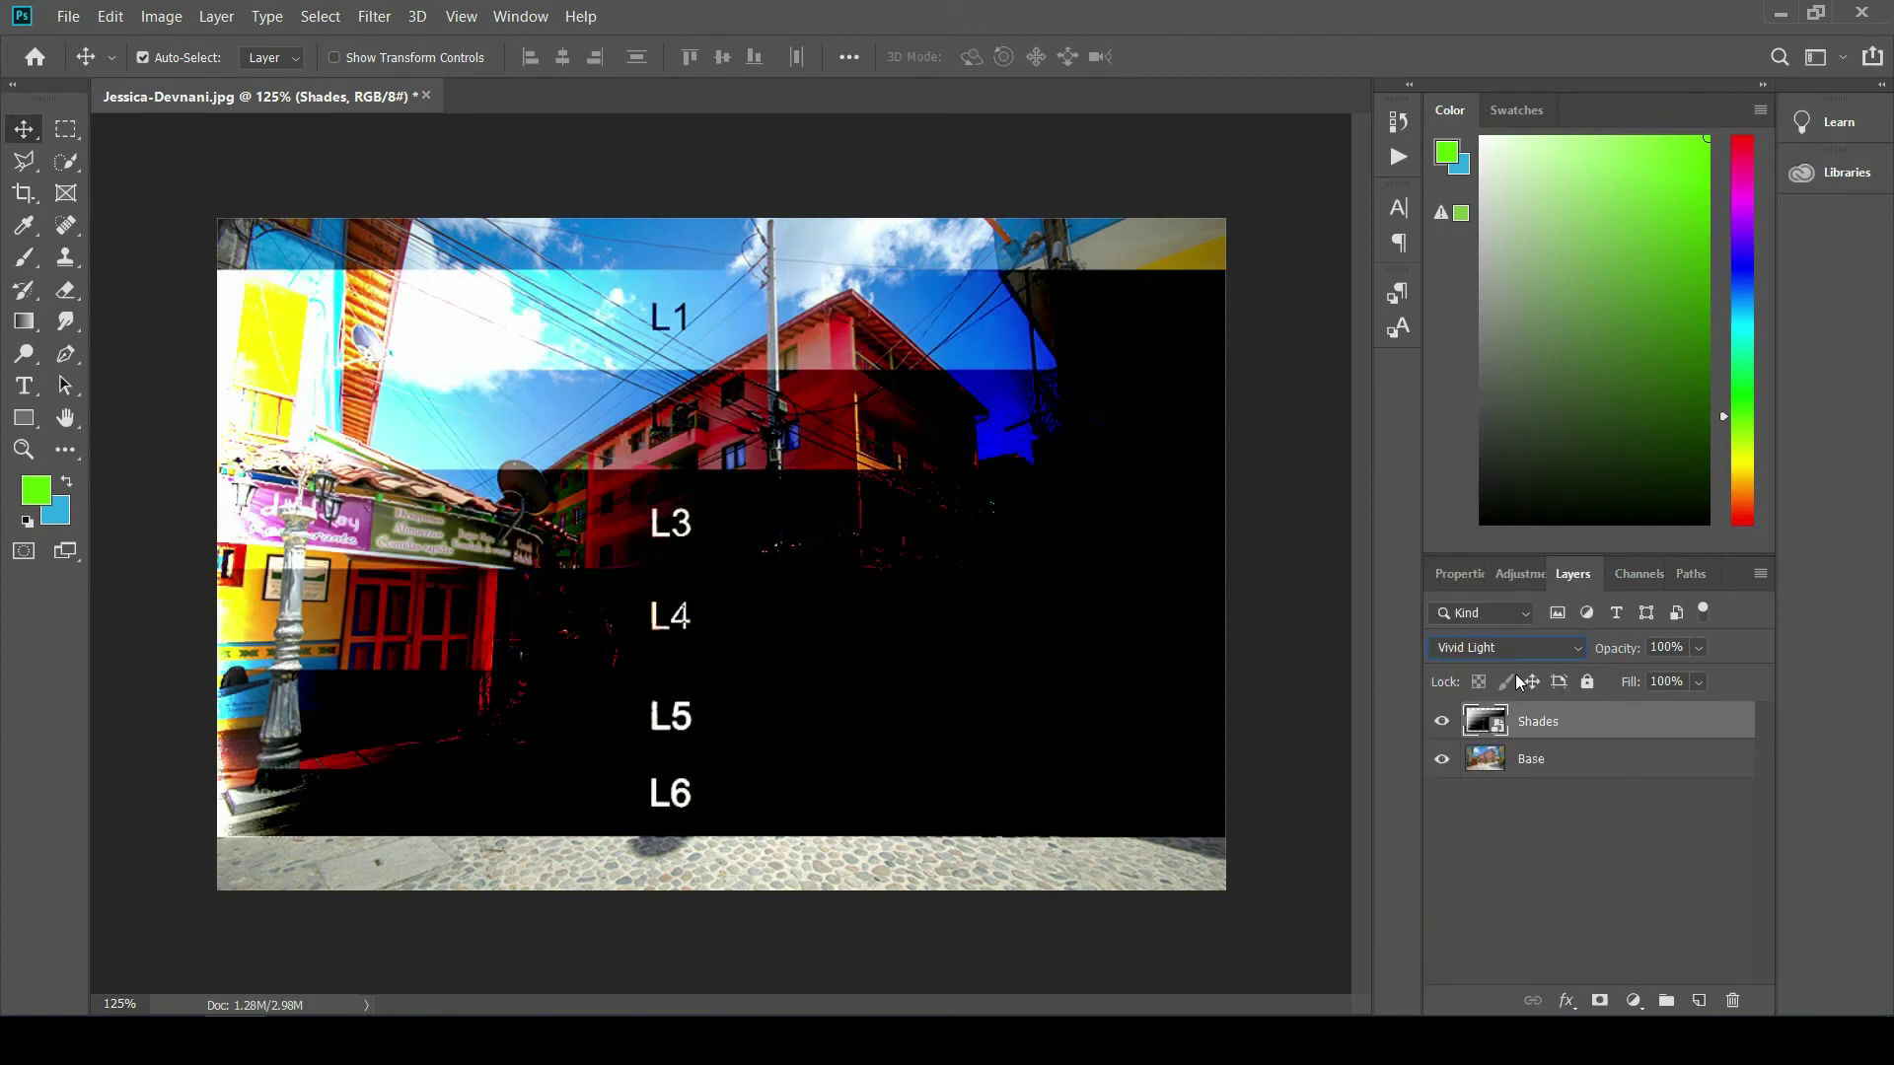
click(1520, 658)
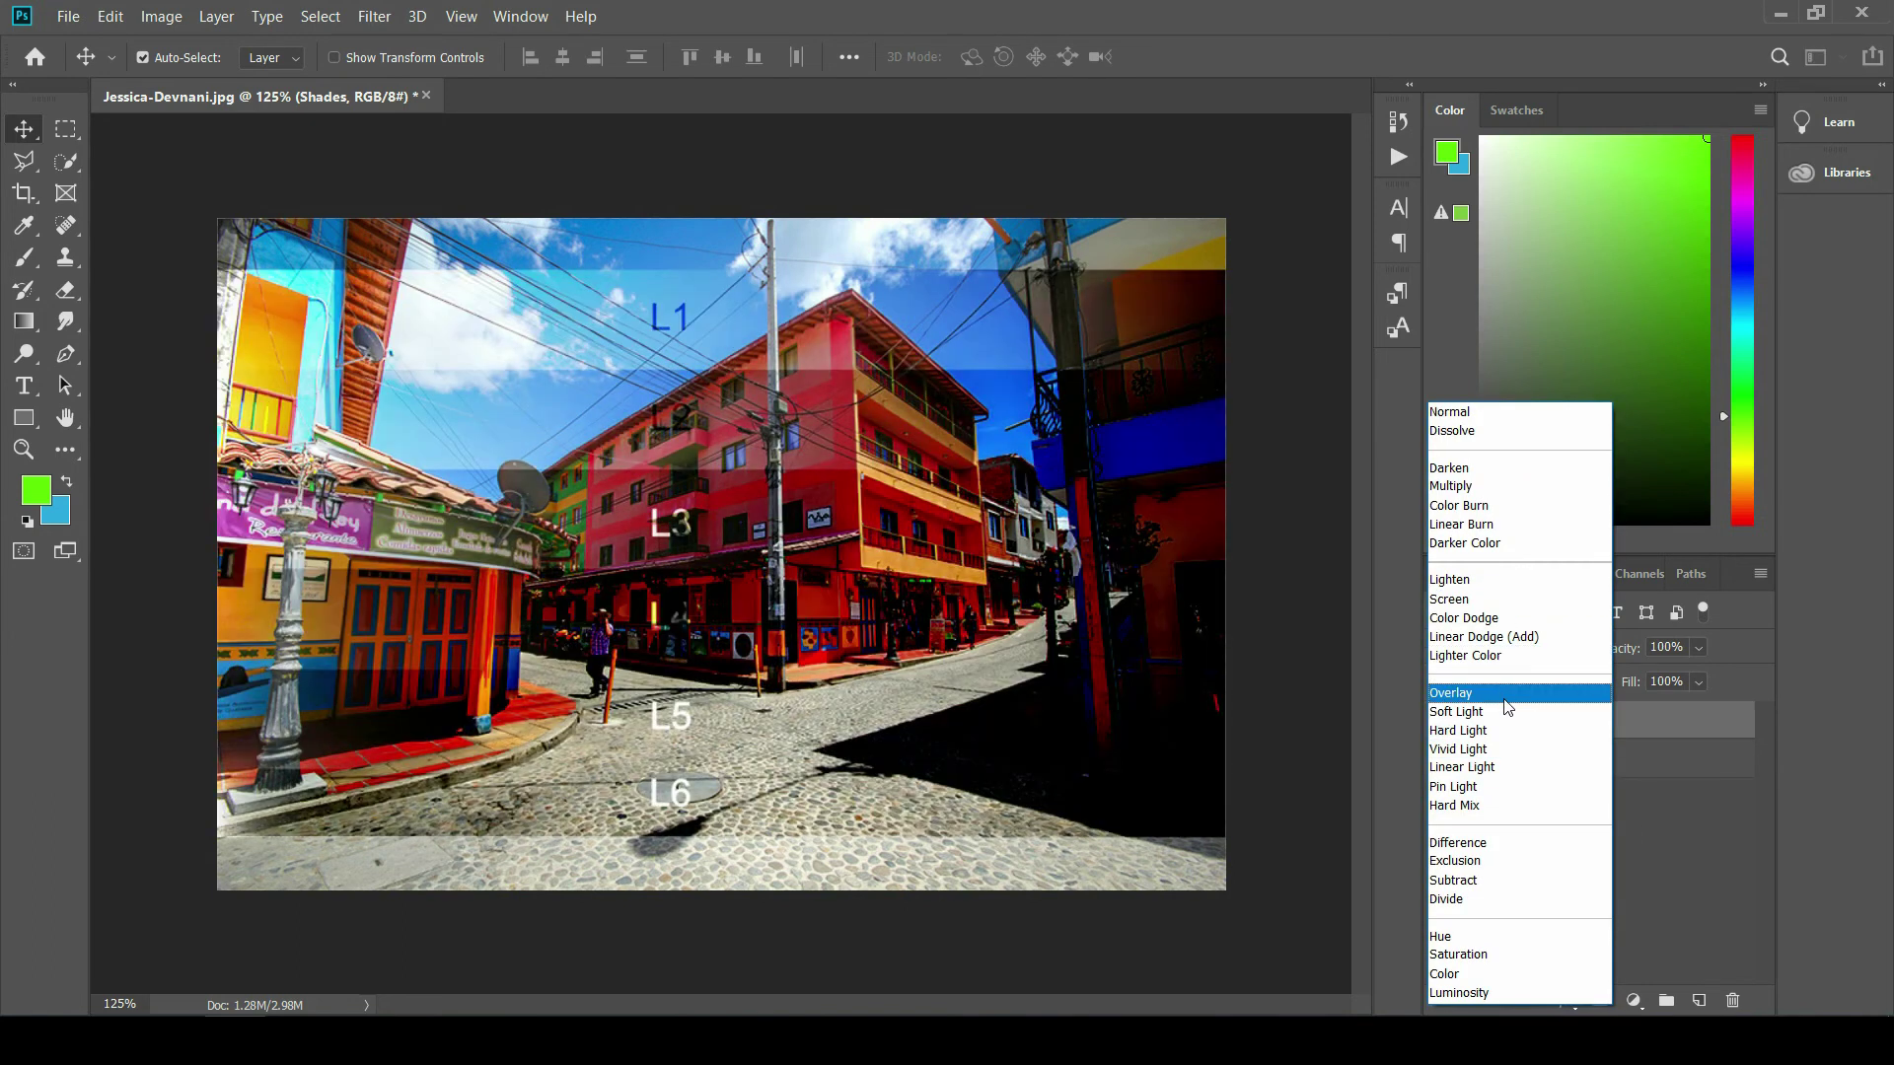
click(1481, 690)
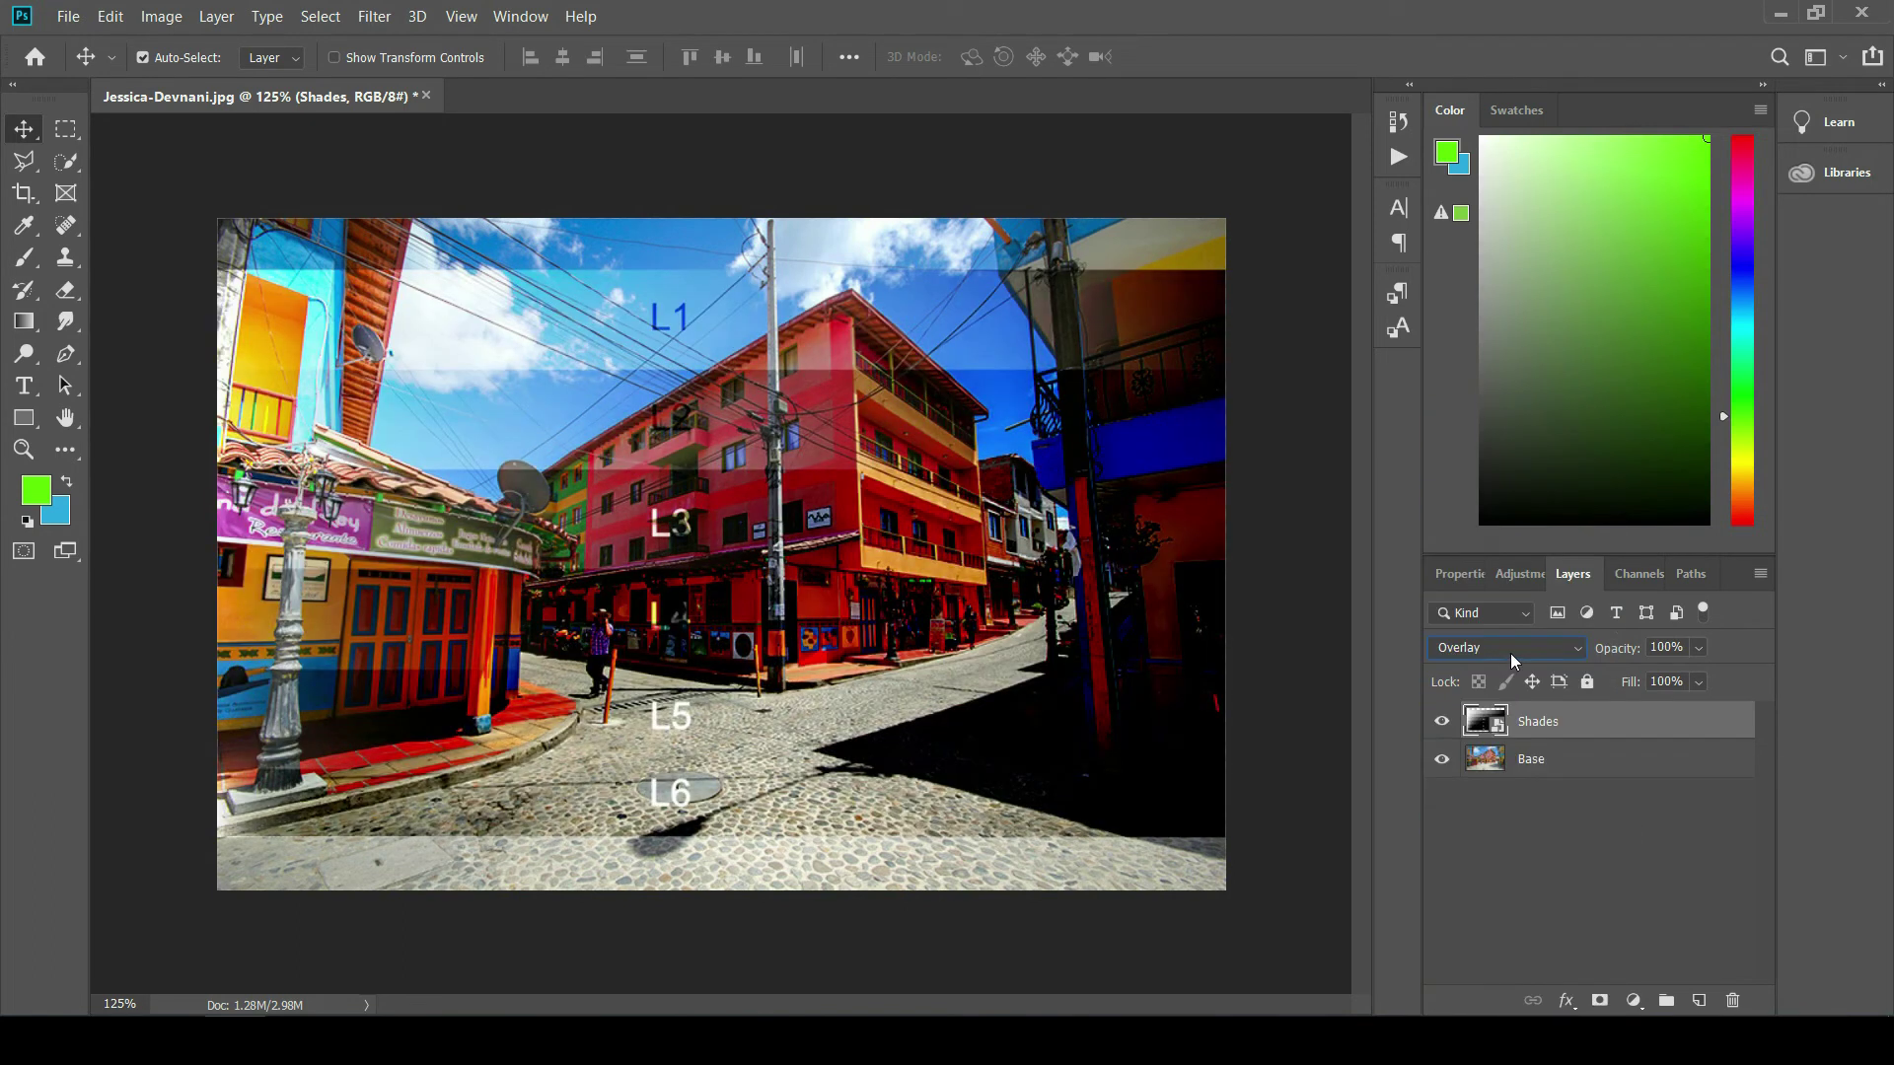
click(1522, 657)
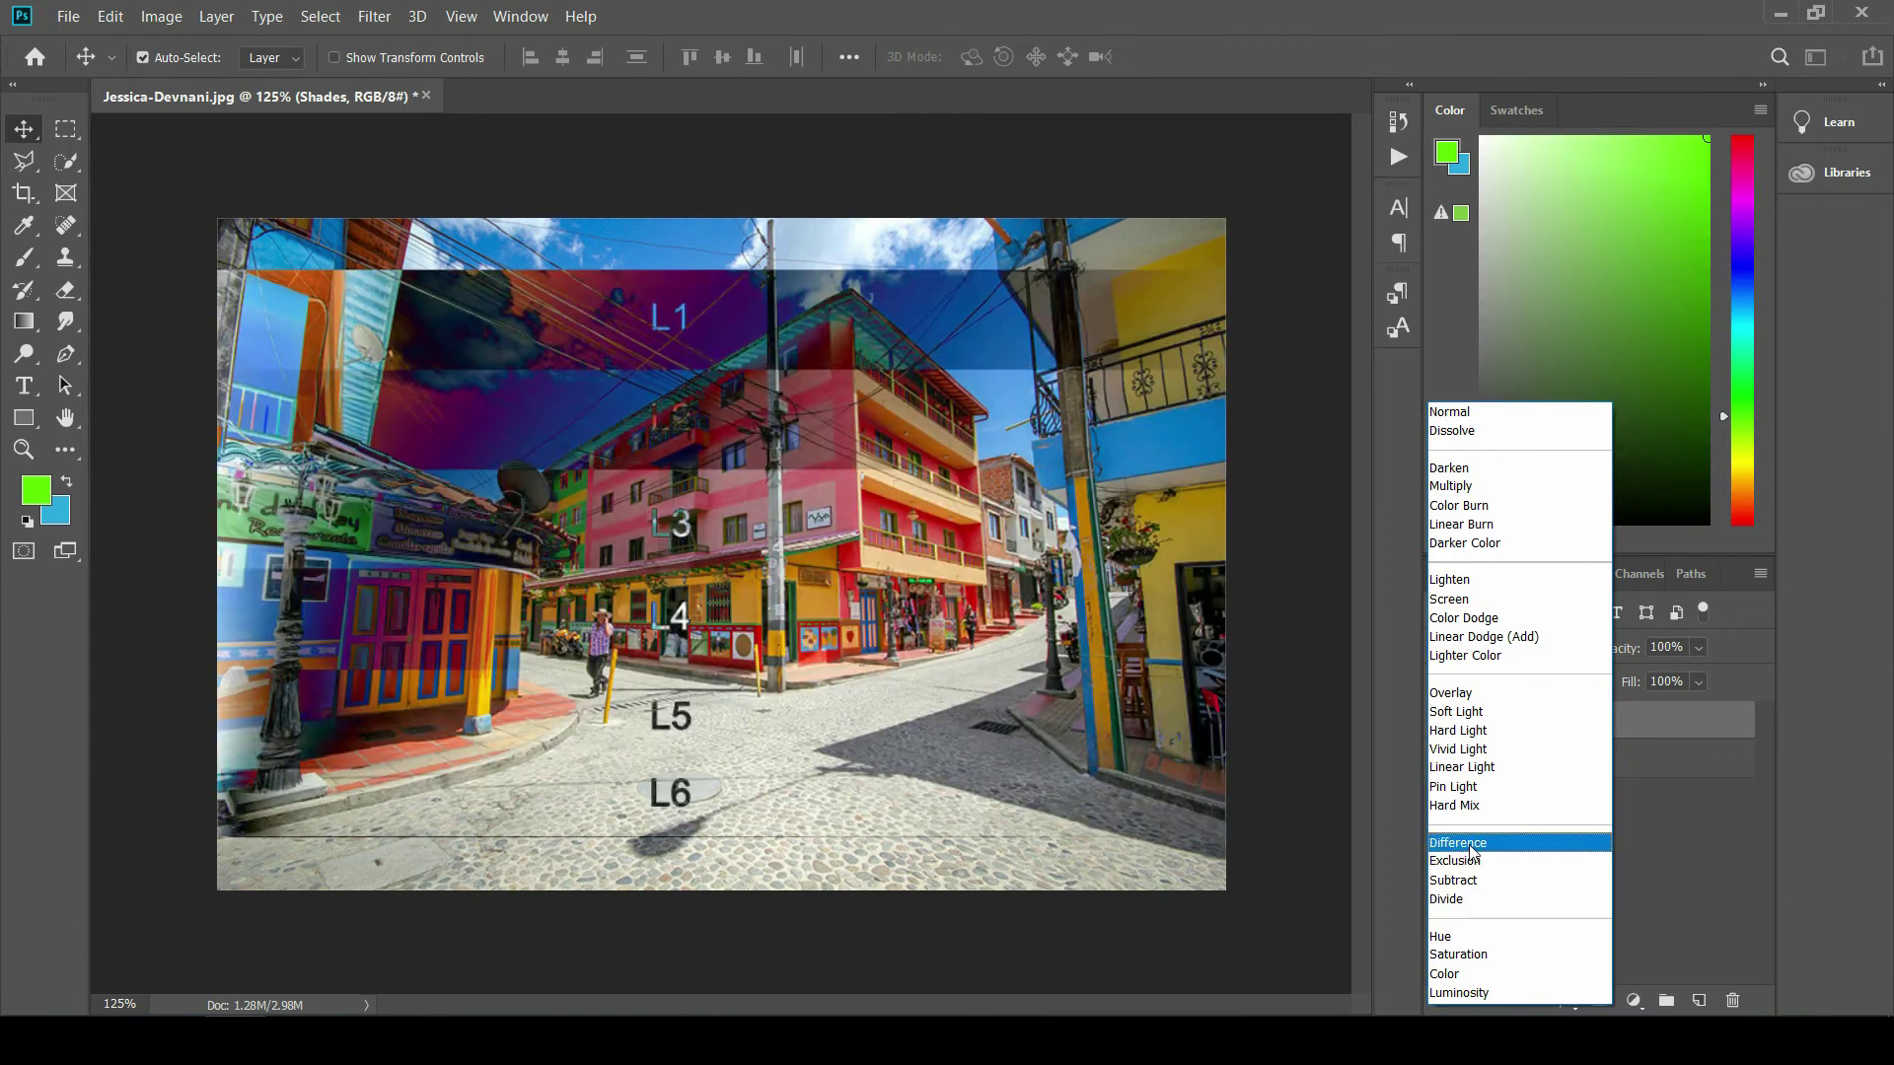
click(1715, 831)
click(1558, 772)
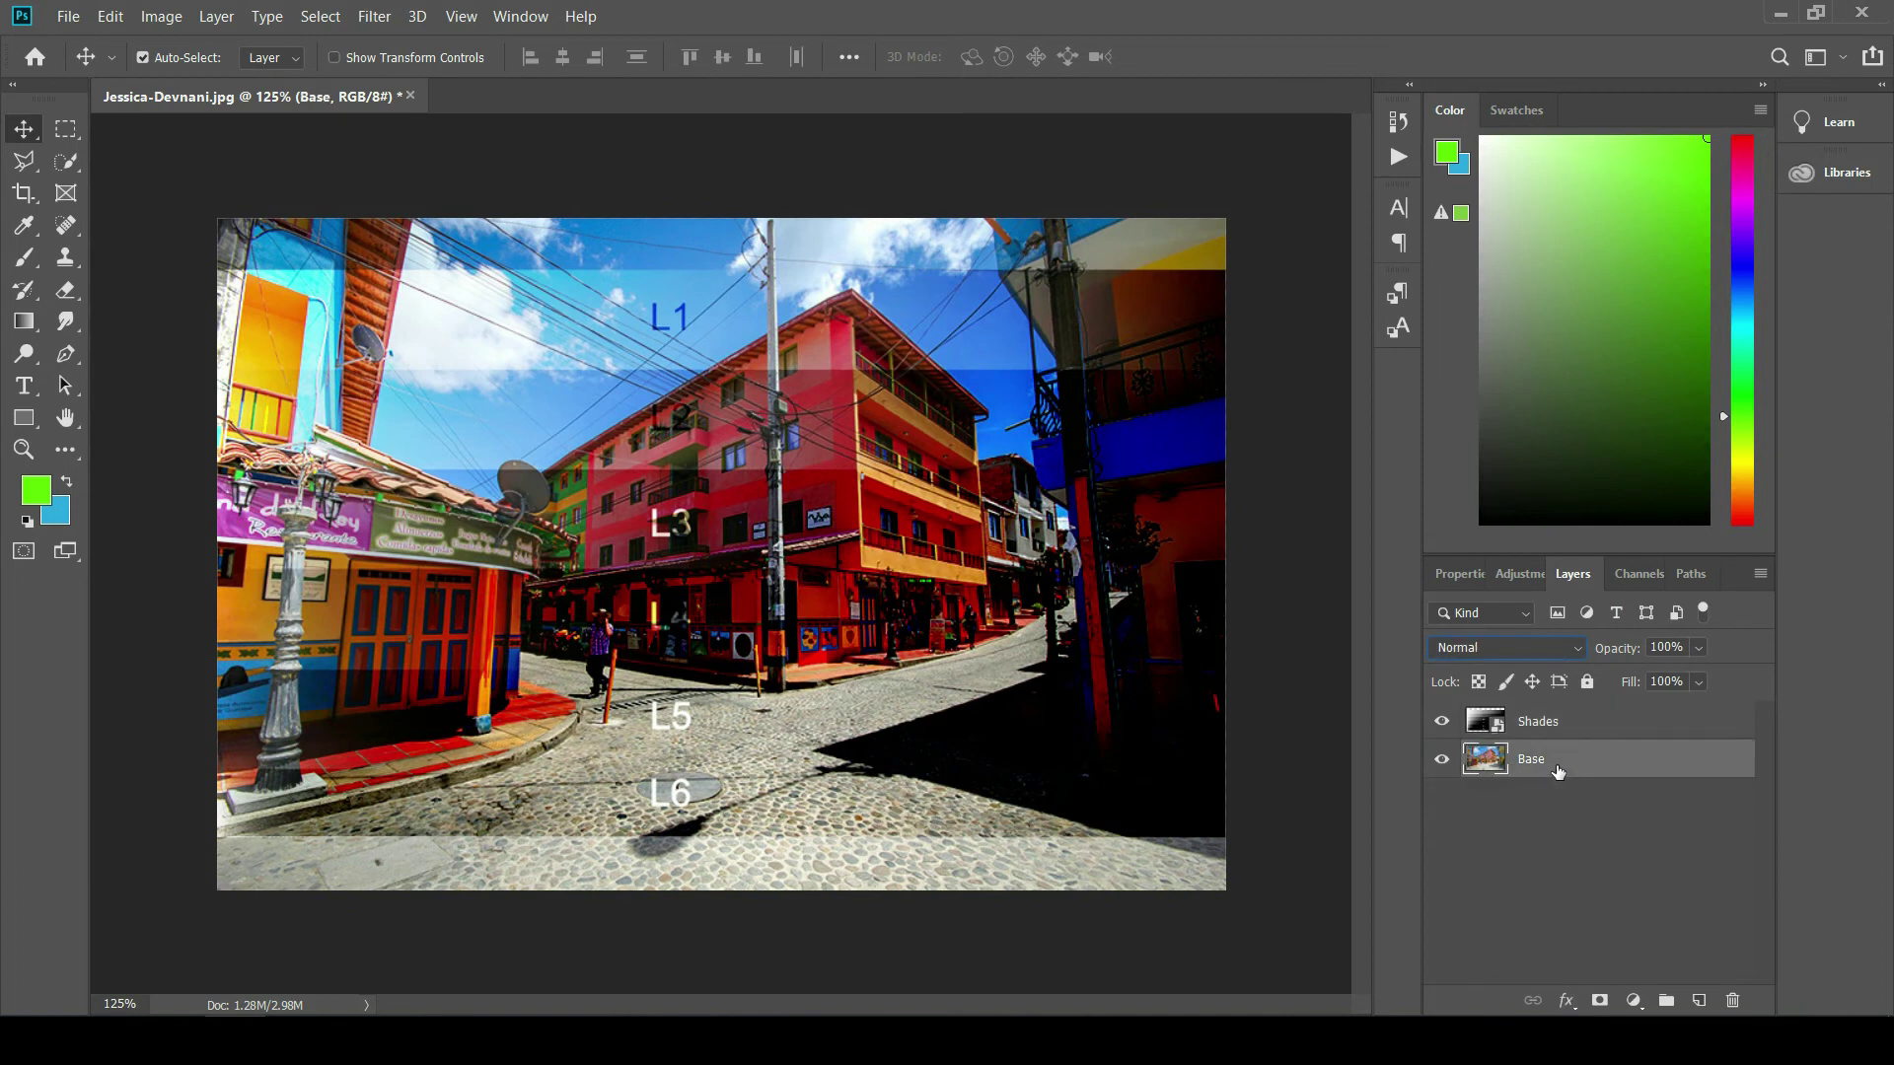
Step: Duplicate the Base layer and set Base copy's blend mode to Difference
key(ctrl+j)
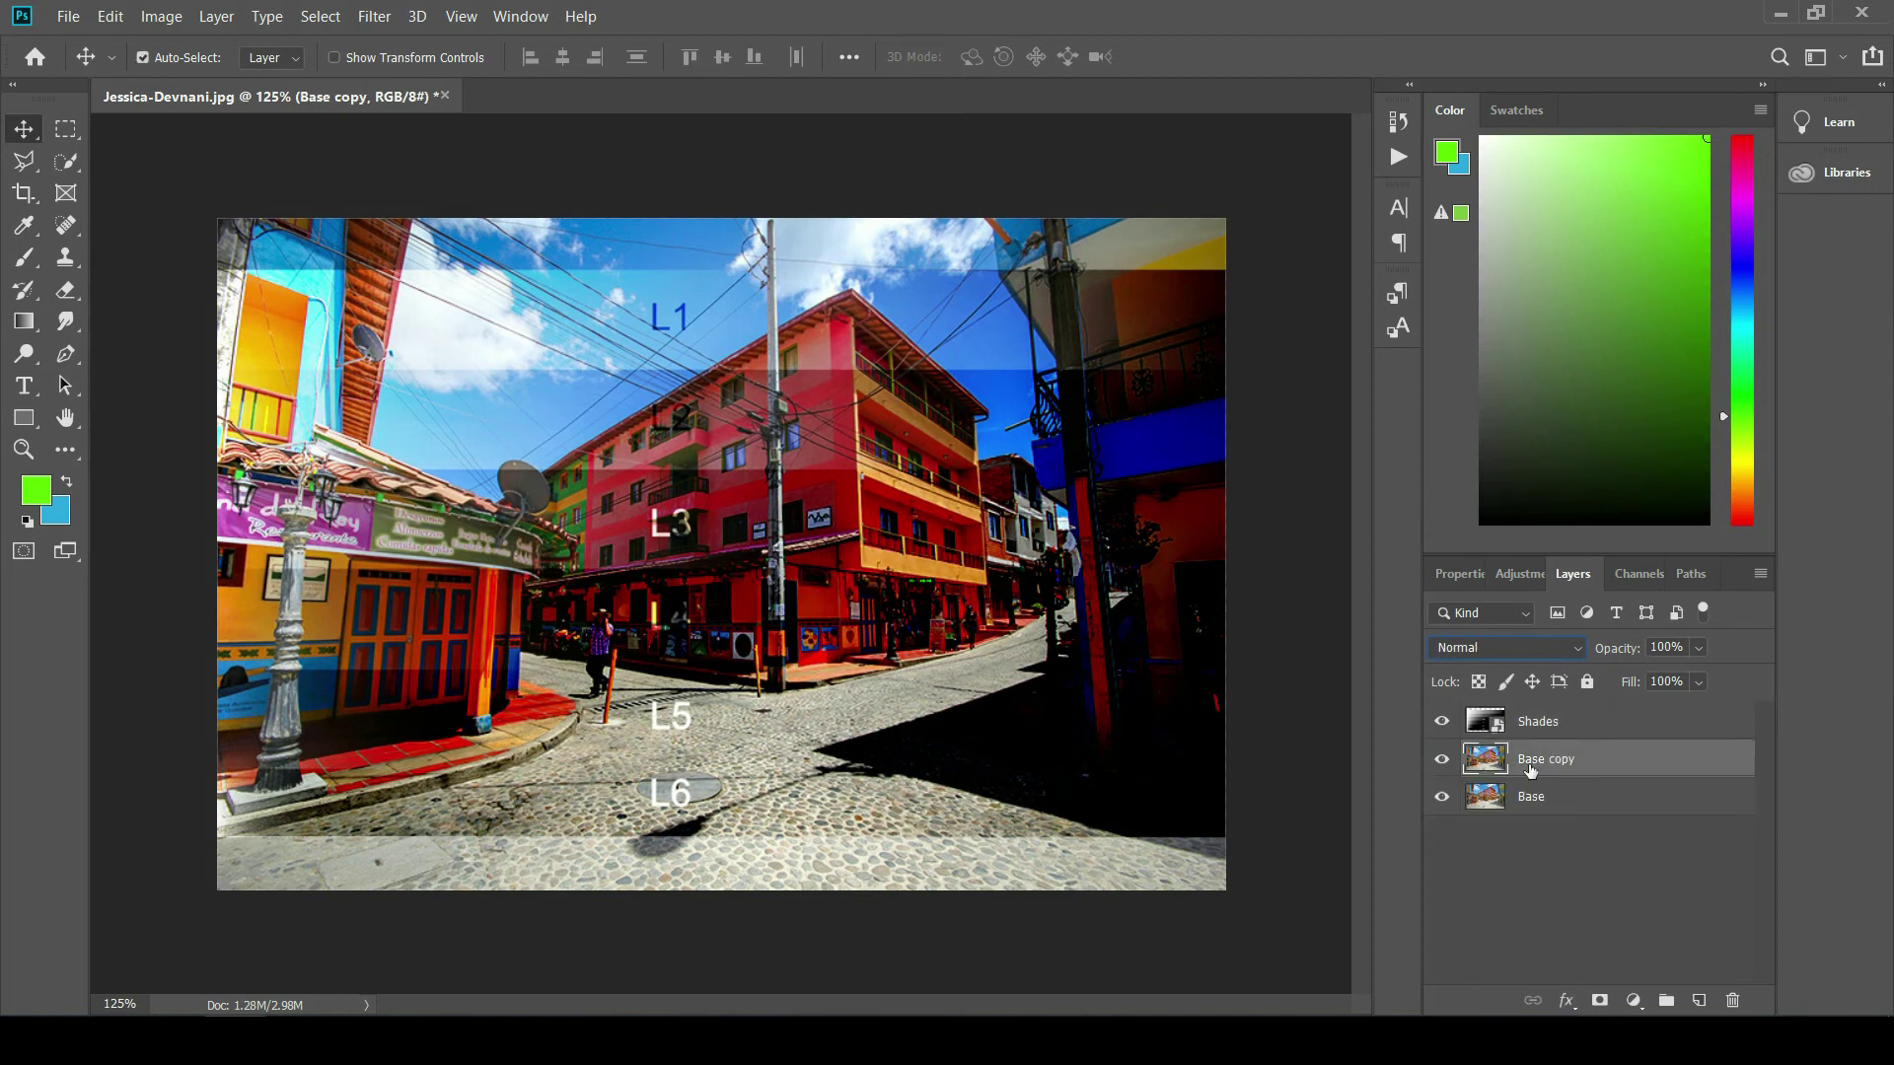
click(1512, 649)
scroll(1512, 659, down, 1)
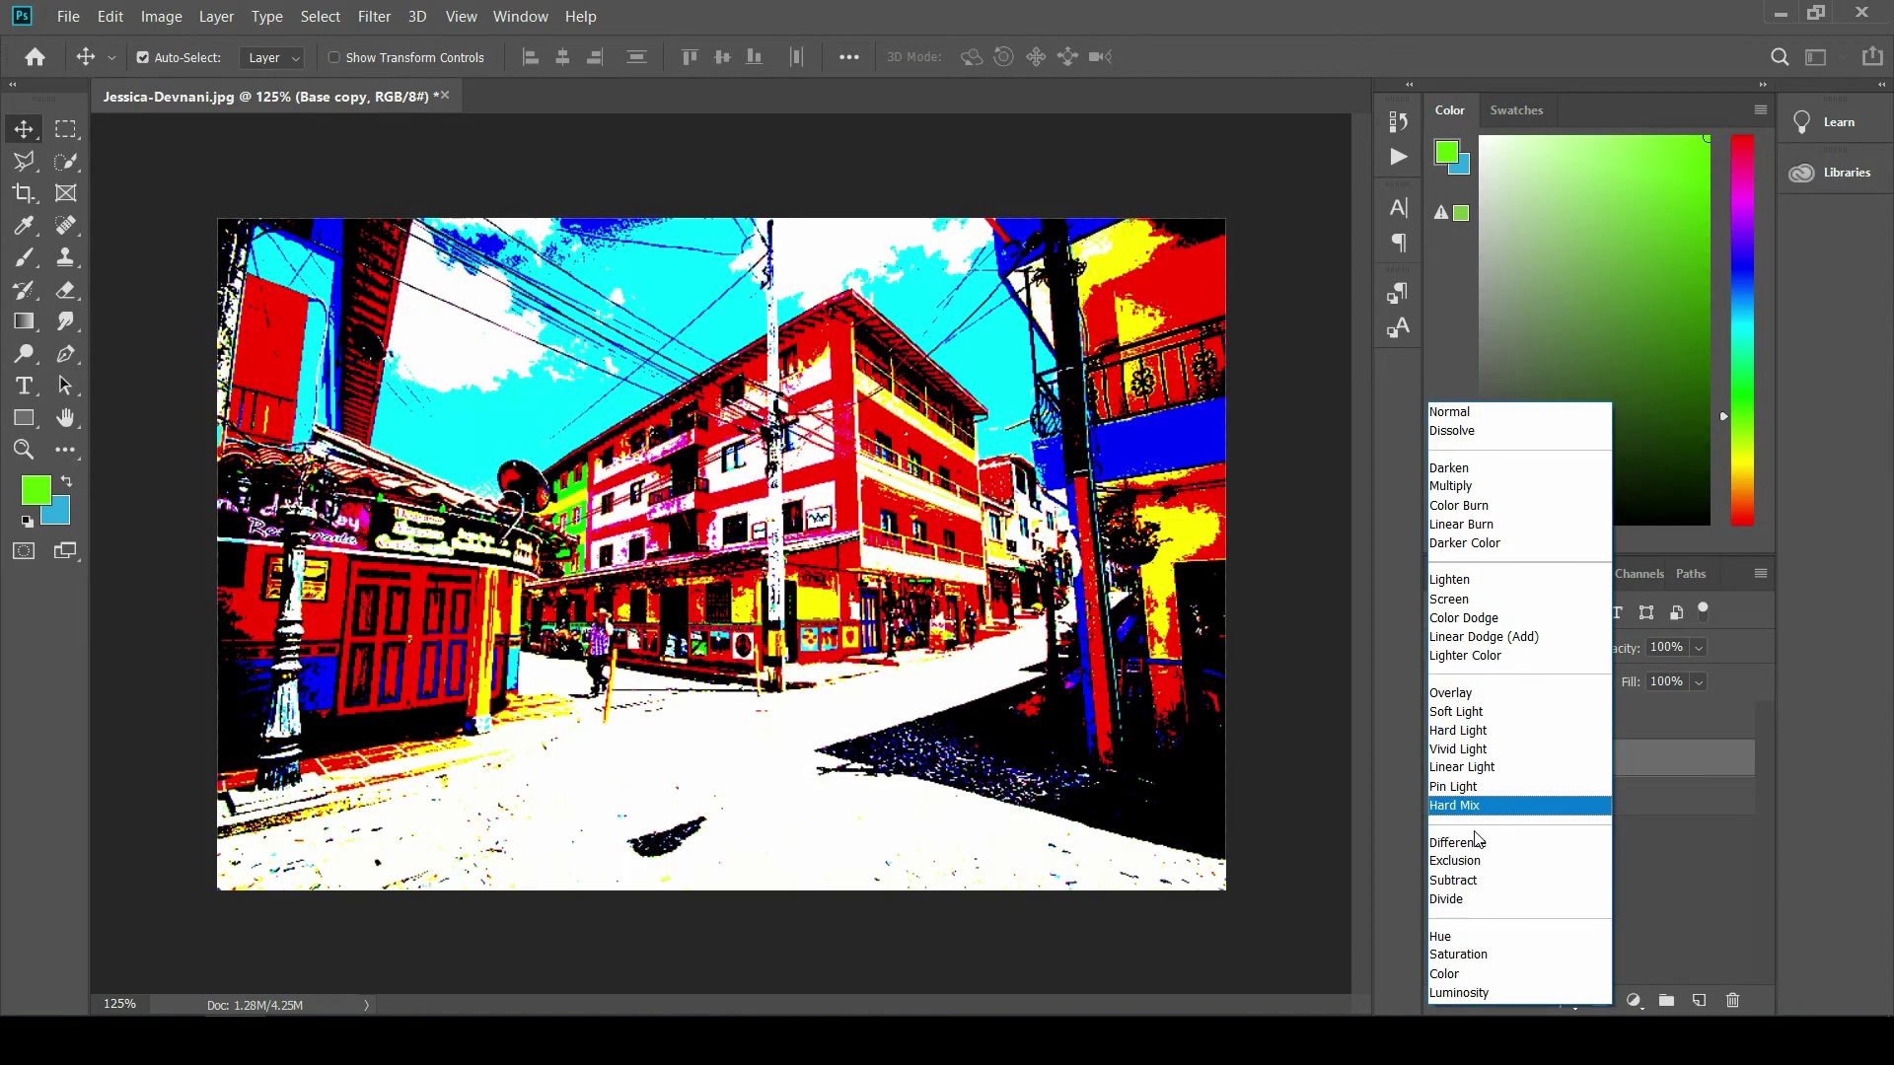
click(1479, 844)
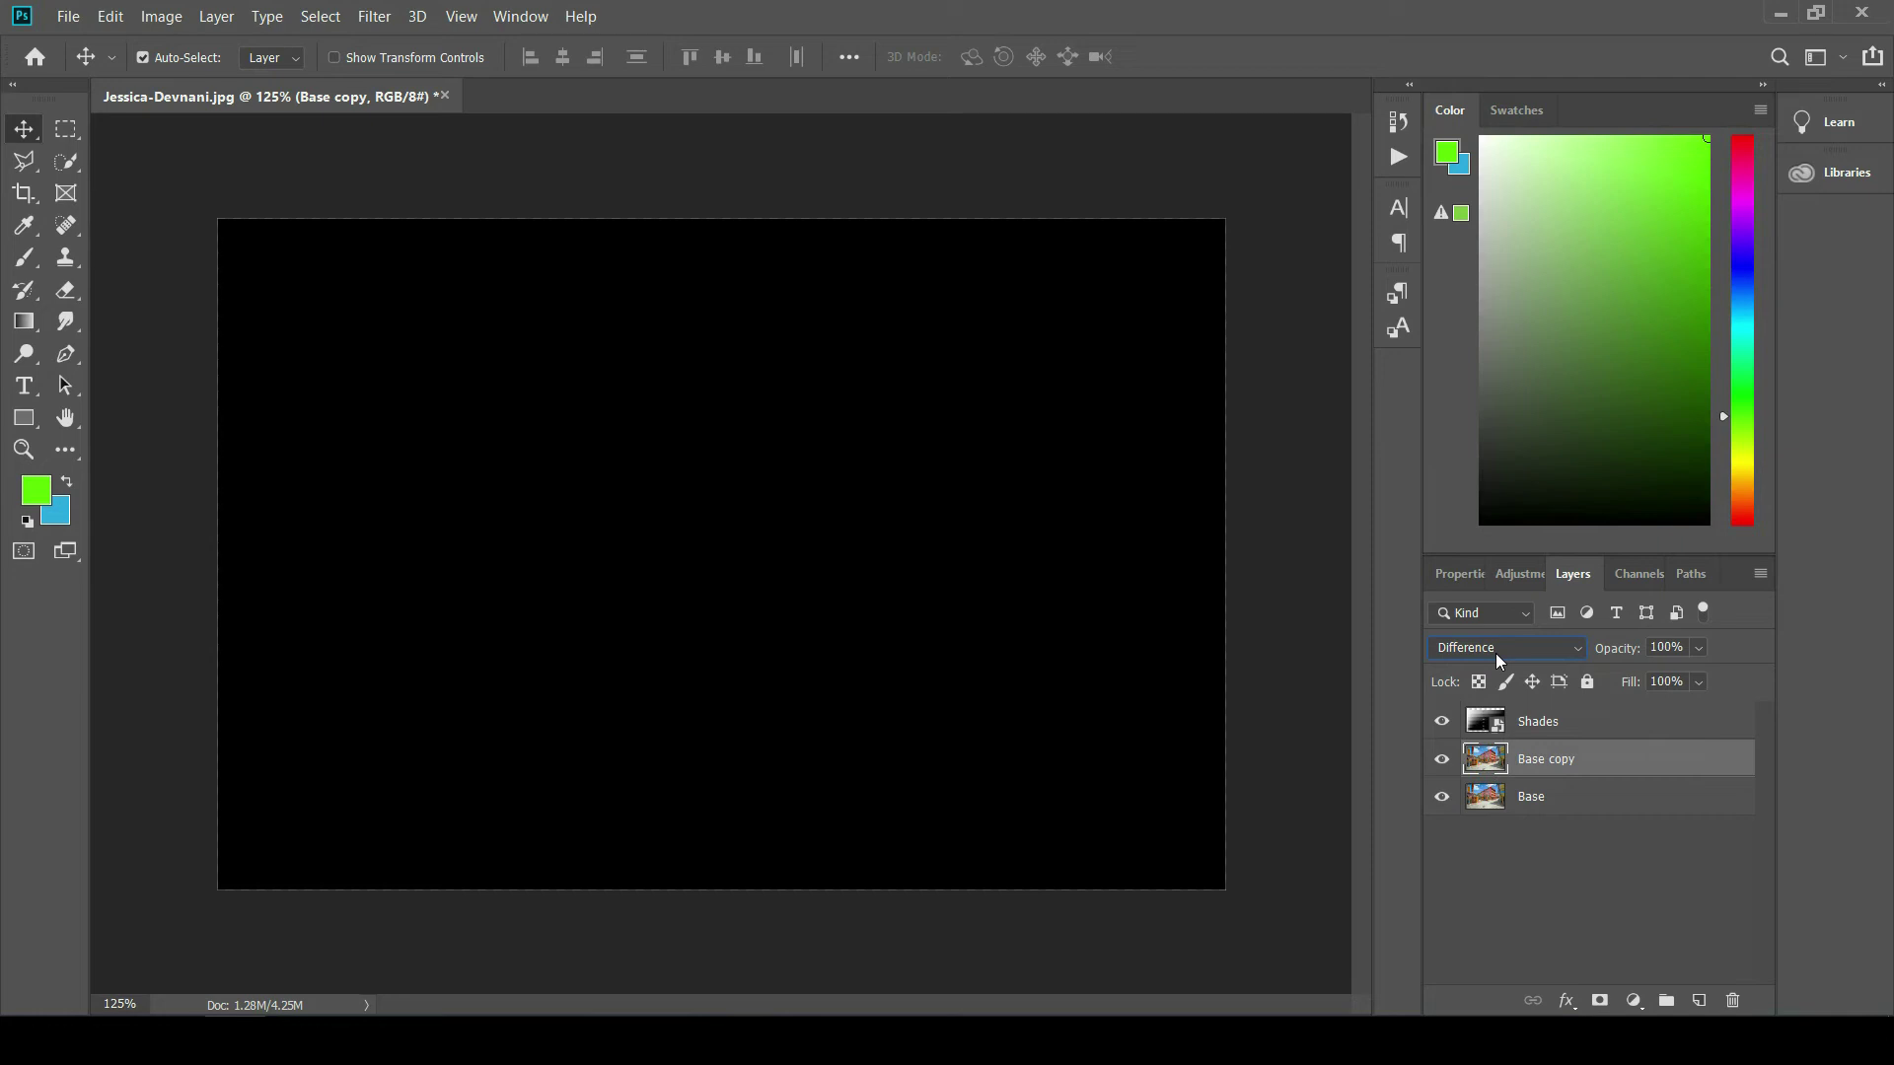
Step: Hide the Shades layer and nudge Base copy slightly so glowing edges appear
drag(546, 562, 576, 552)
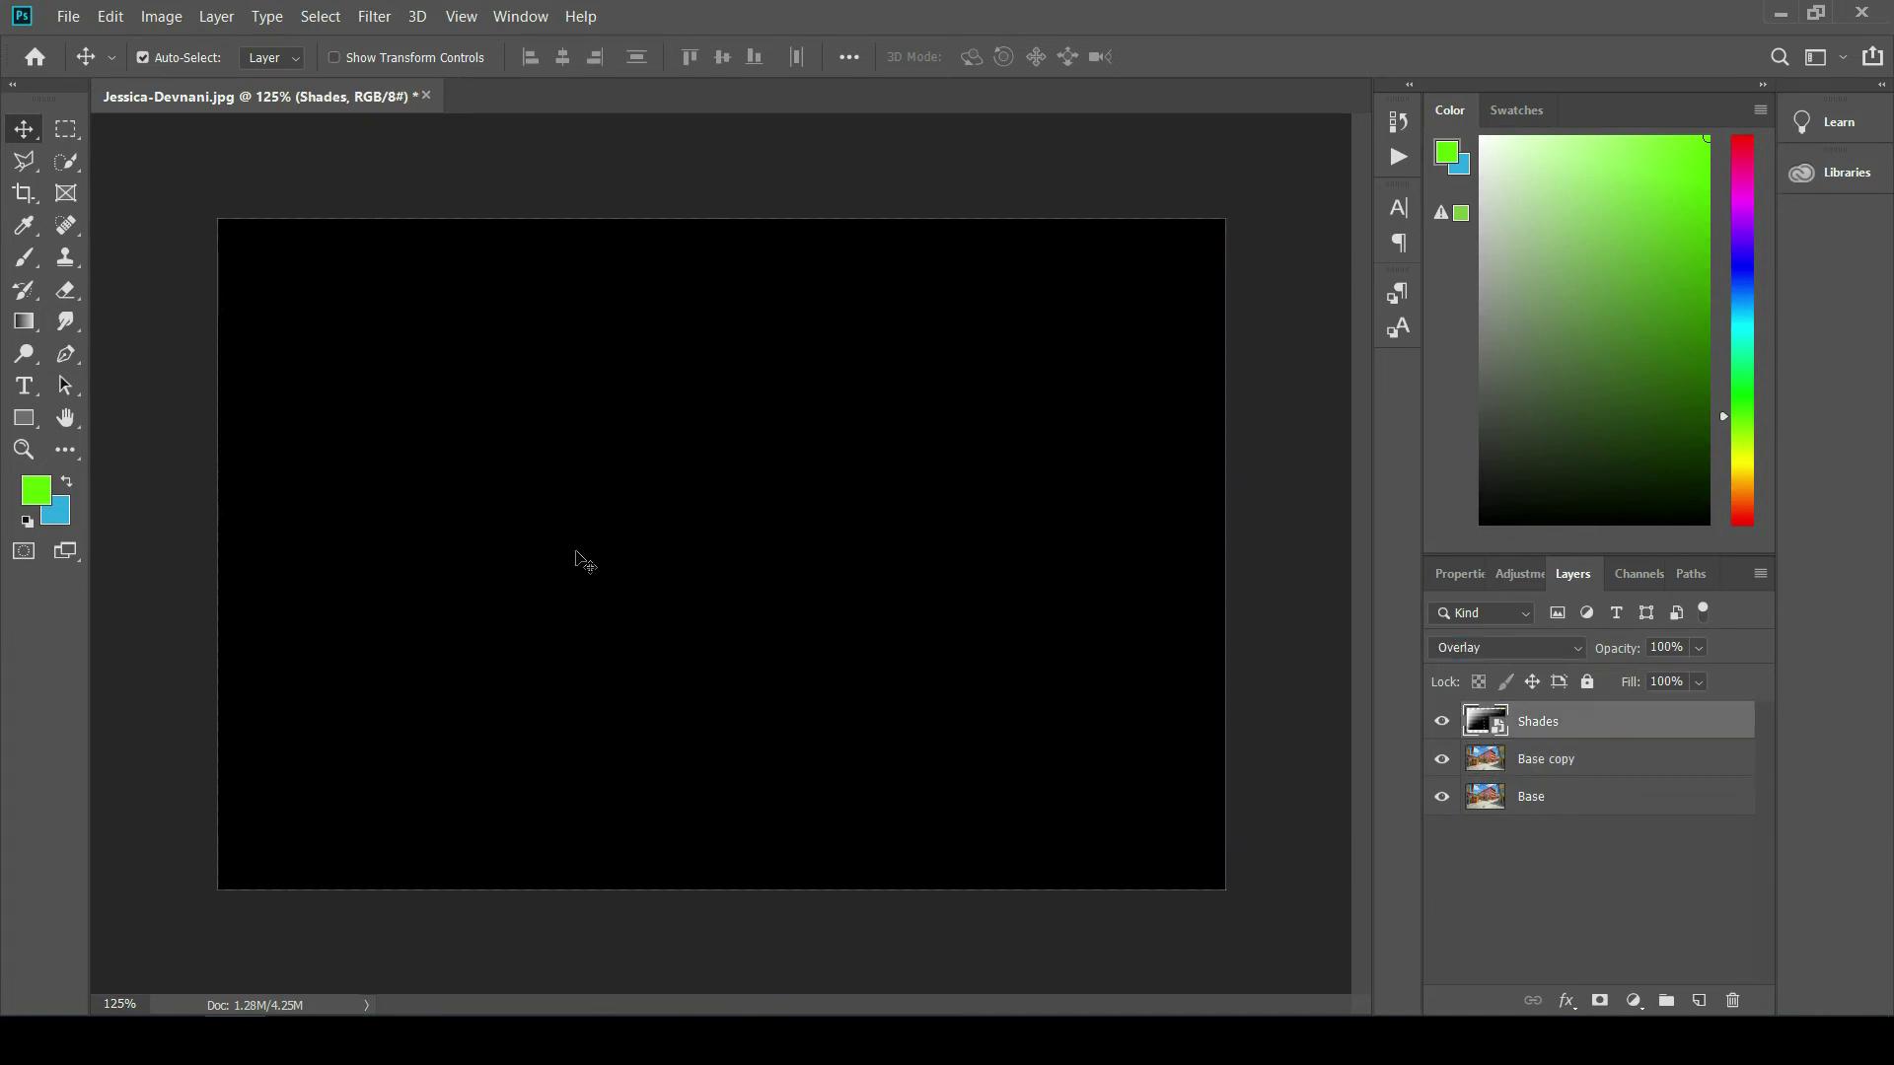
click(1582, 767)
click(1444, 722)
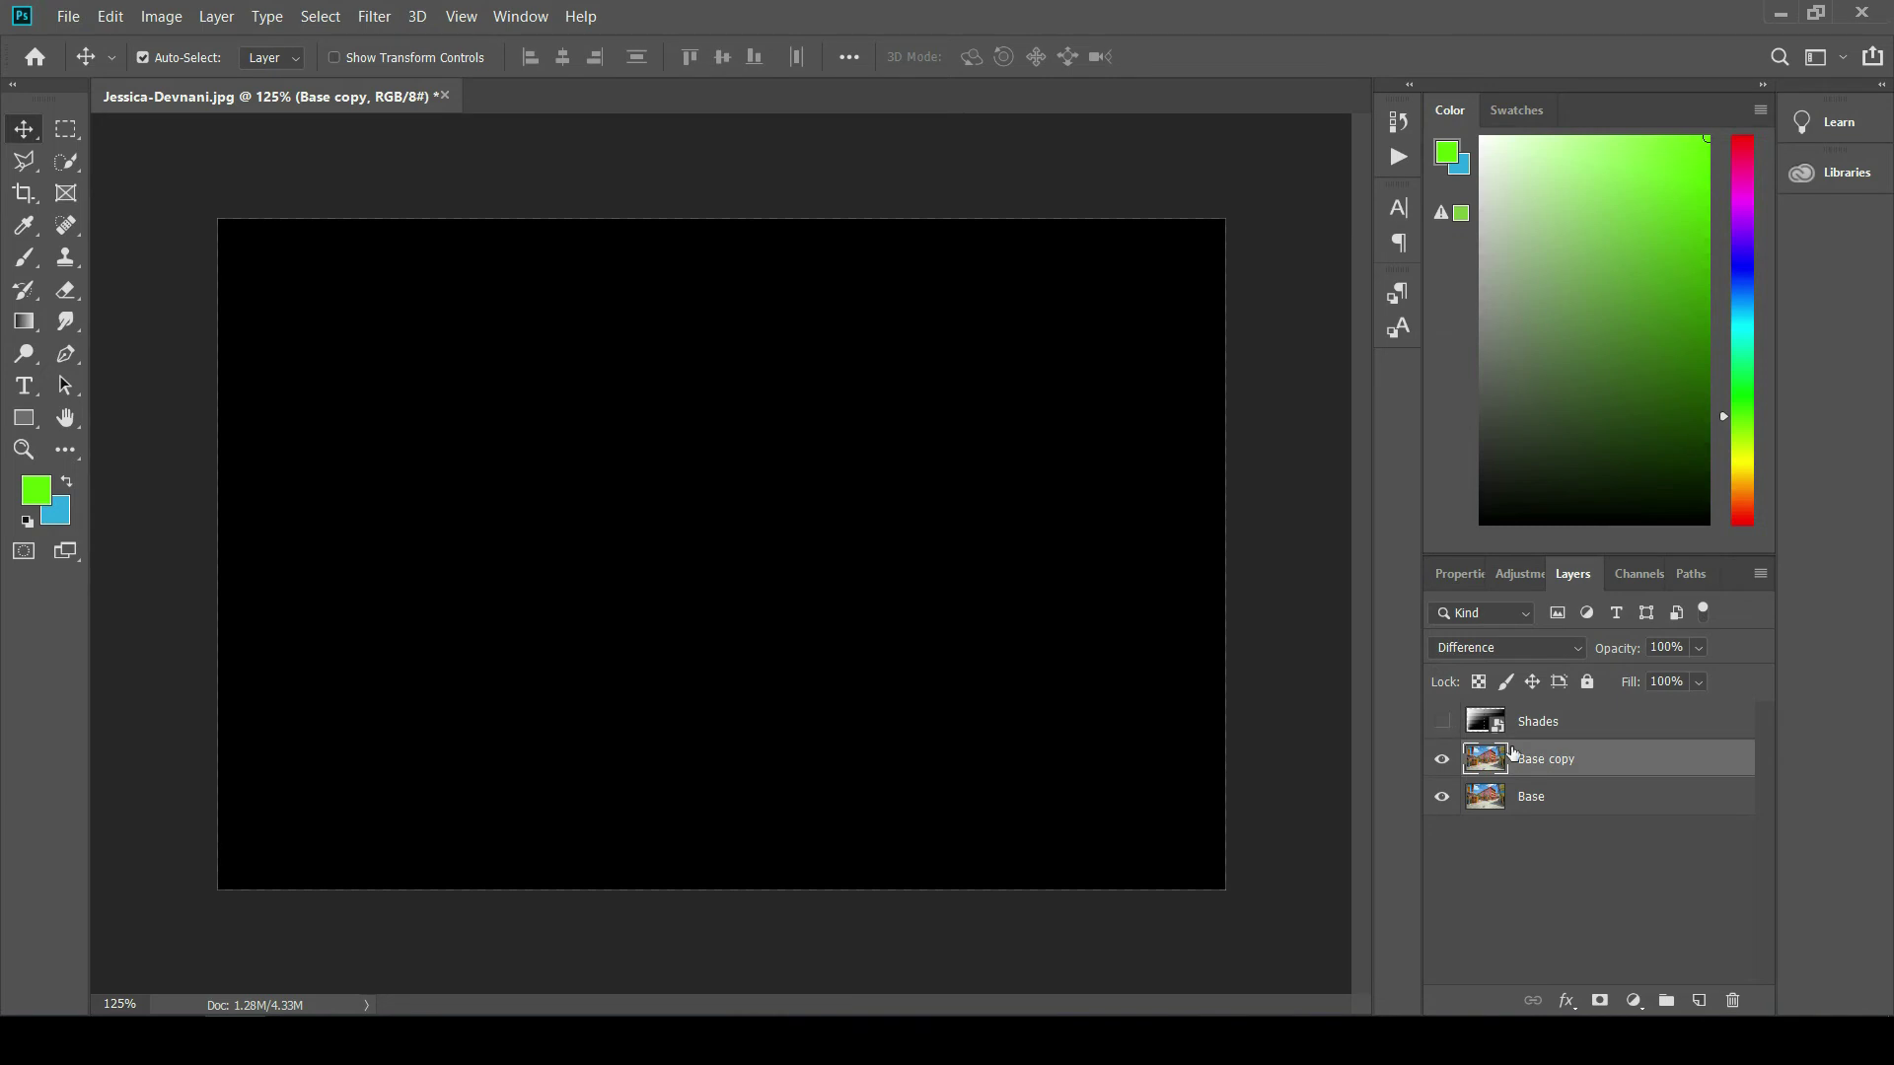
drag(634, 642, 657, 657)
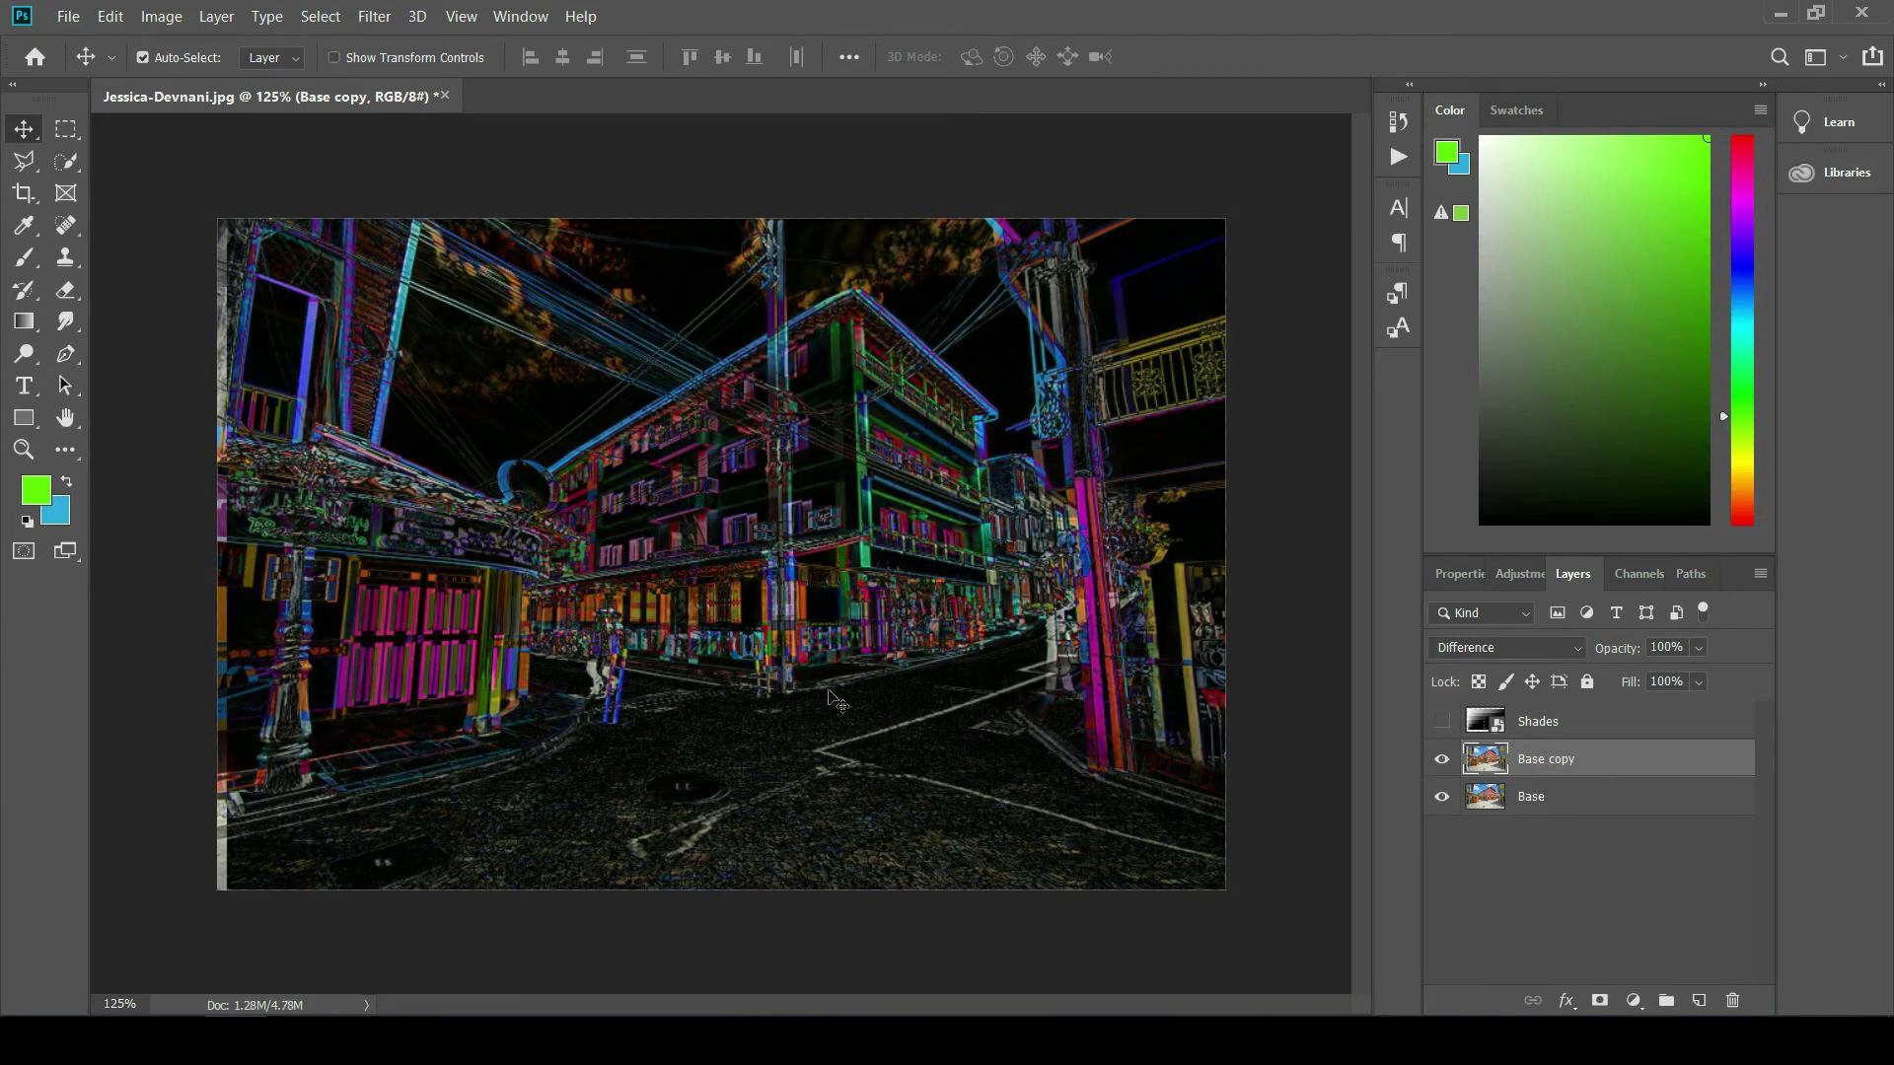
mouse_move(829, 700)
mouse_down()
mouse_move(878, 661)
mouse_move(836, 680)
mouse_up()
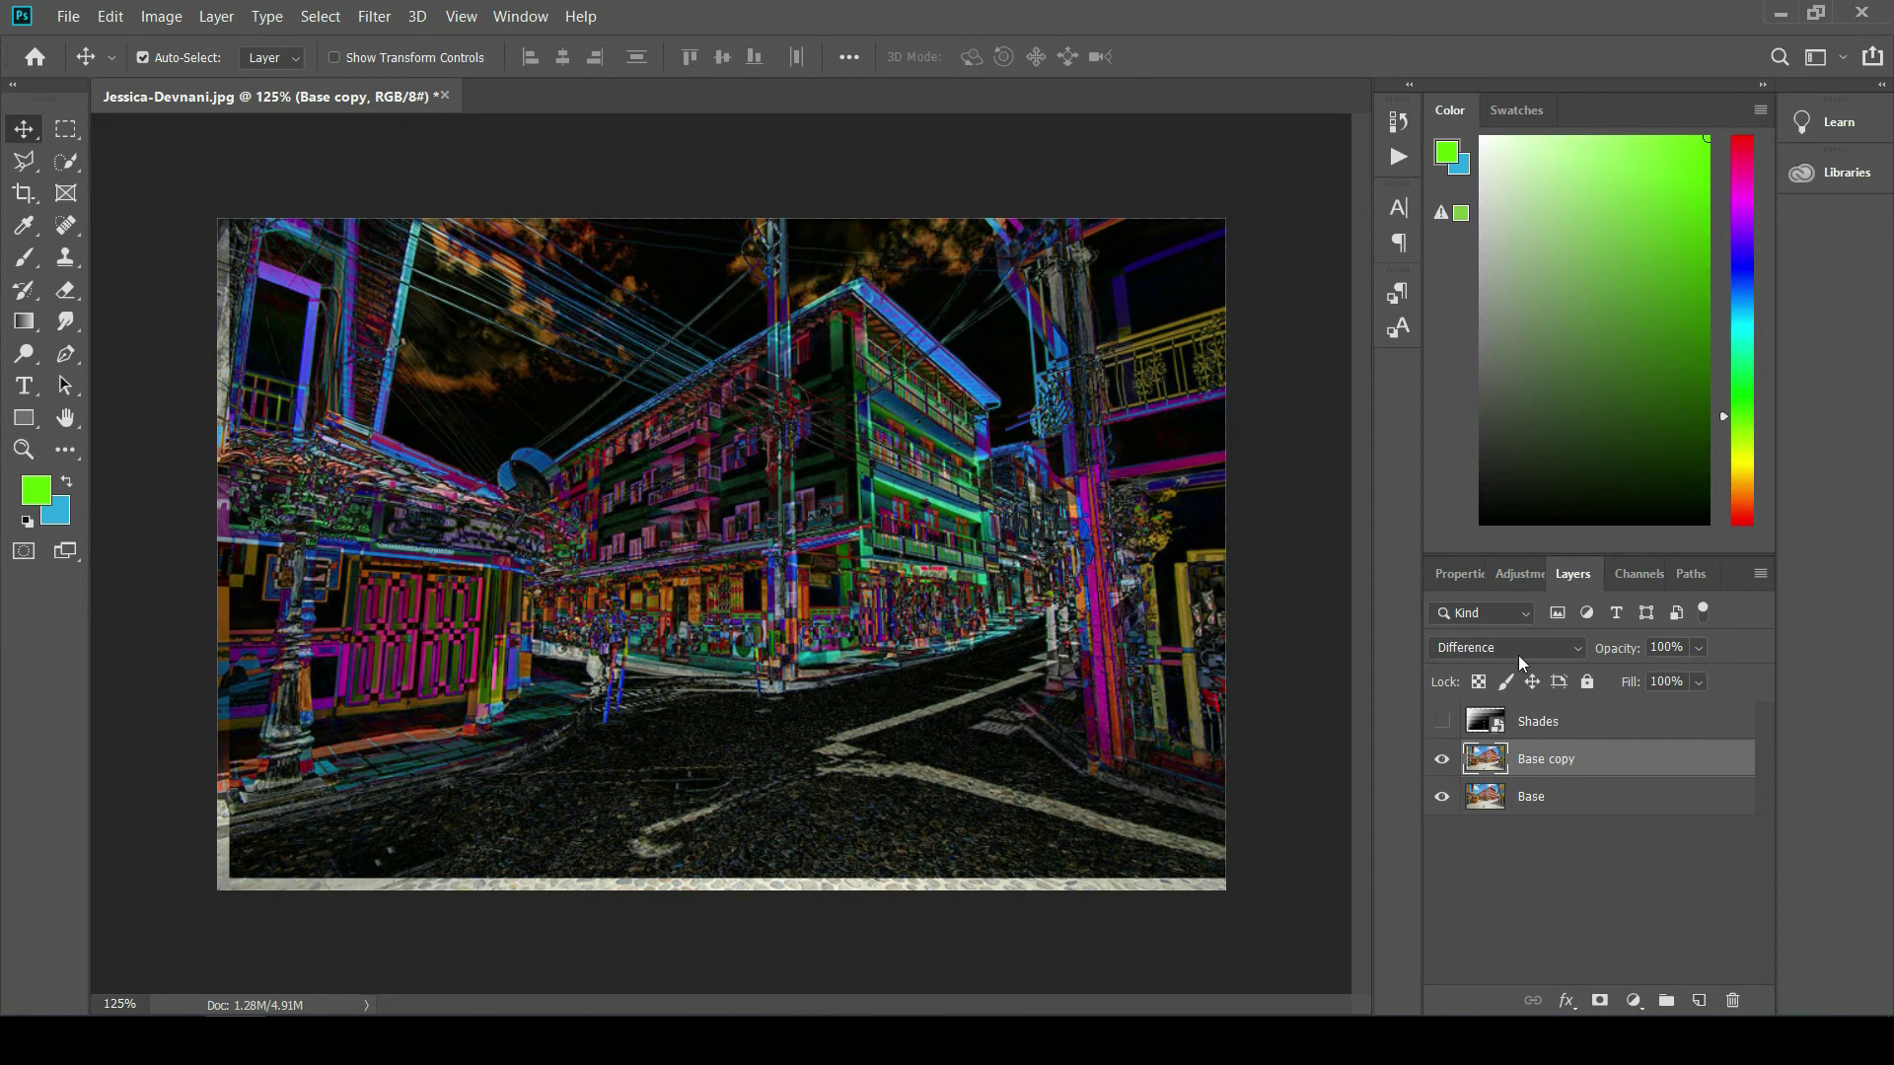
drag(1056, 582, 1022, 603)
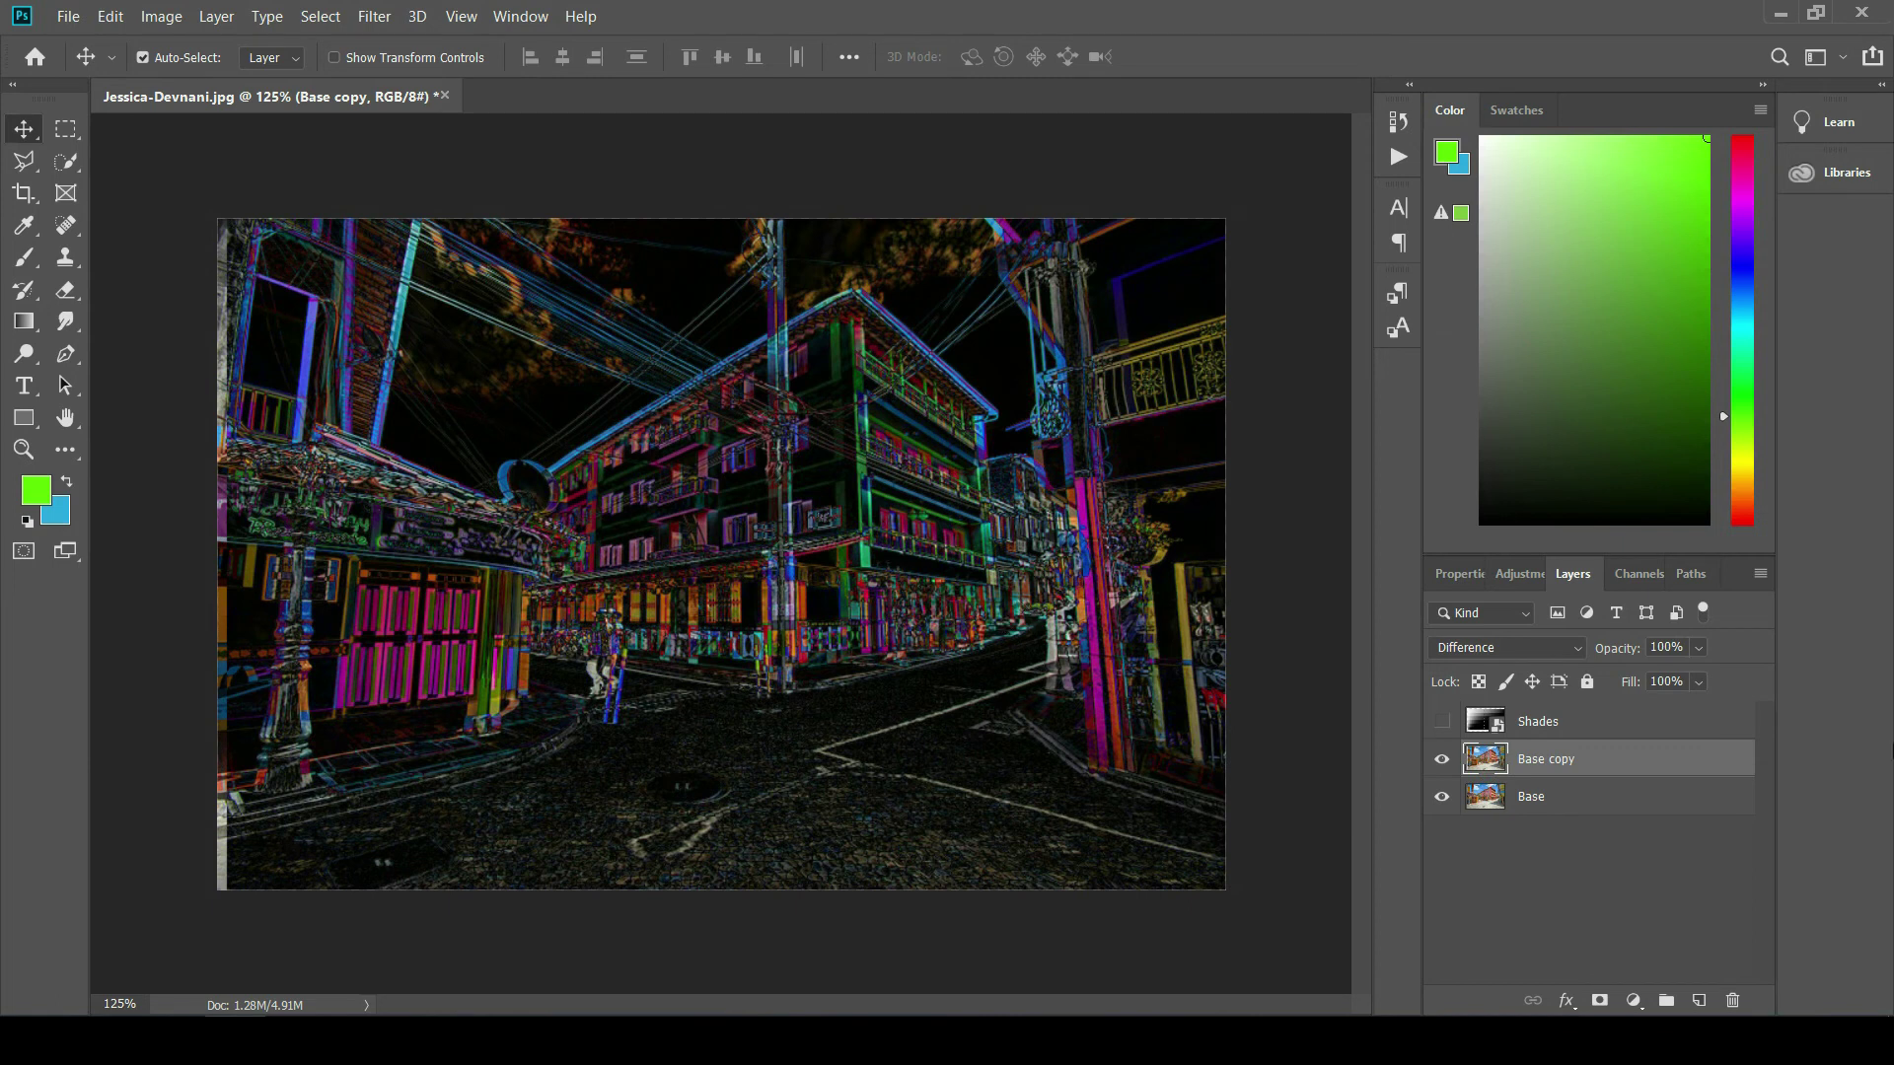
click(1530, 656)
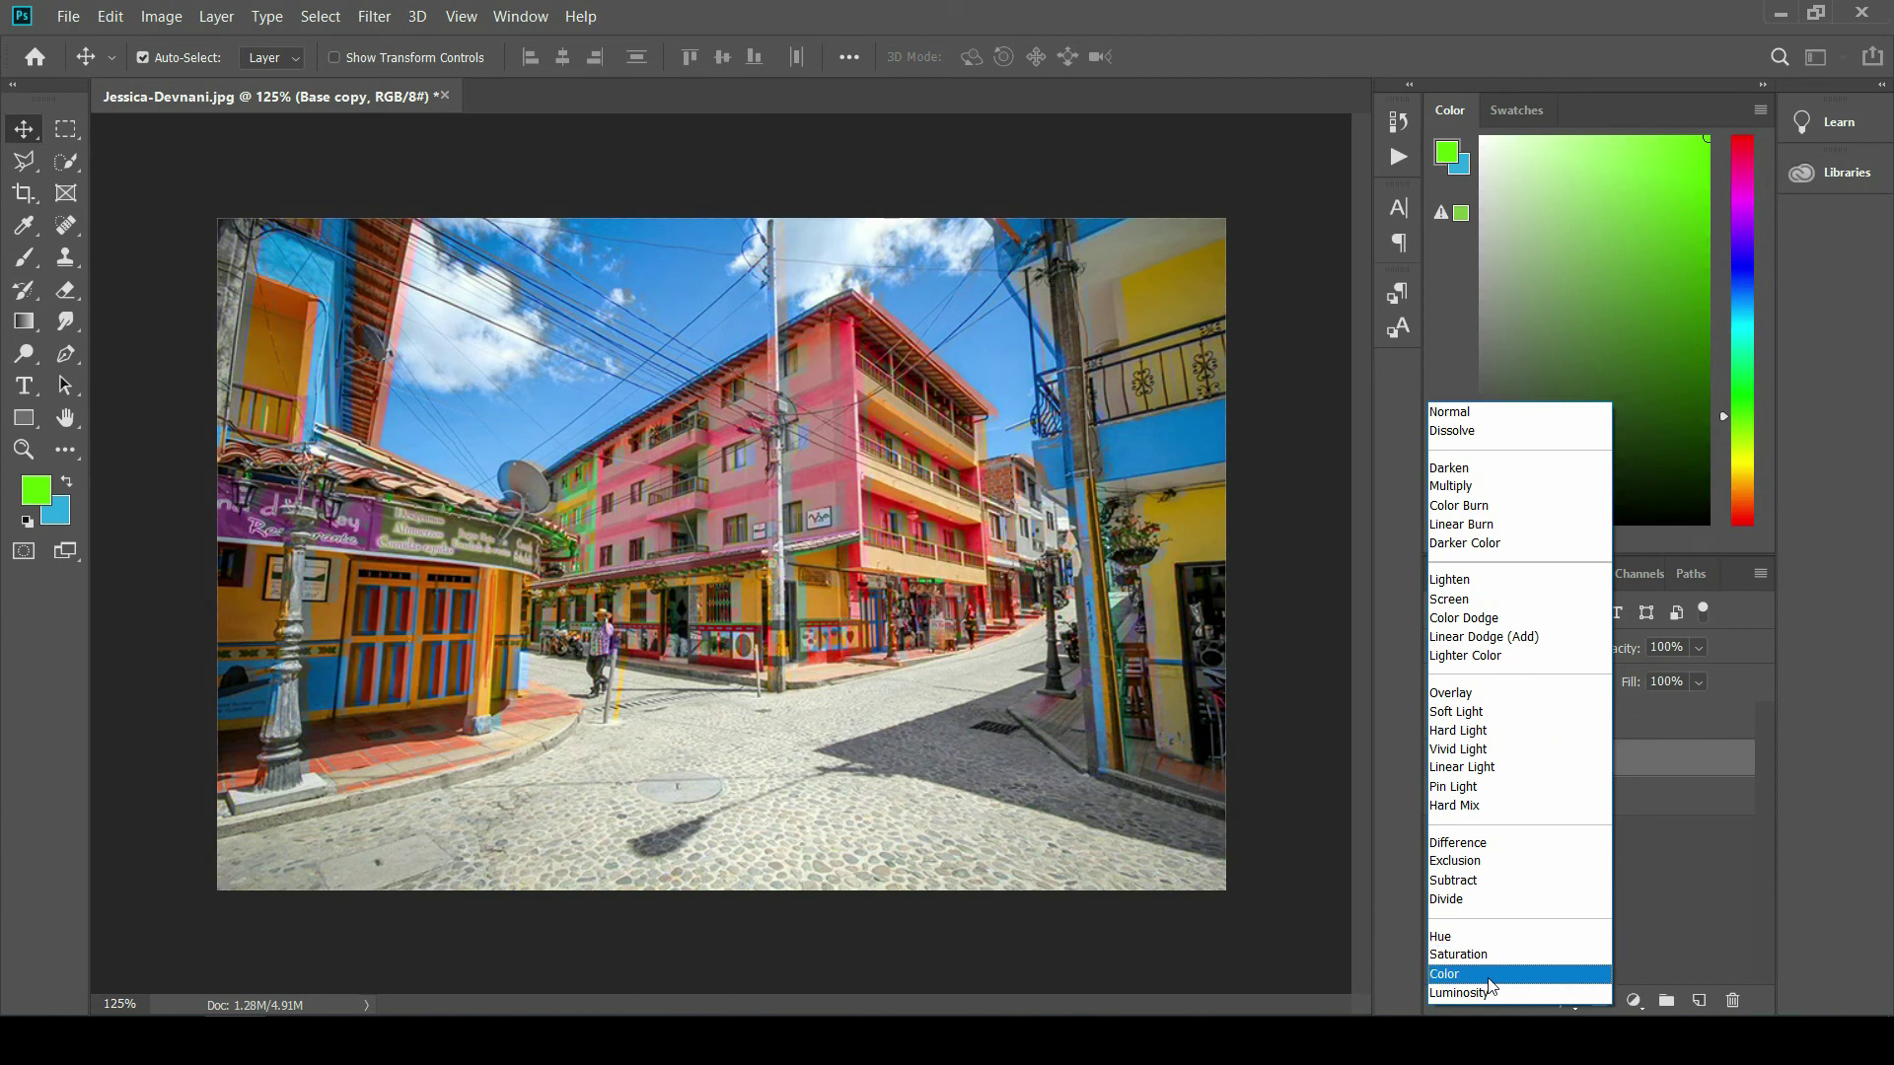
Step: Return Base copy to Normal and add a Black & White adjustment layer with darkened Reds
click(1748, 898)
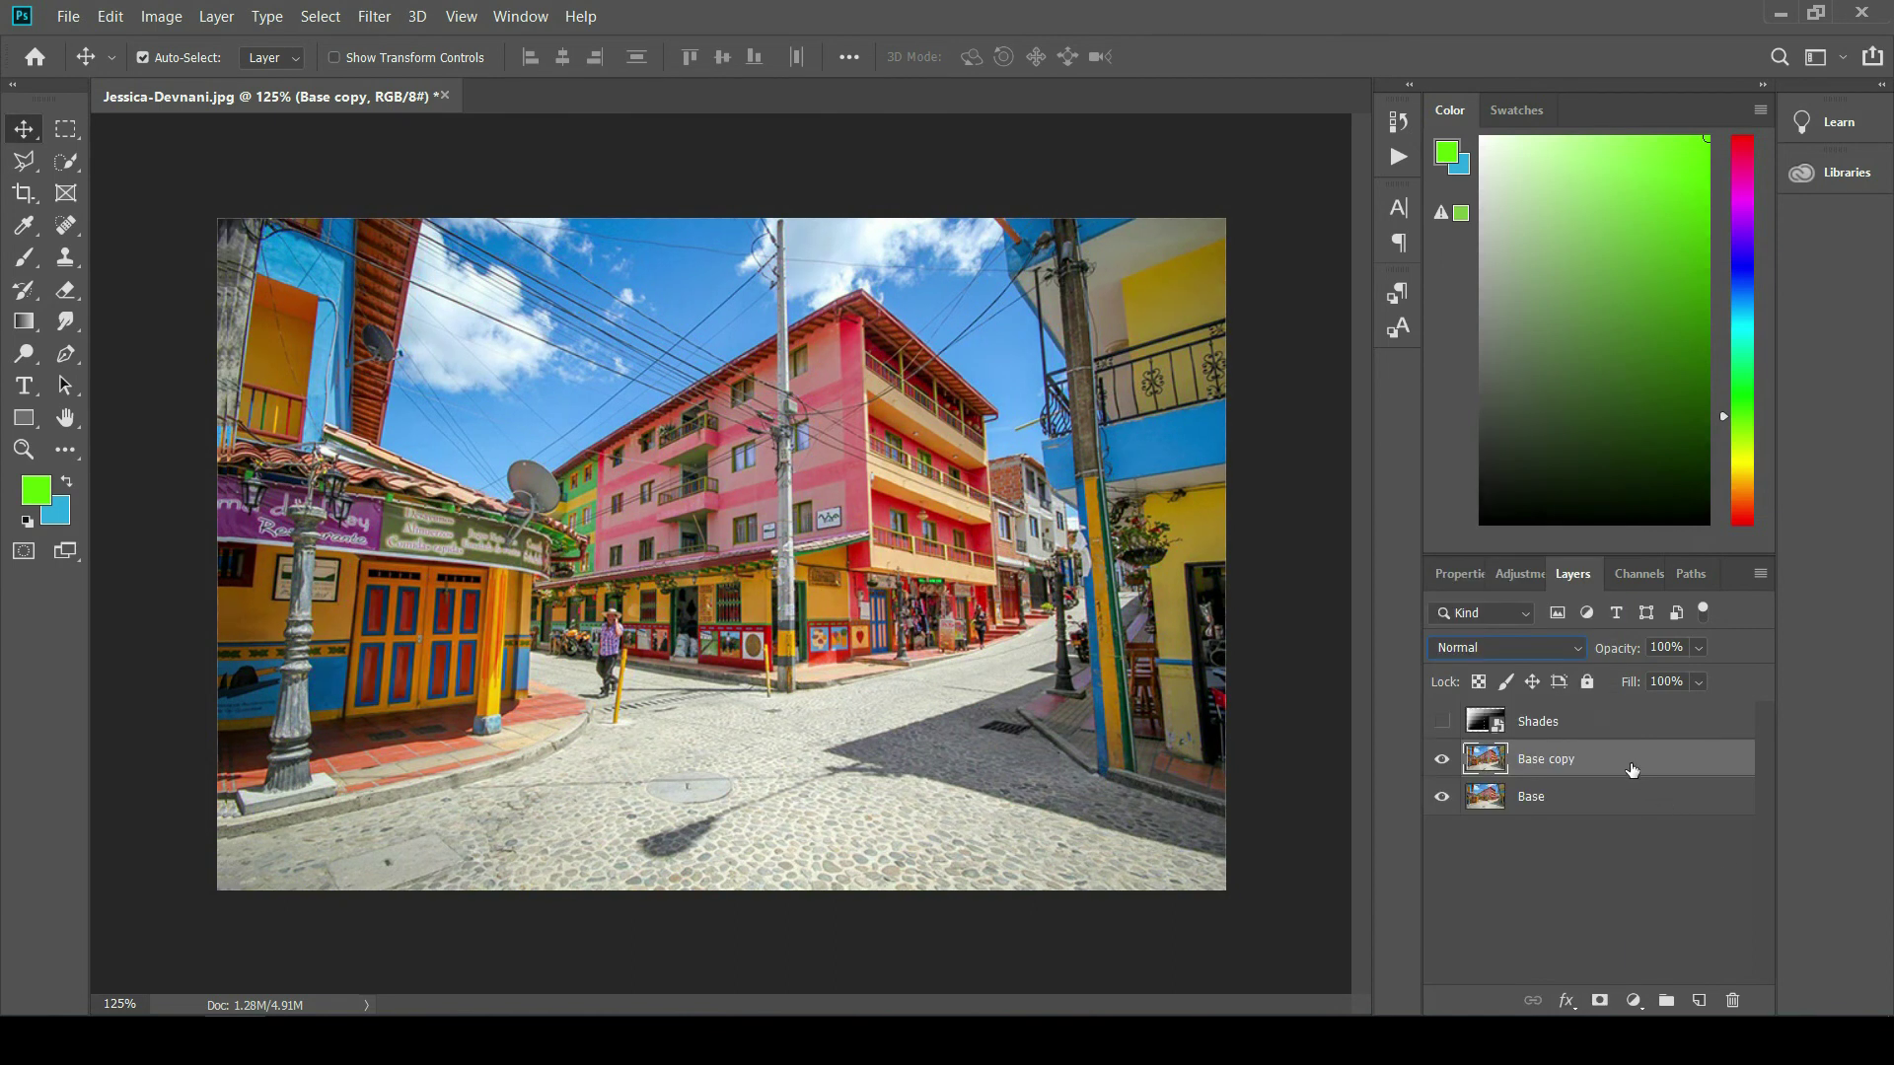
click(1634, 1000)
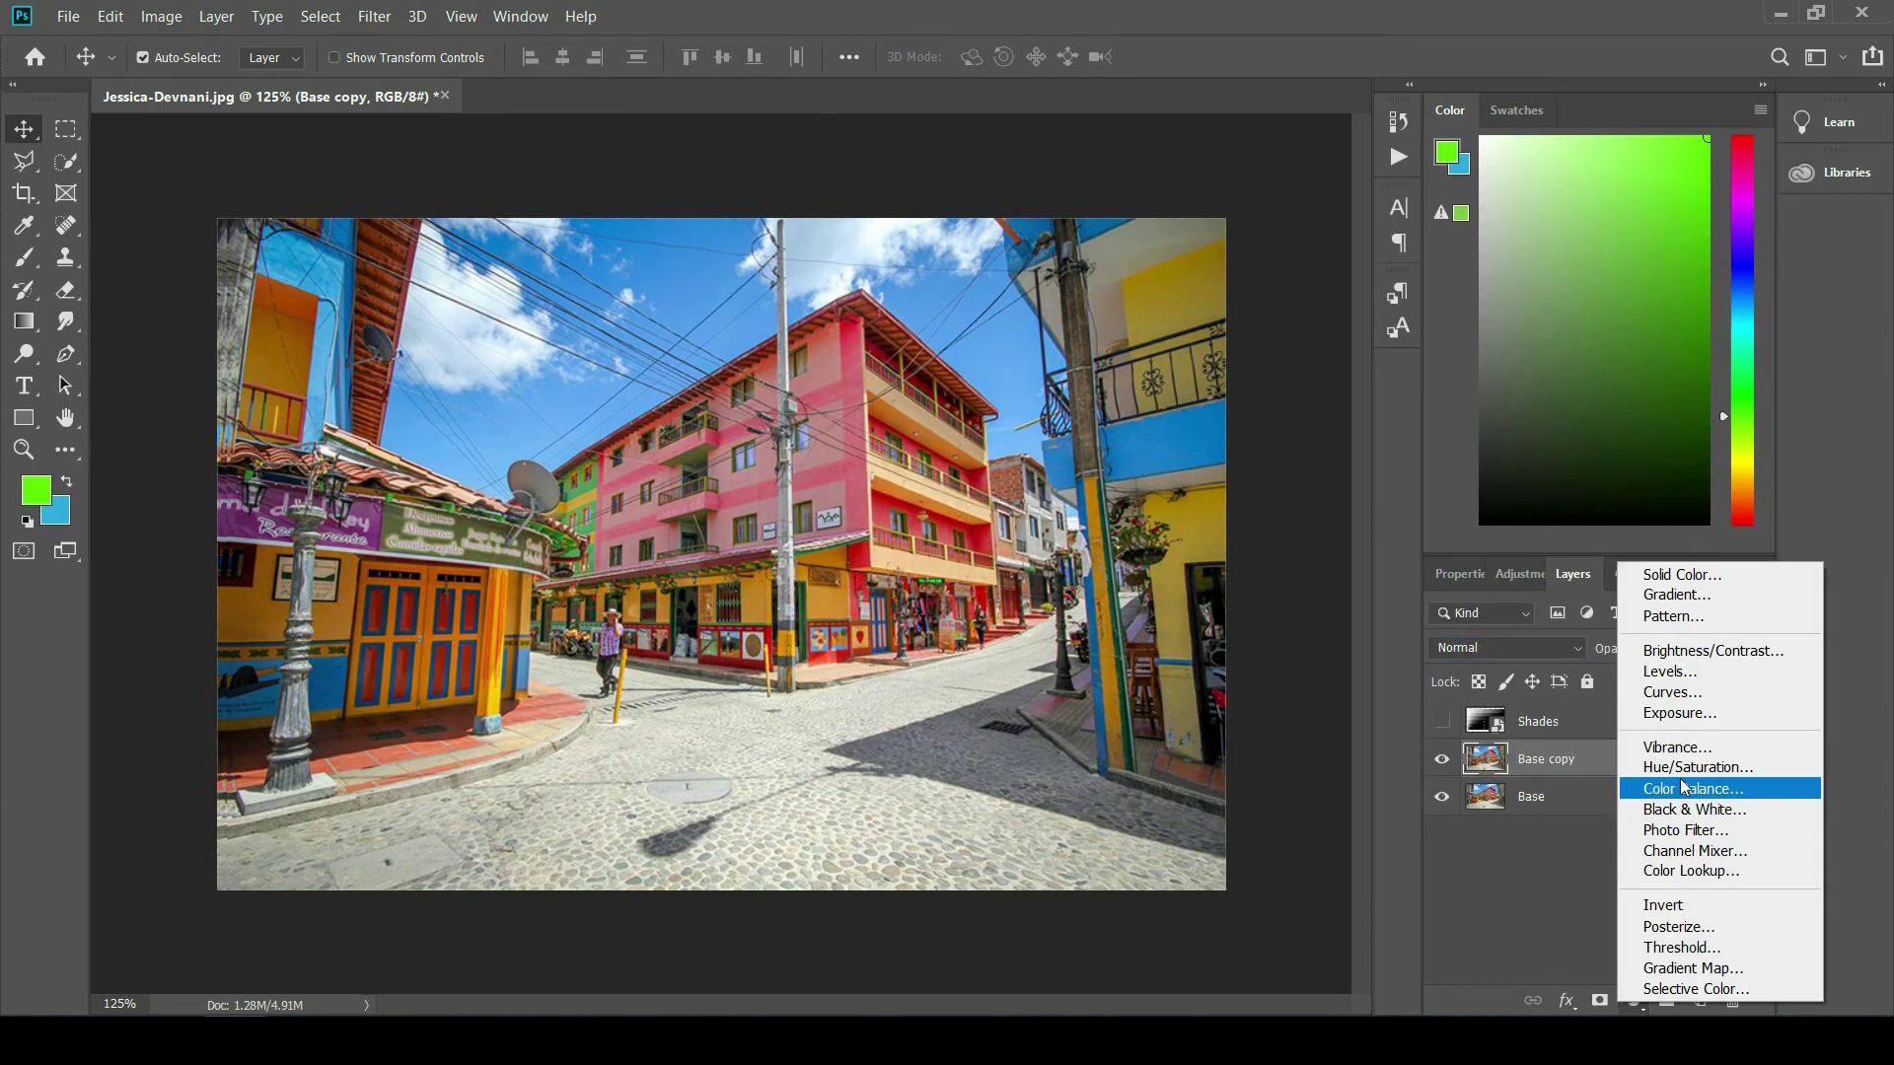
click(1694, 810)
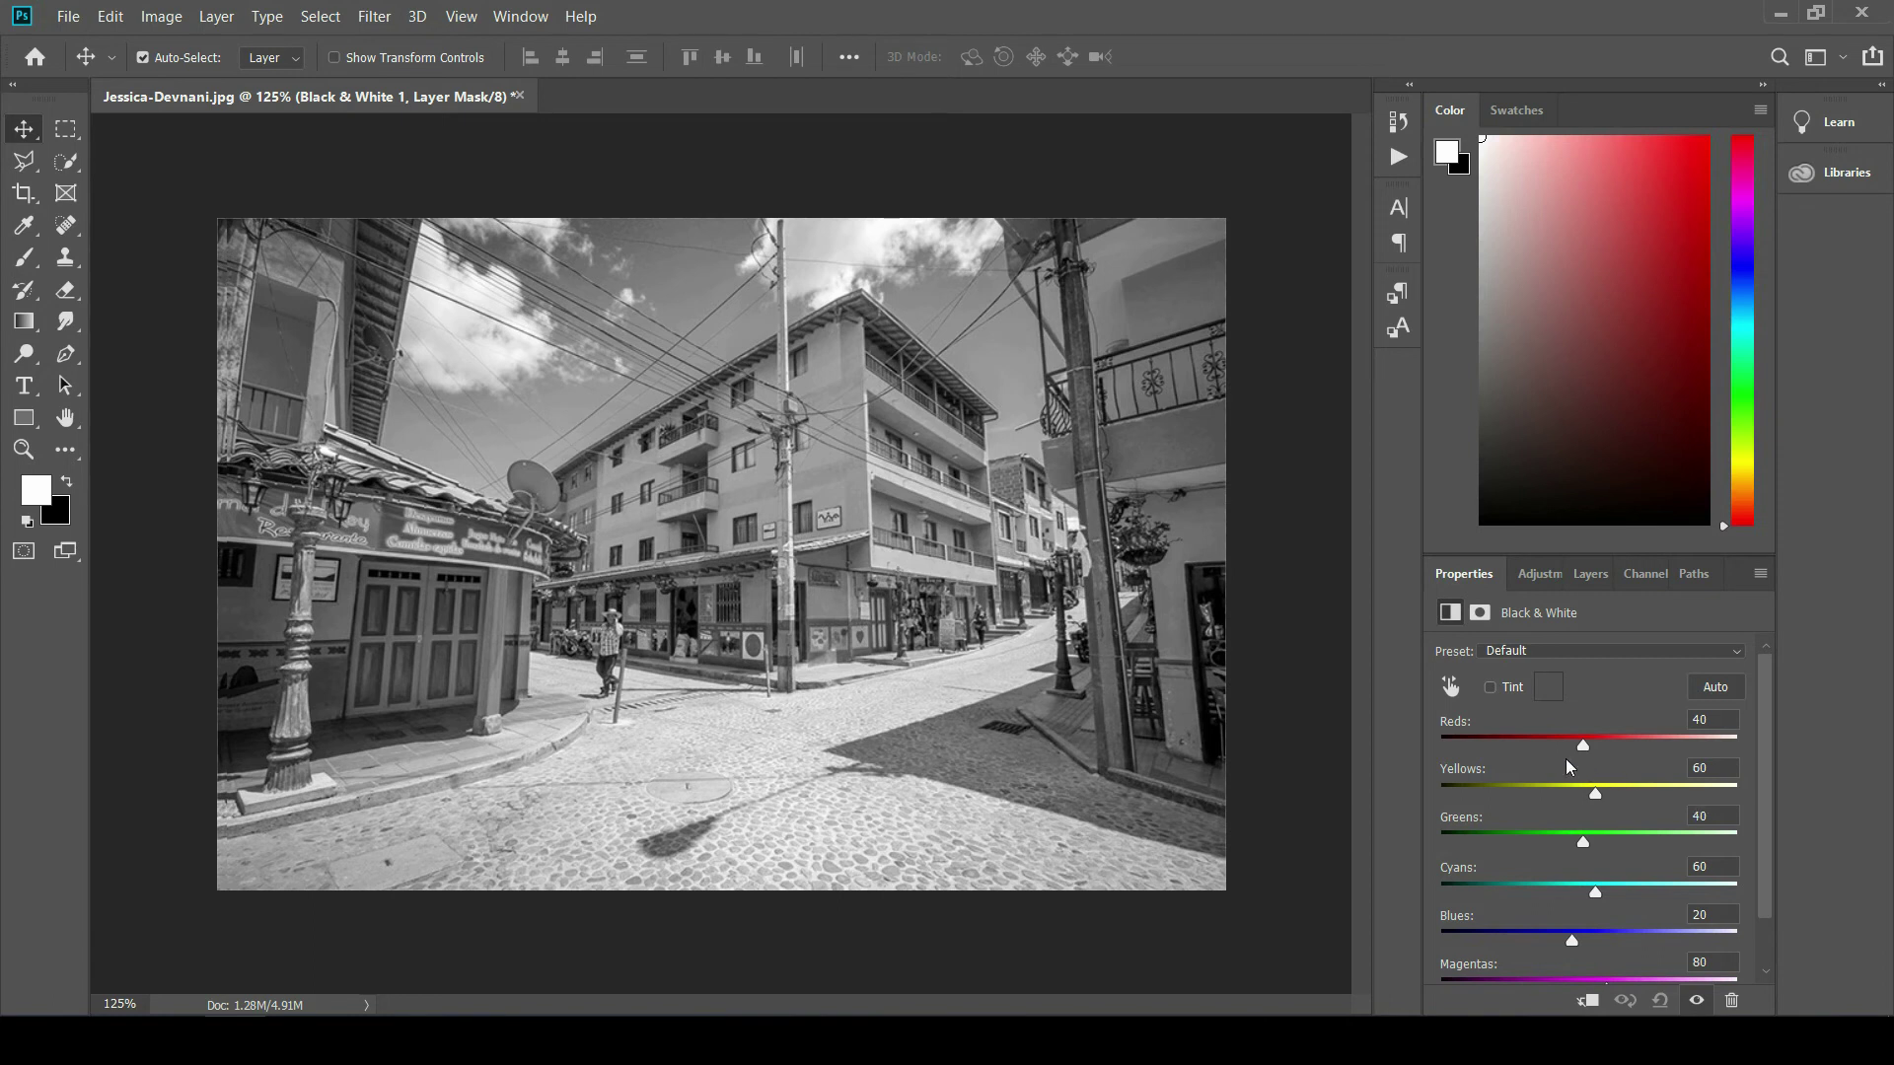
drag(1584, 748, 1564, 916)
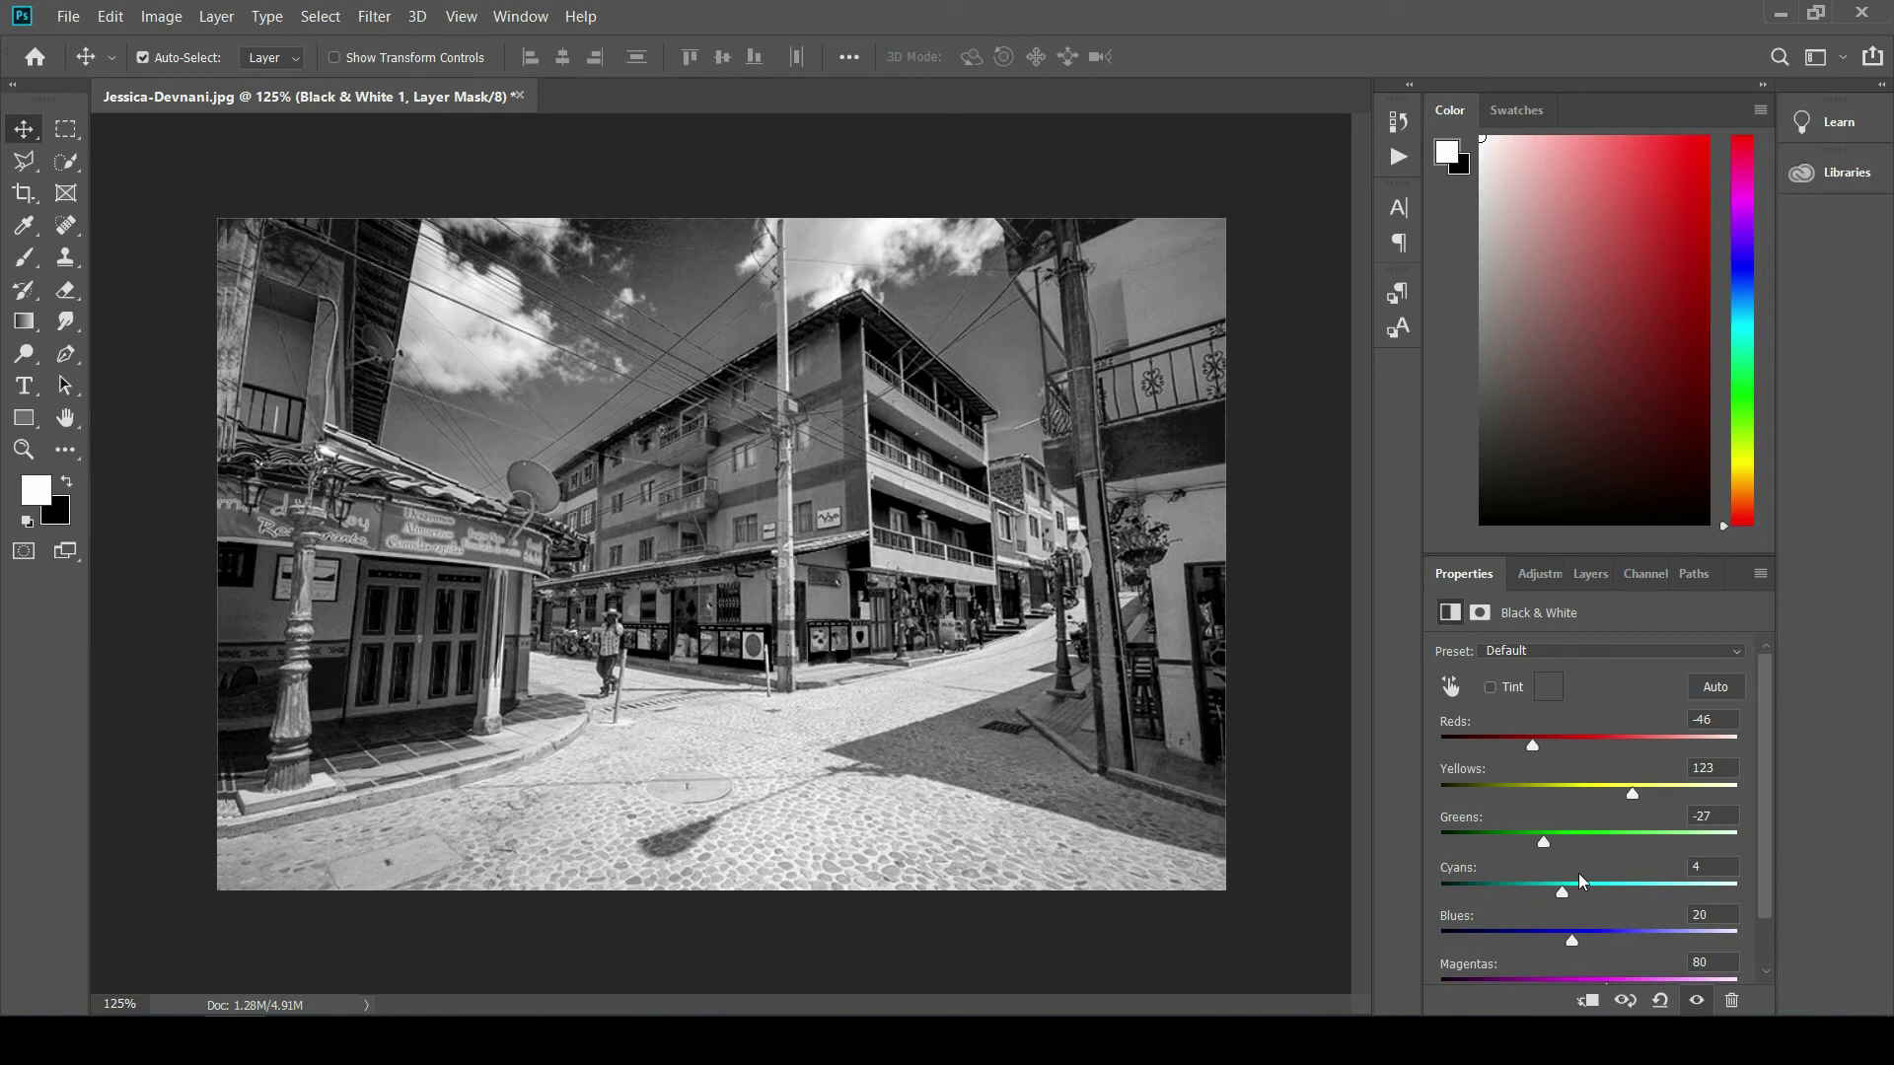
click(1586, 578)
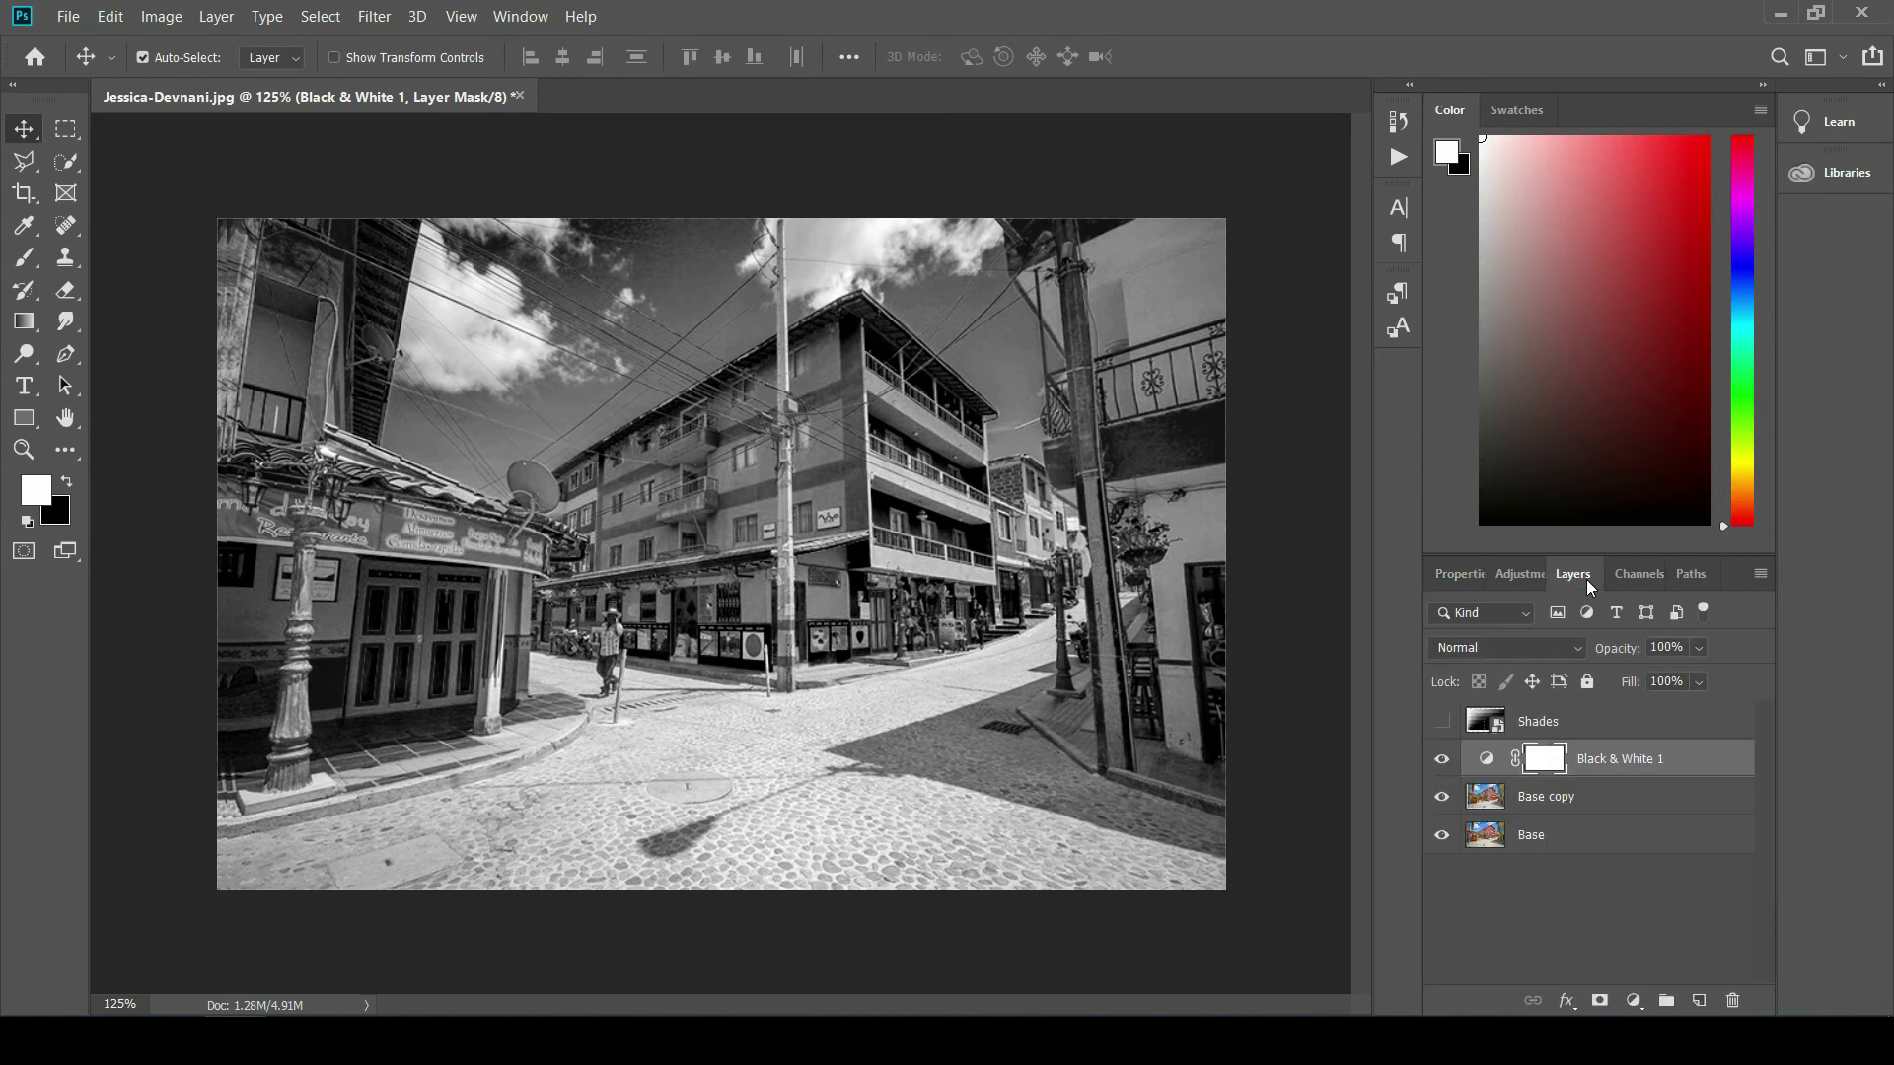
Step: Blend Black & White 1 as Luminosity, adjust its Reds and pull Greens to -129
click(1490, 647)
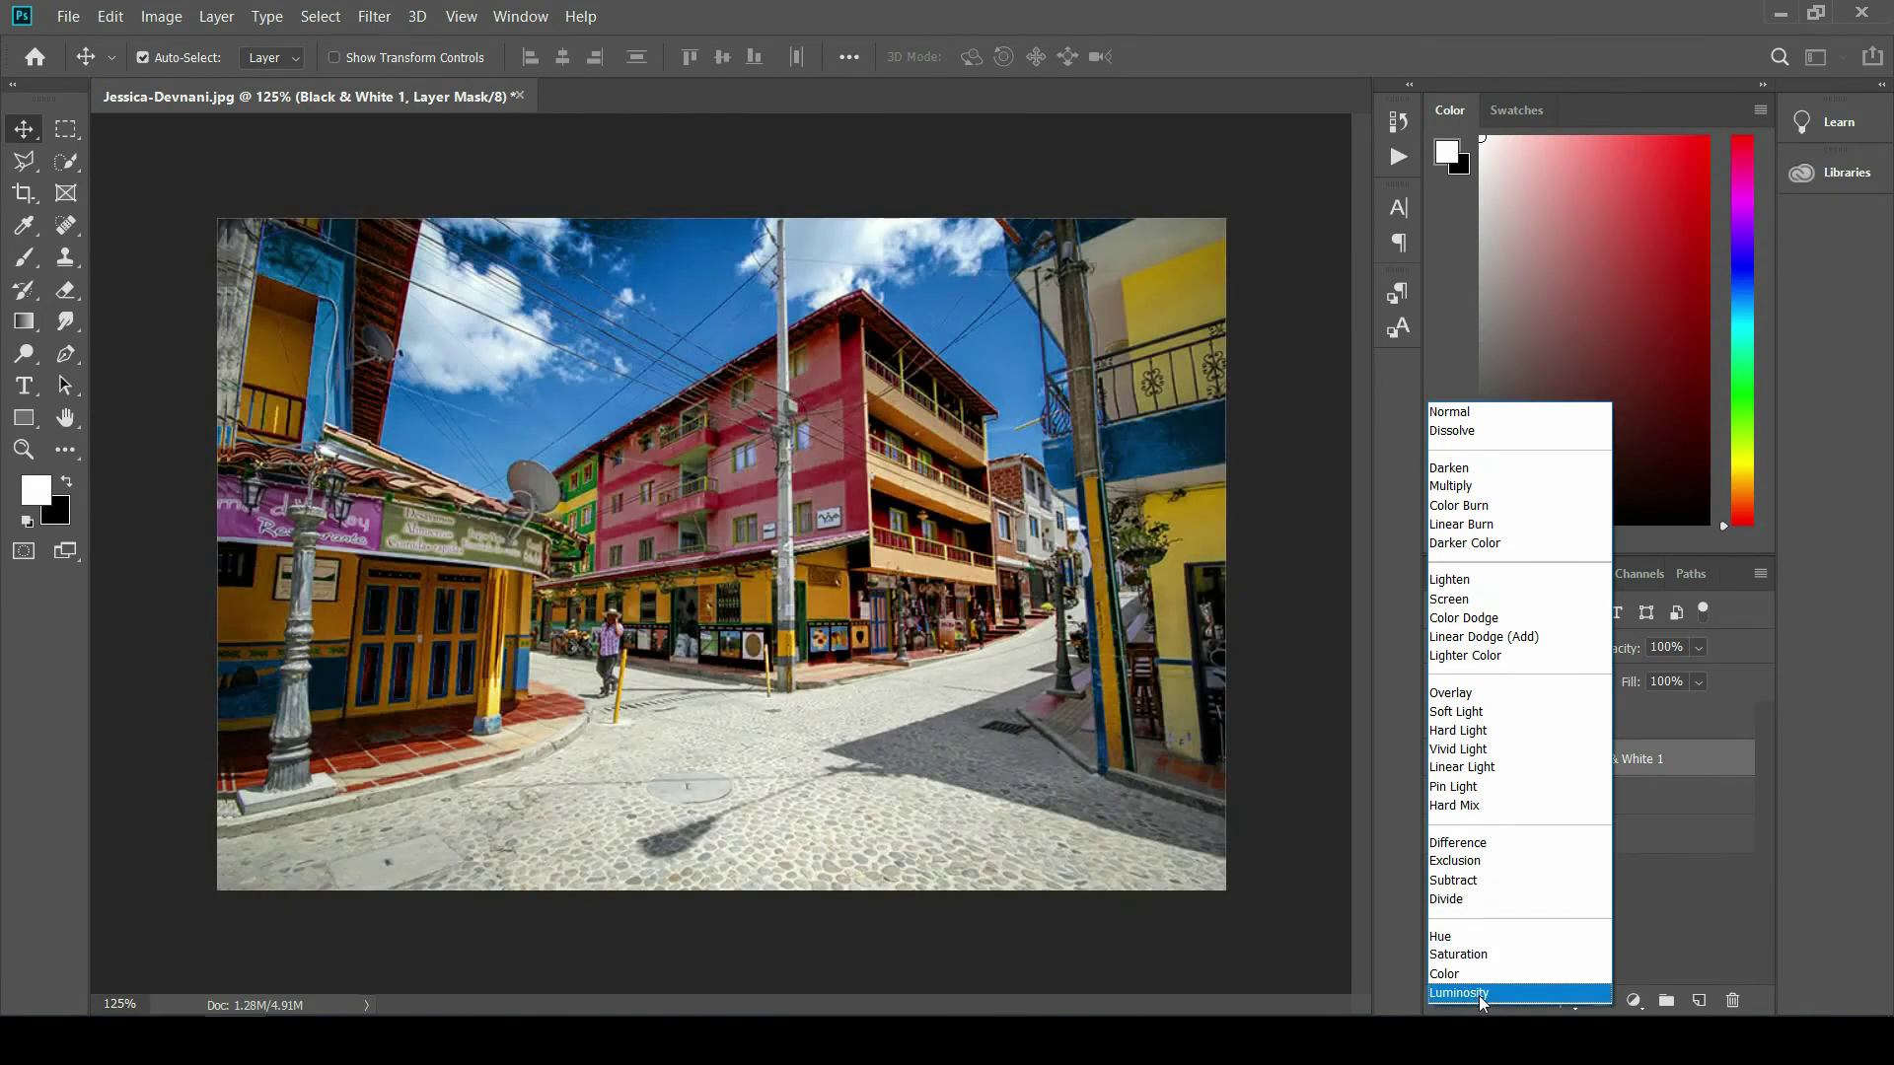
click(1479, 995)
click(1464, 574)
drag(1527, 748, 1654, 804)
drag(1545, 850, 1616, 892)
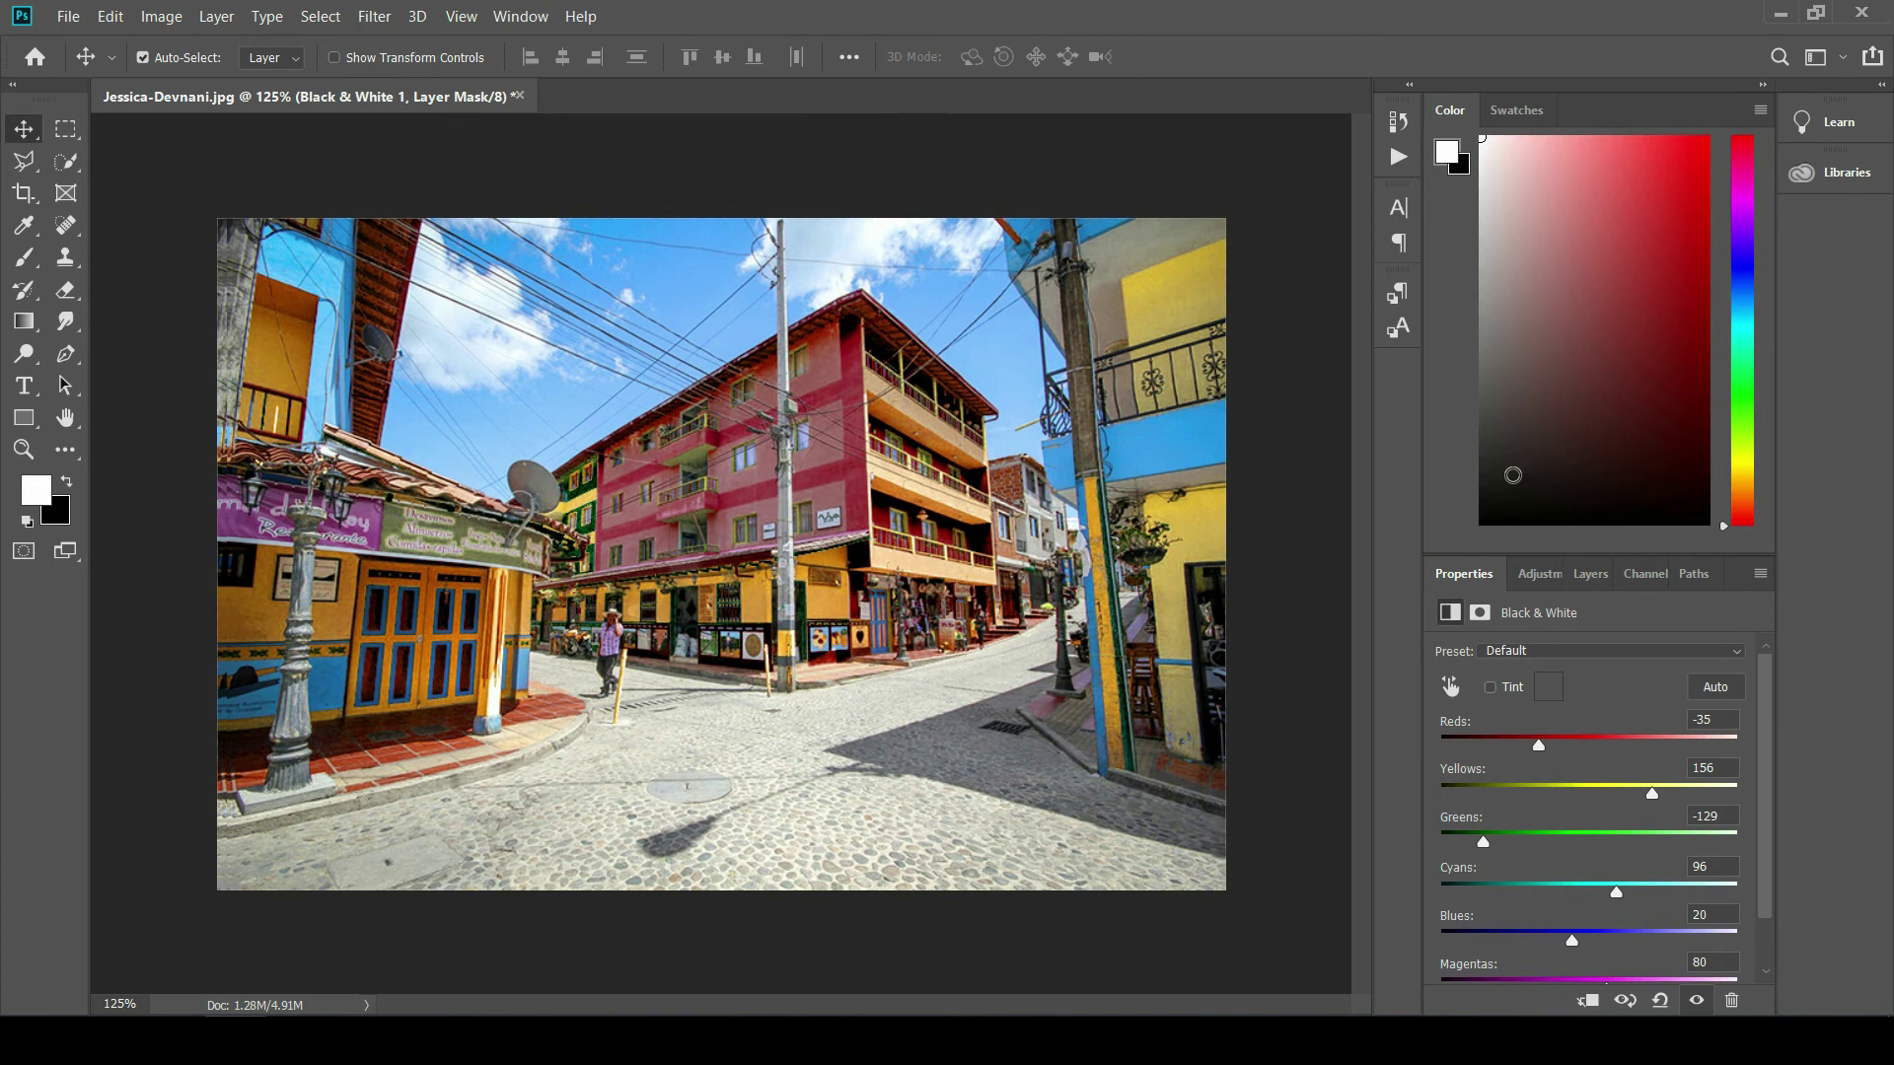
click(1590, 575)
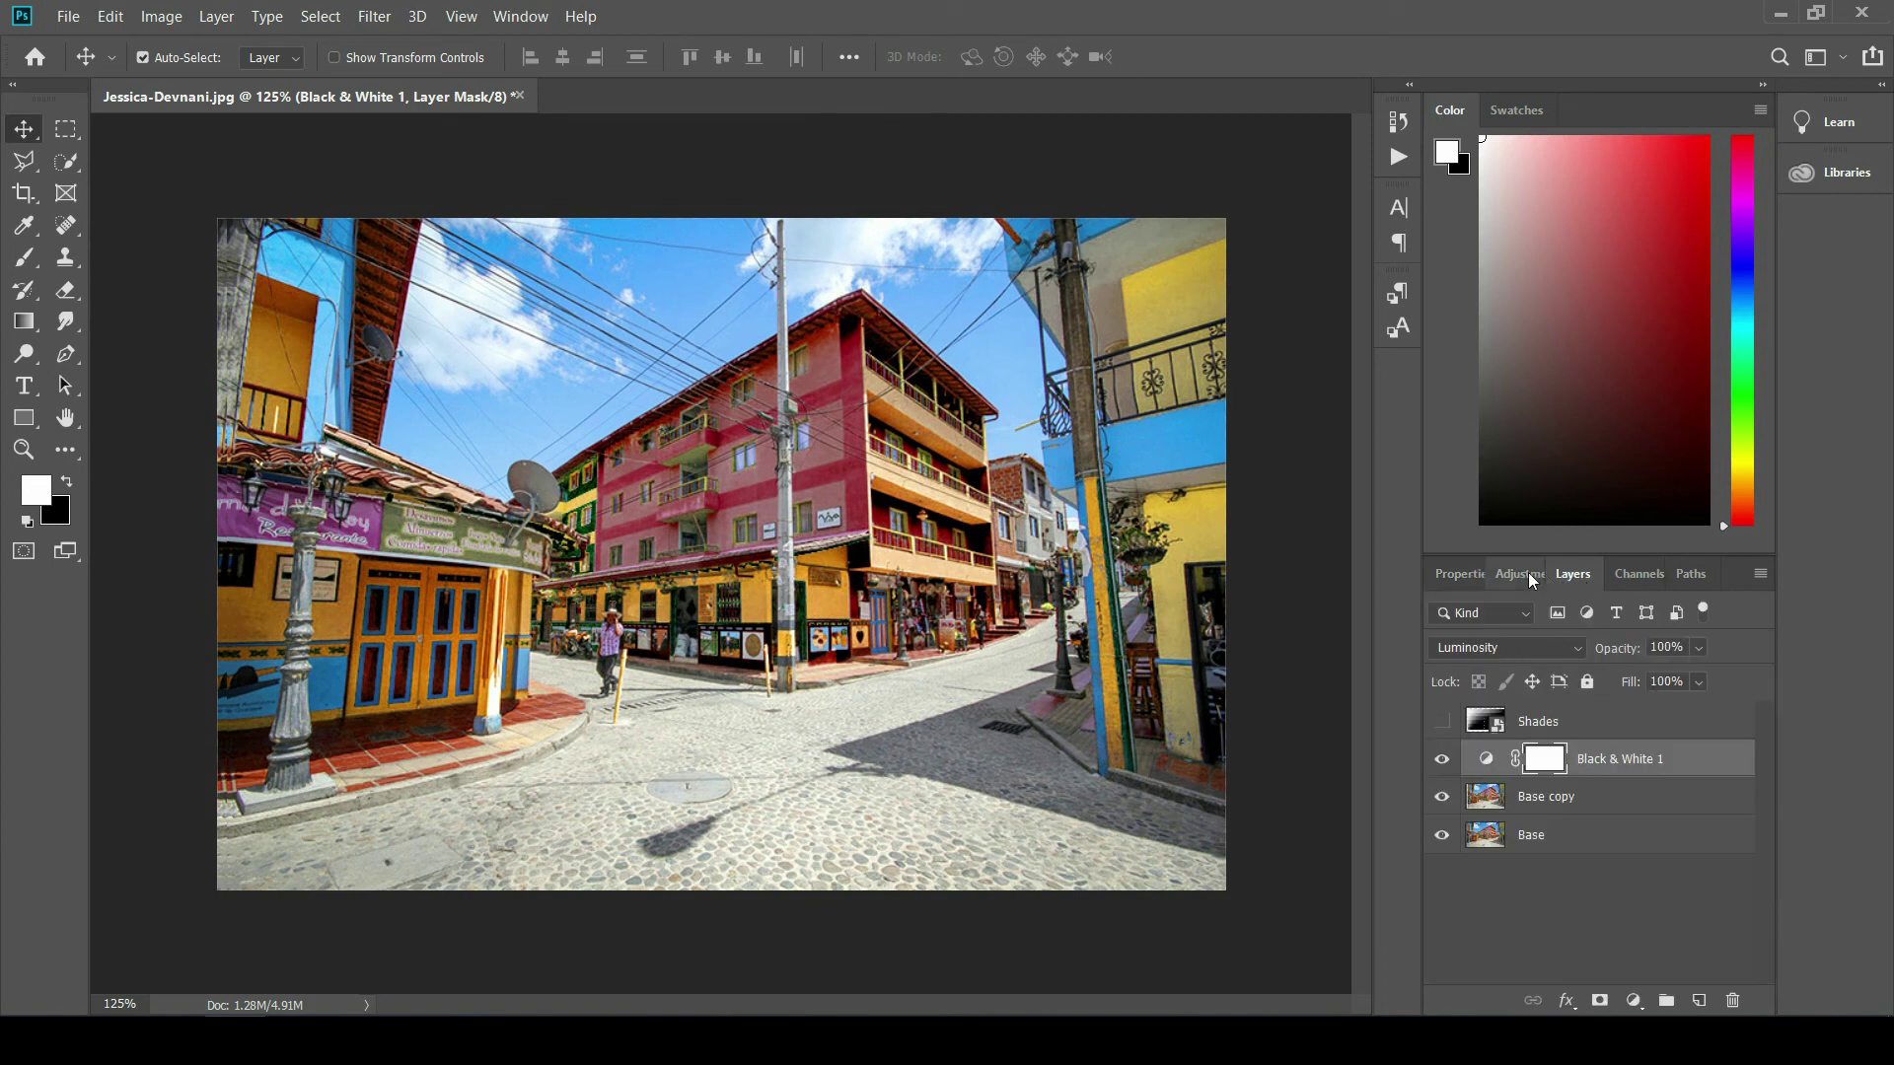
click(1519, 651)
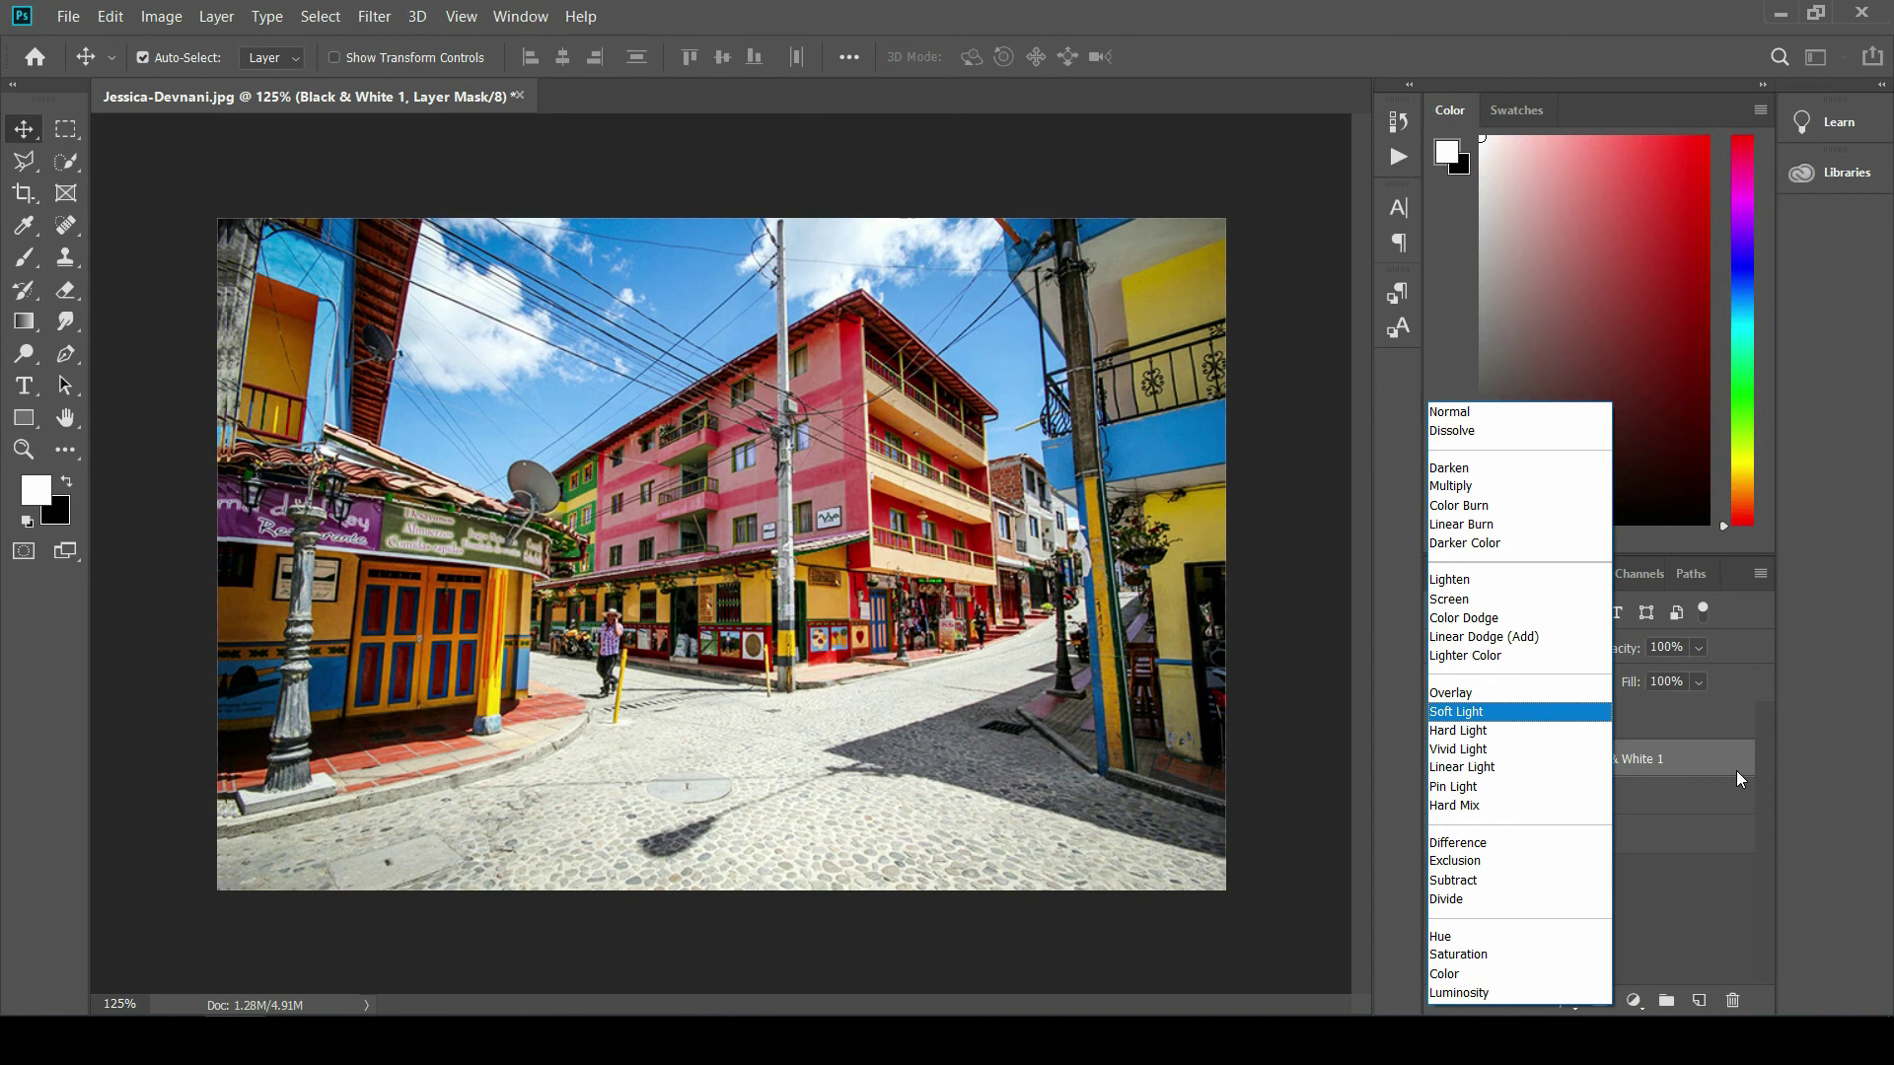
click(1717, 868)
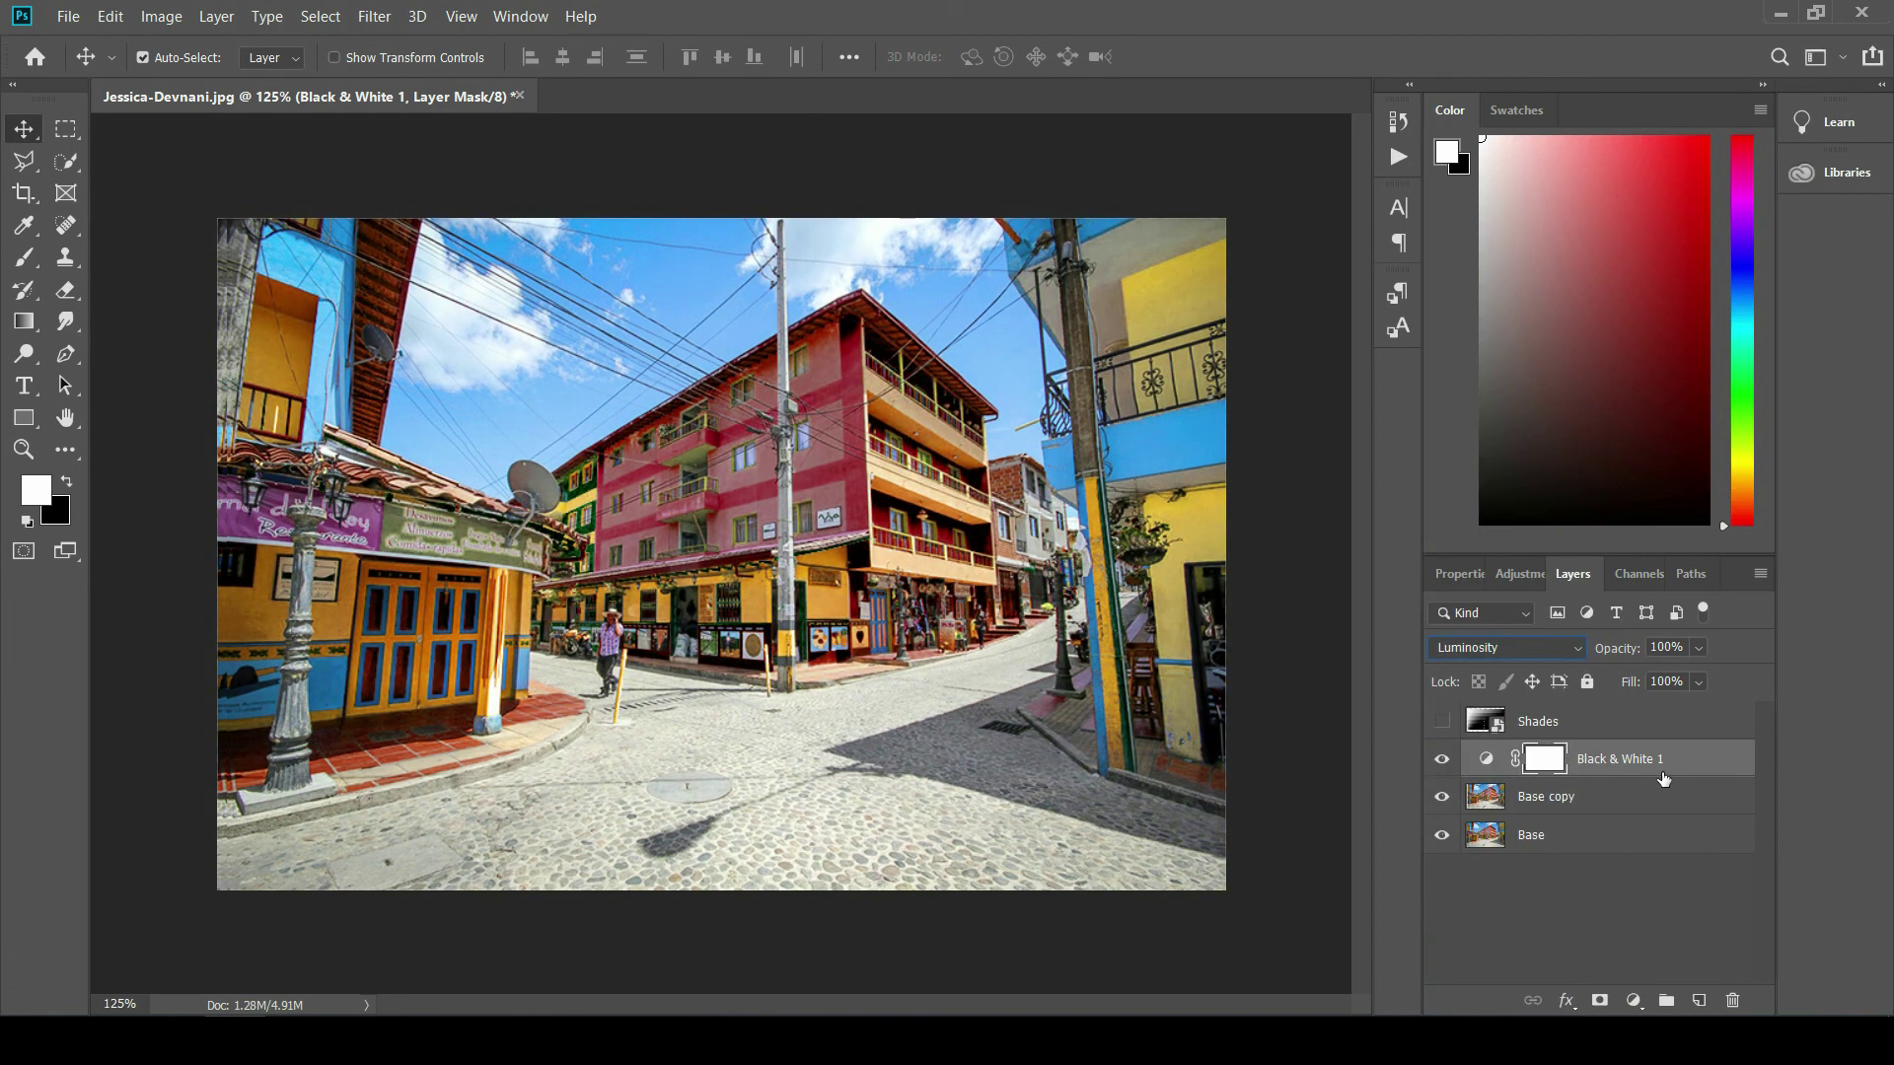
Step: Revert to the single Base layer and open its Layer Style presets
key(ctrl+2)
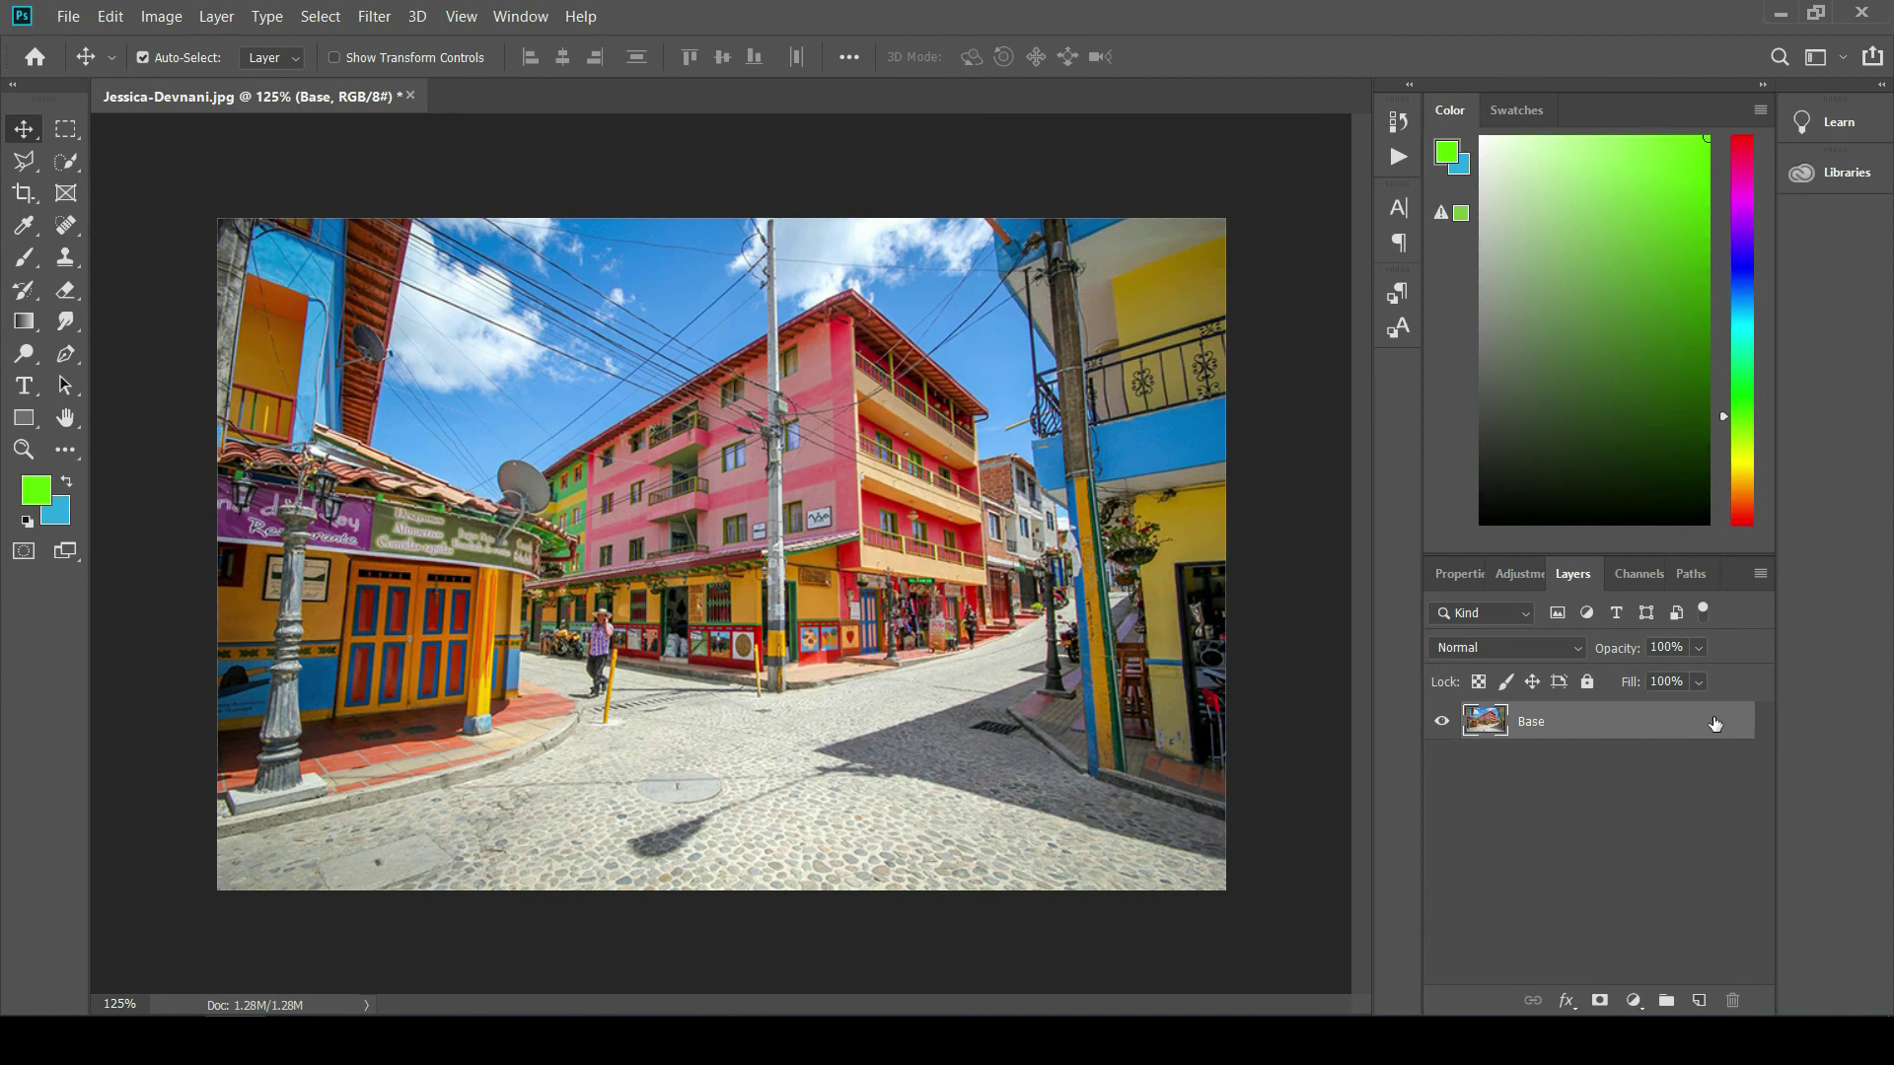
double_click(1722, 726)
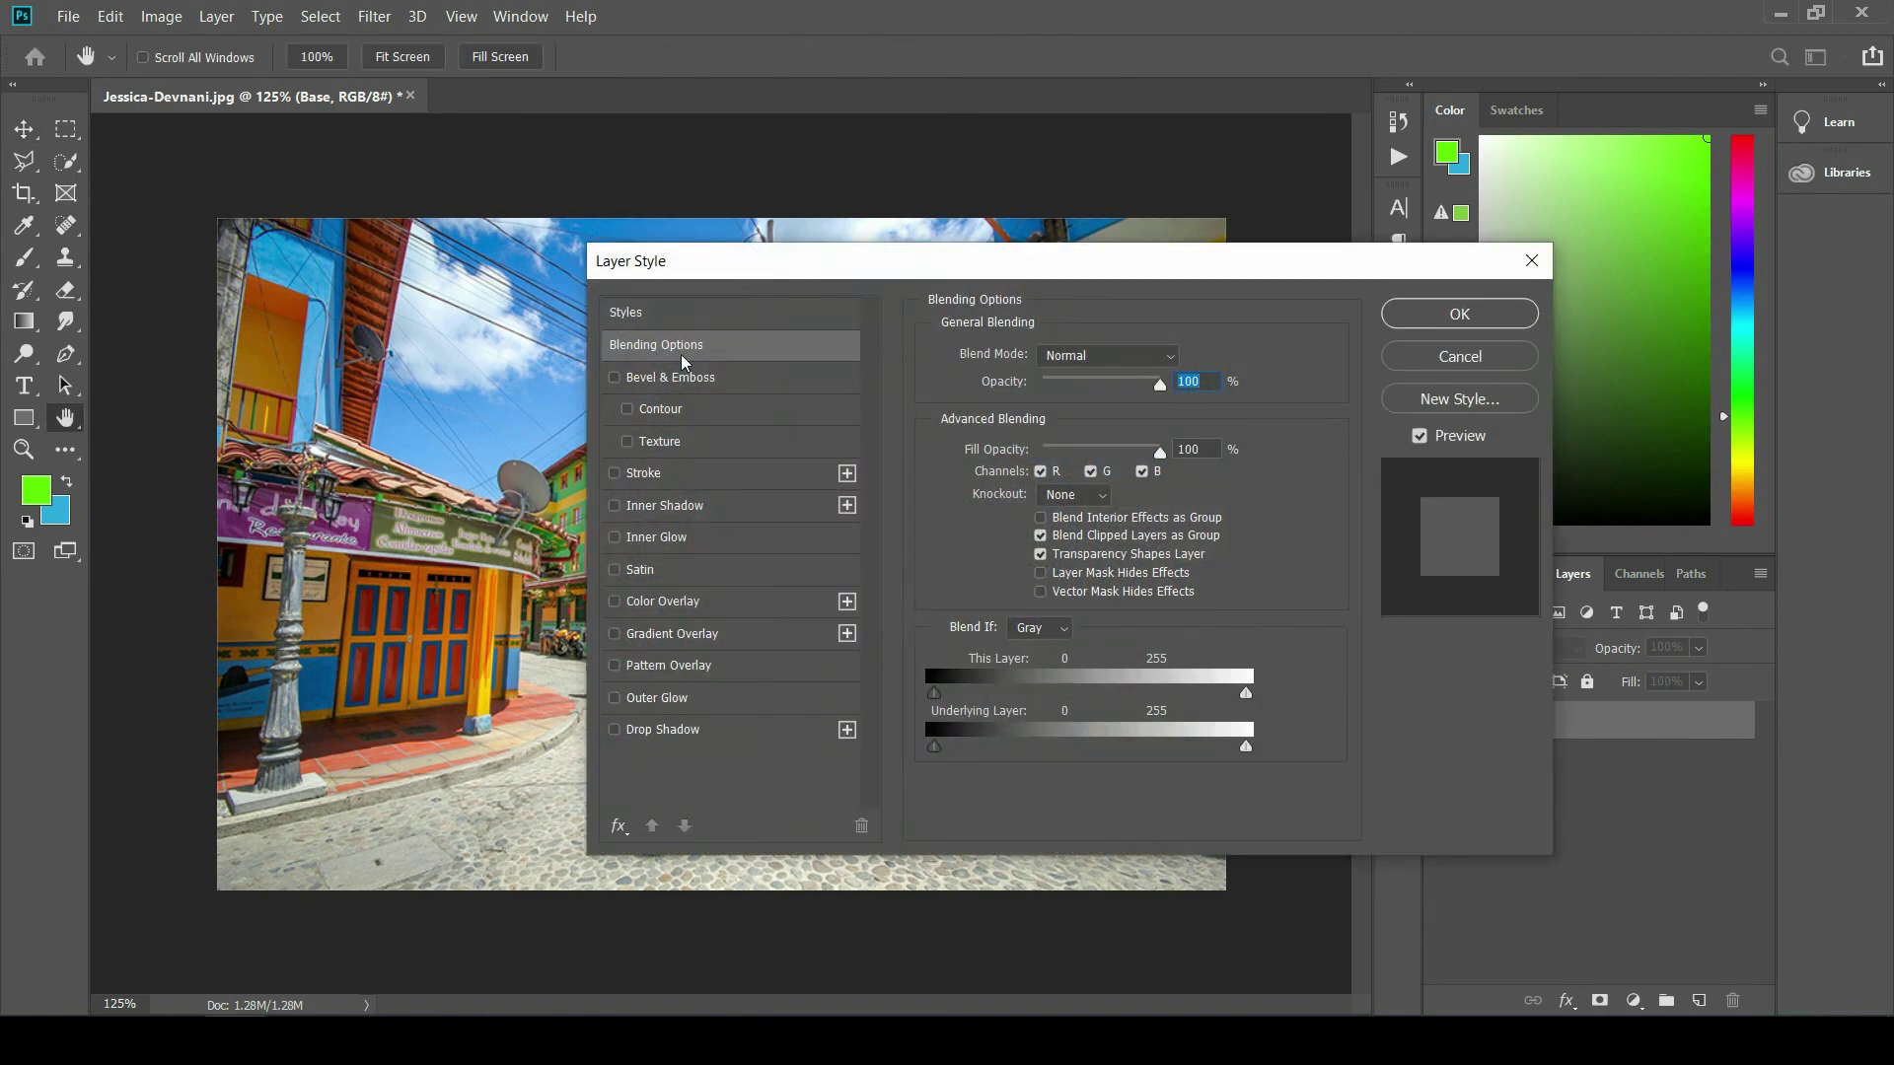
click(689, 313)
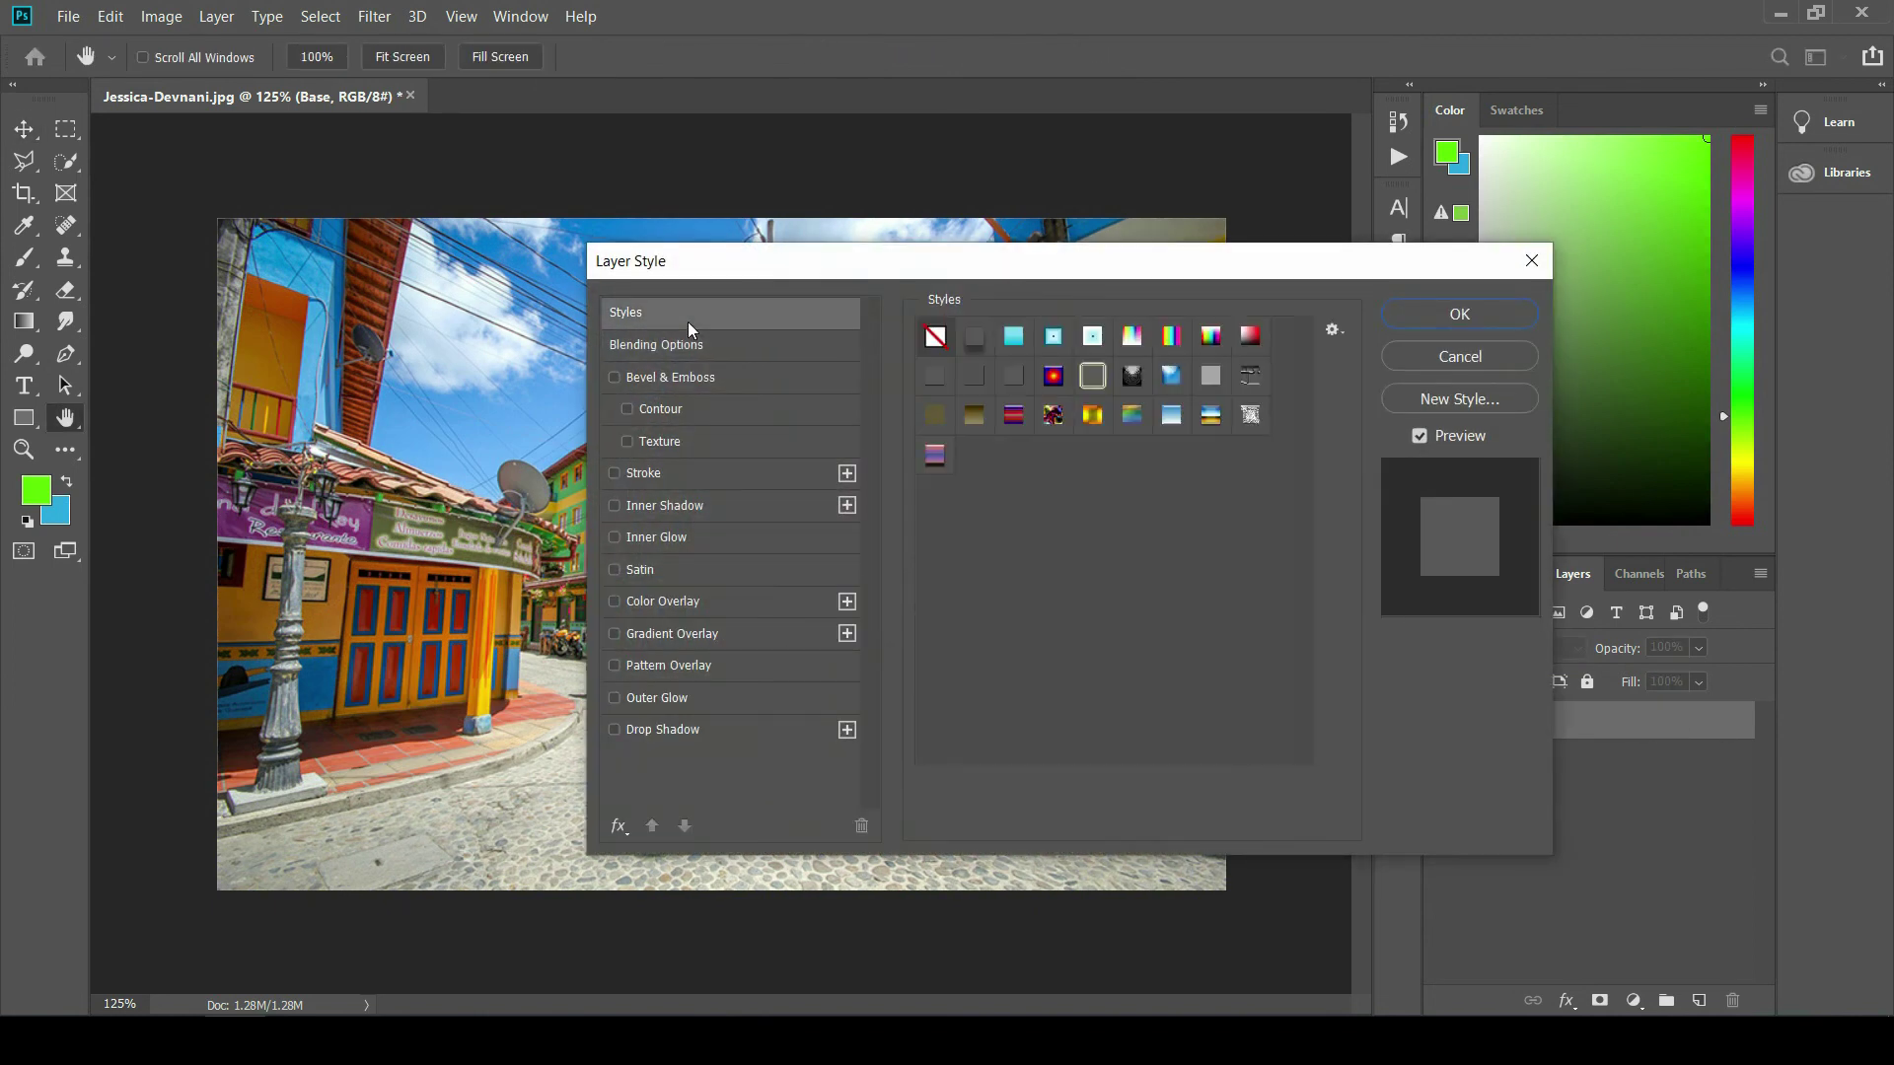
drag(1061, 280, 1264, 564)
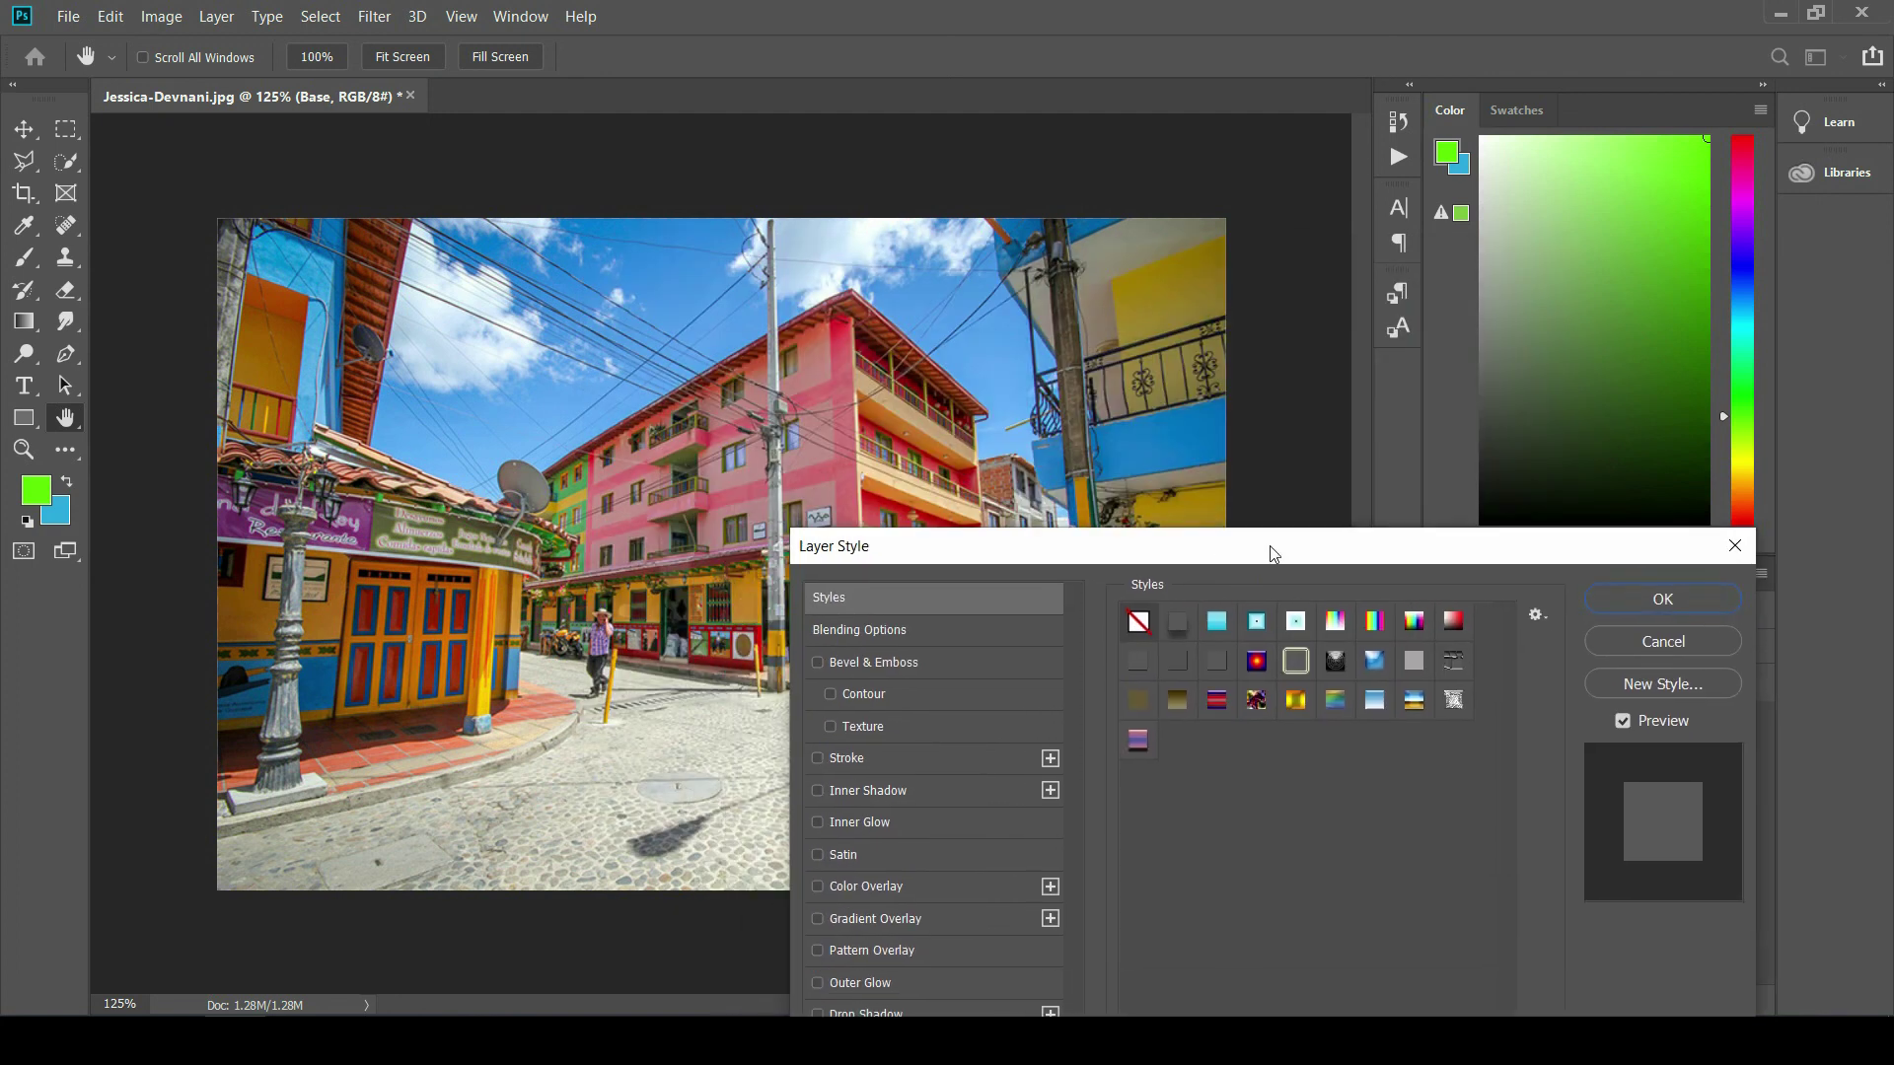
Step: Preview the cyan, framed-photo and rainbow gradient preset styles, then discard them
click(1224, 628)
click(1258, 623)
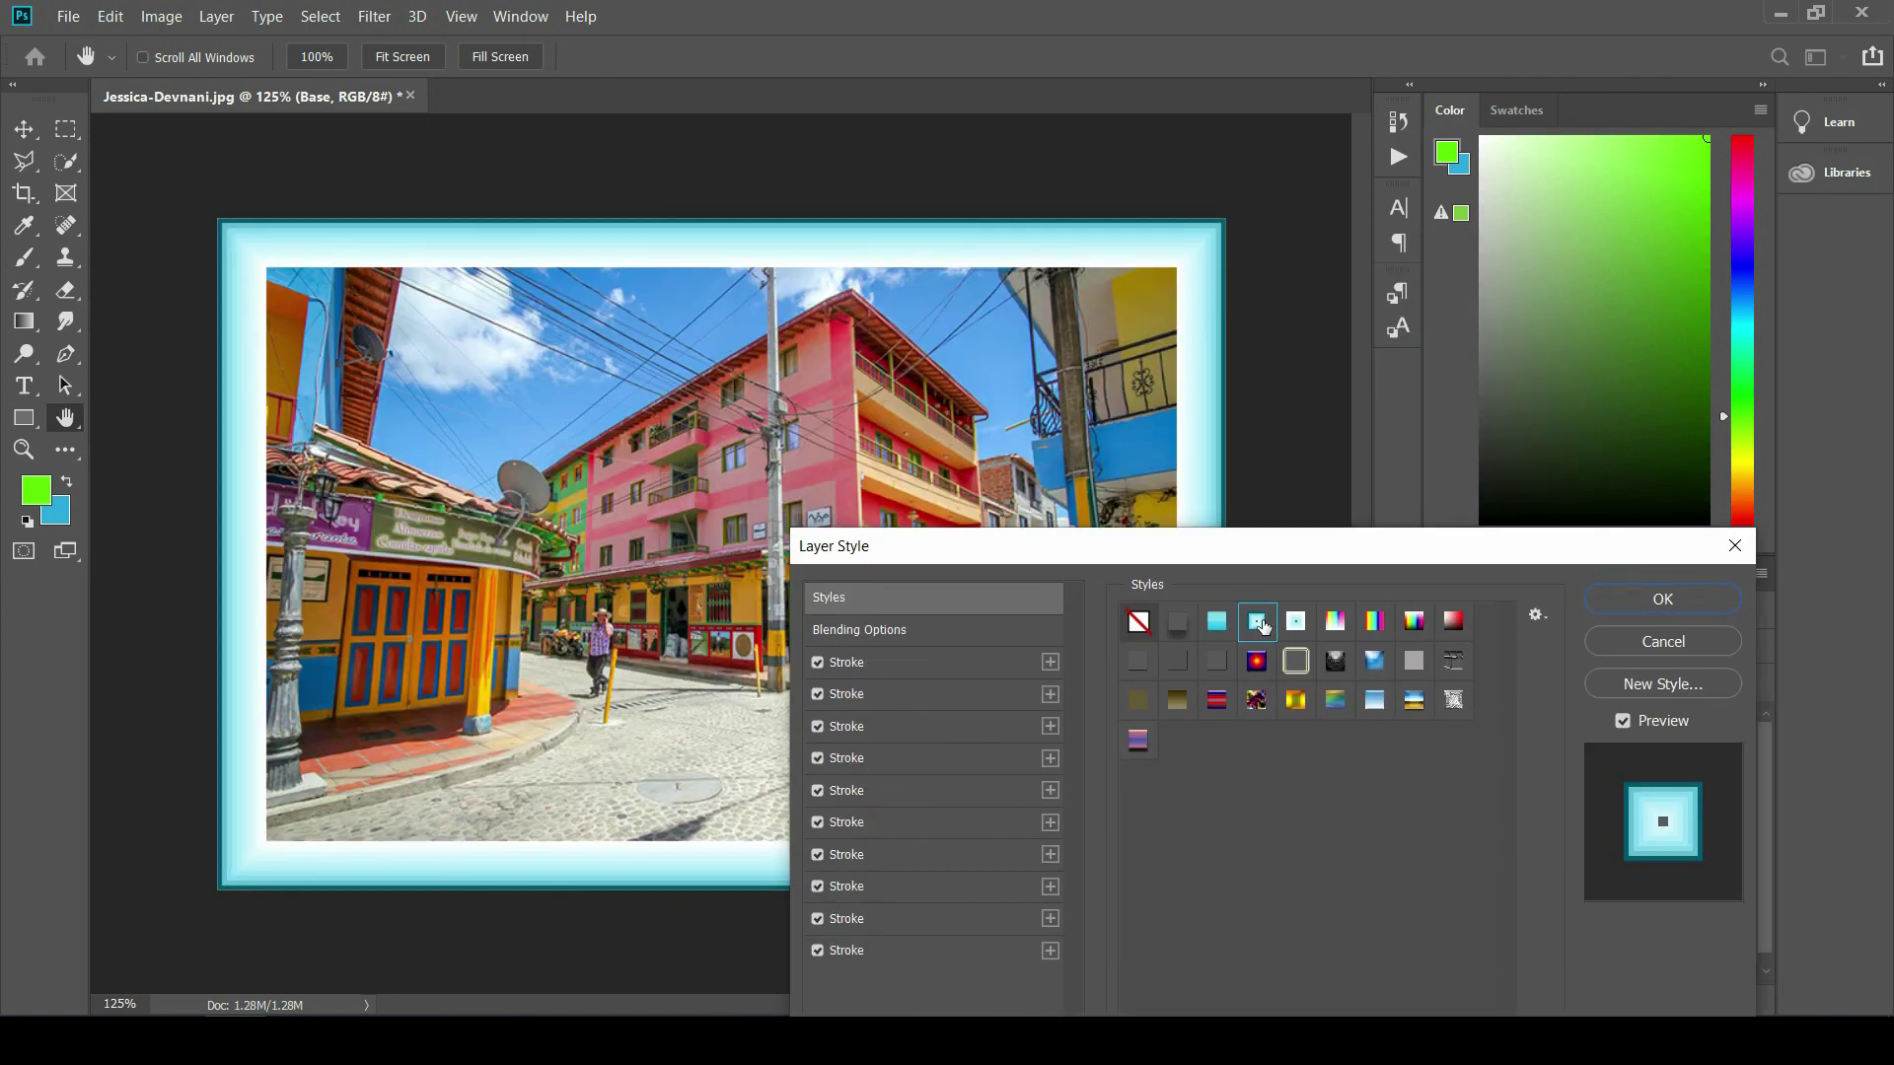
click(1295, 624)
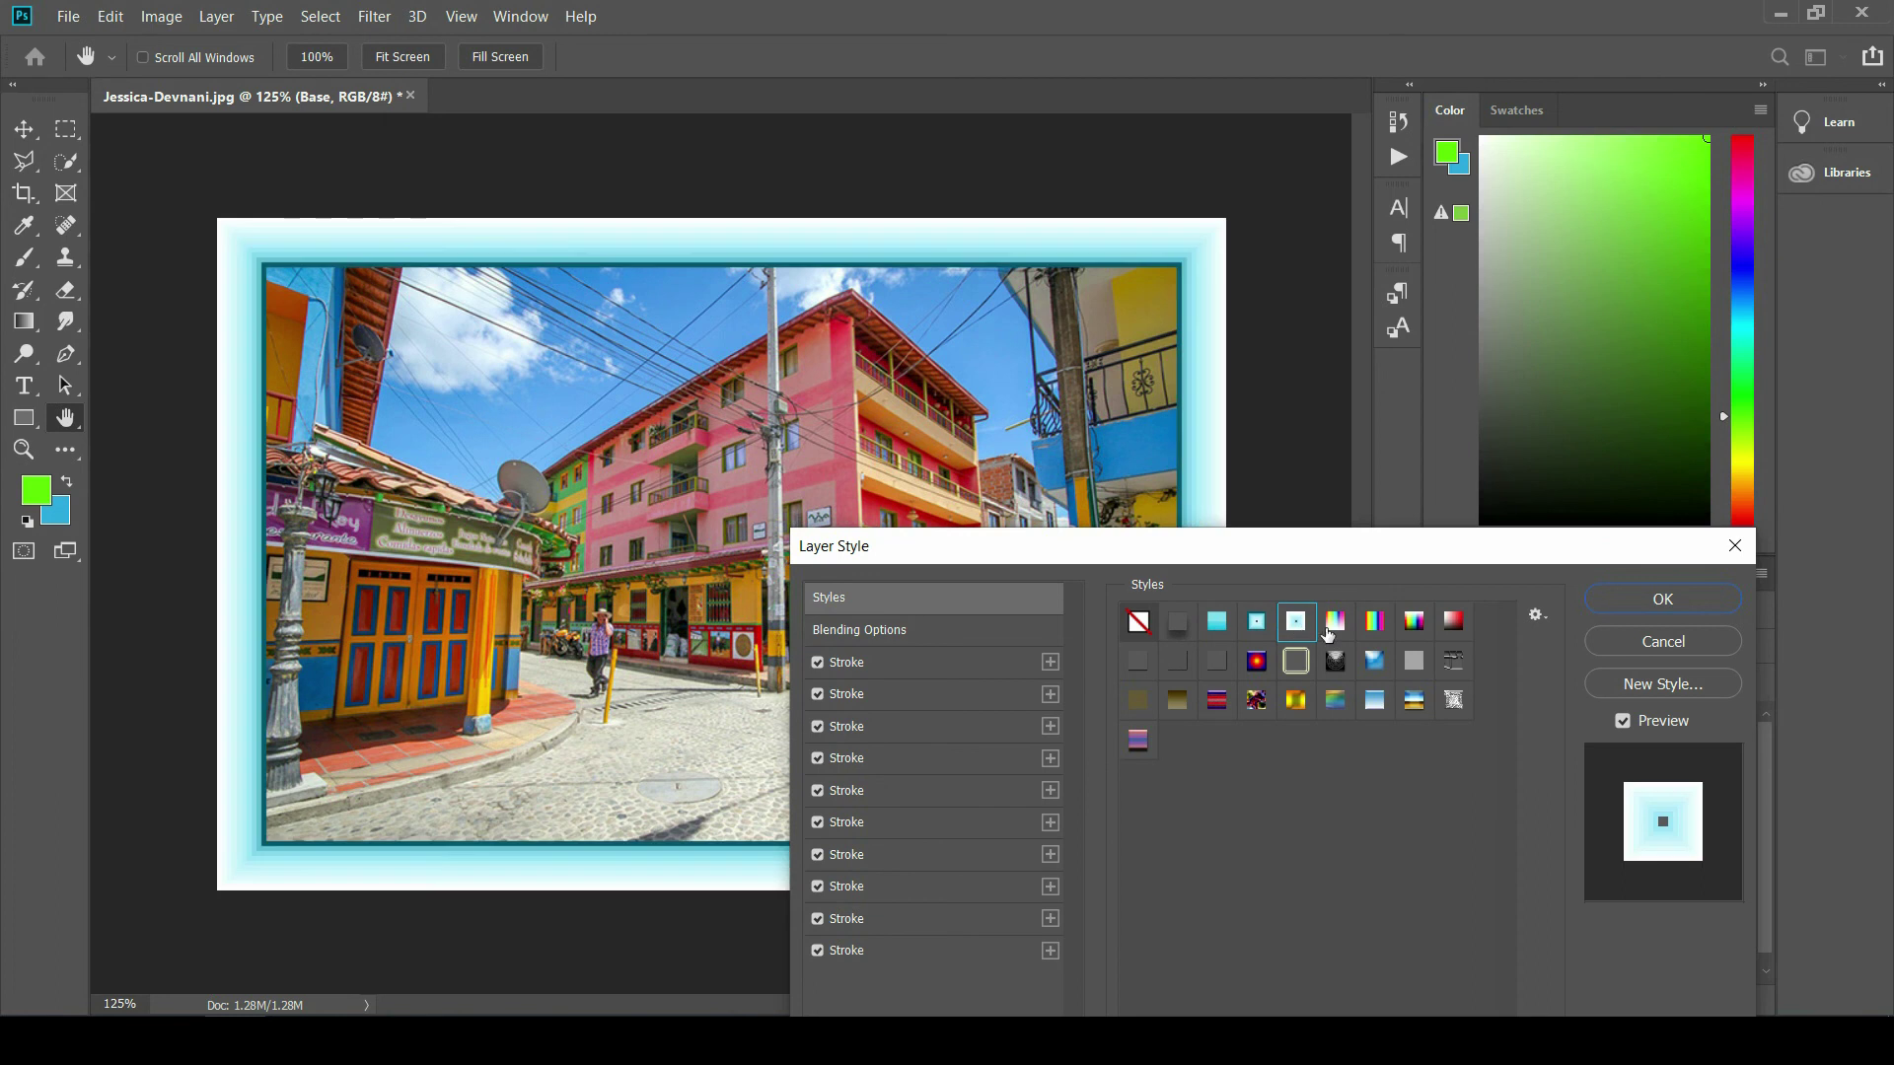
click(1346, 633)
click(1375, 623)
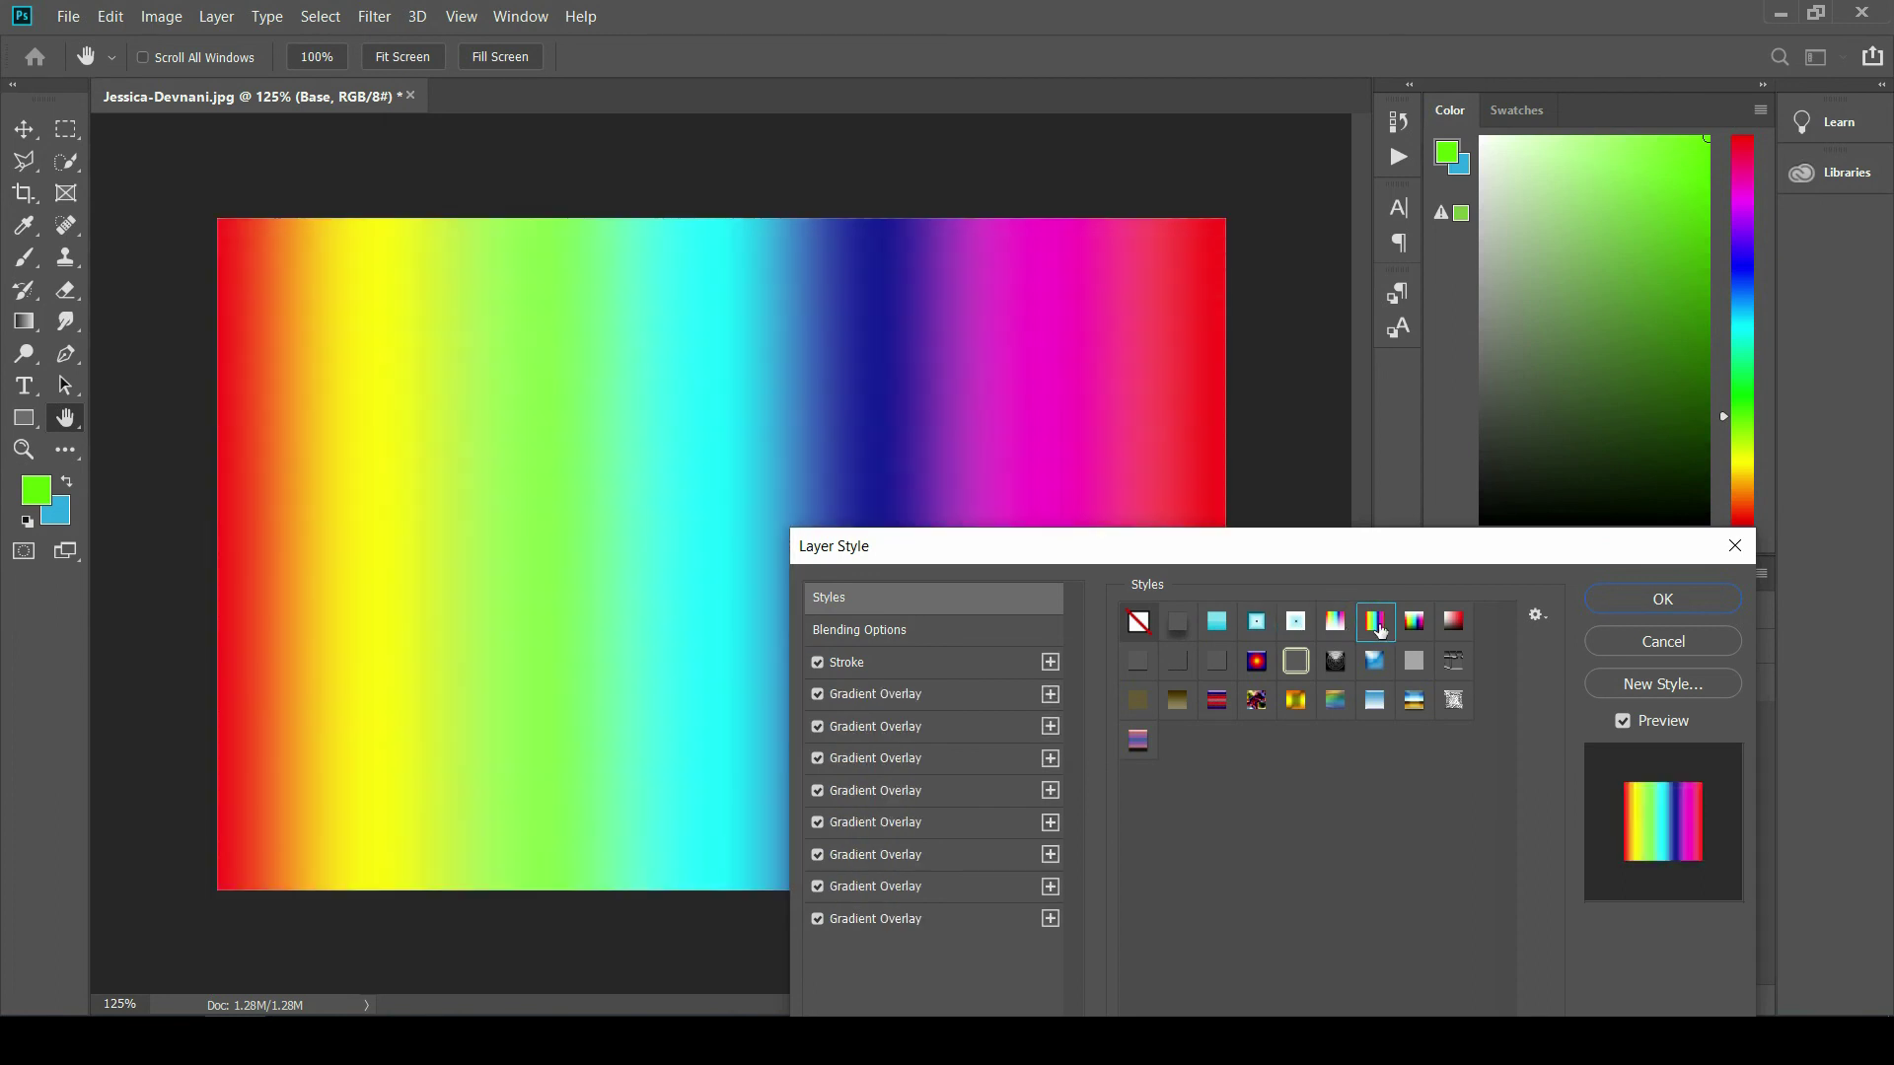
click(1258, 623)
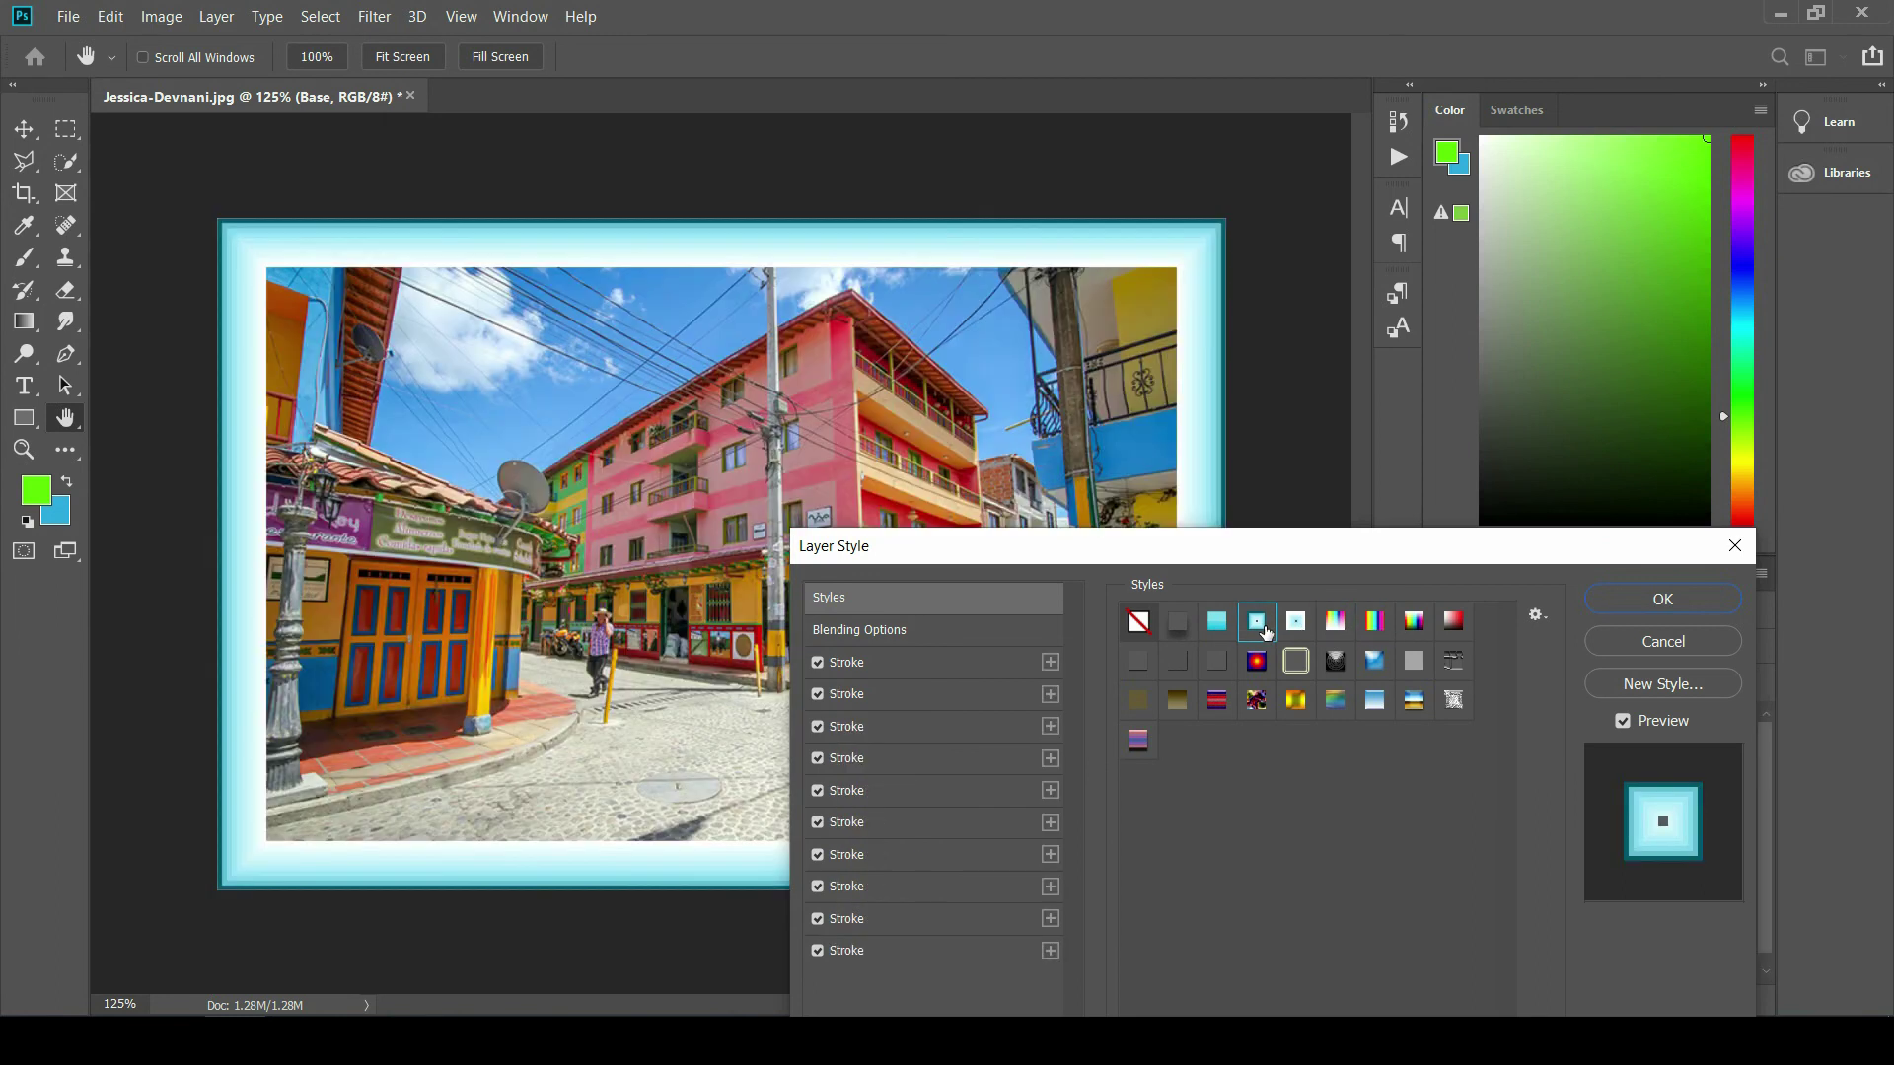
click(1663, 641)
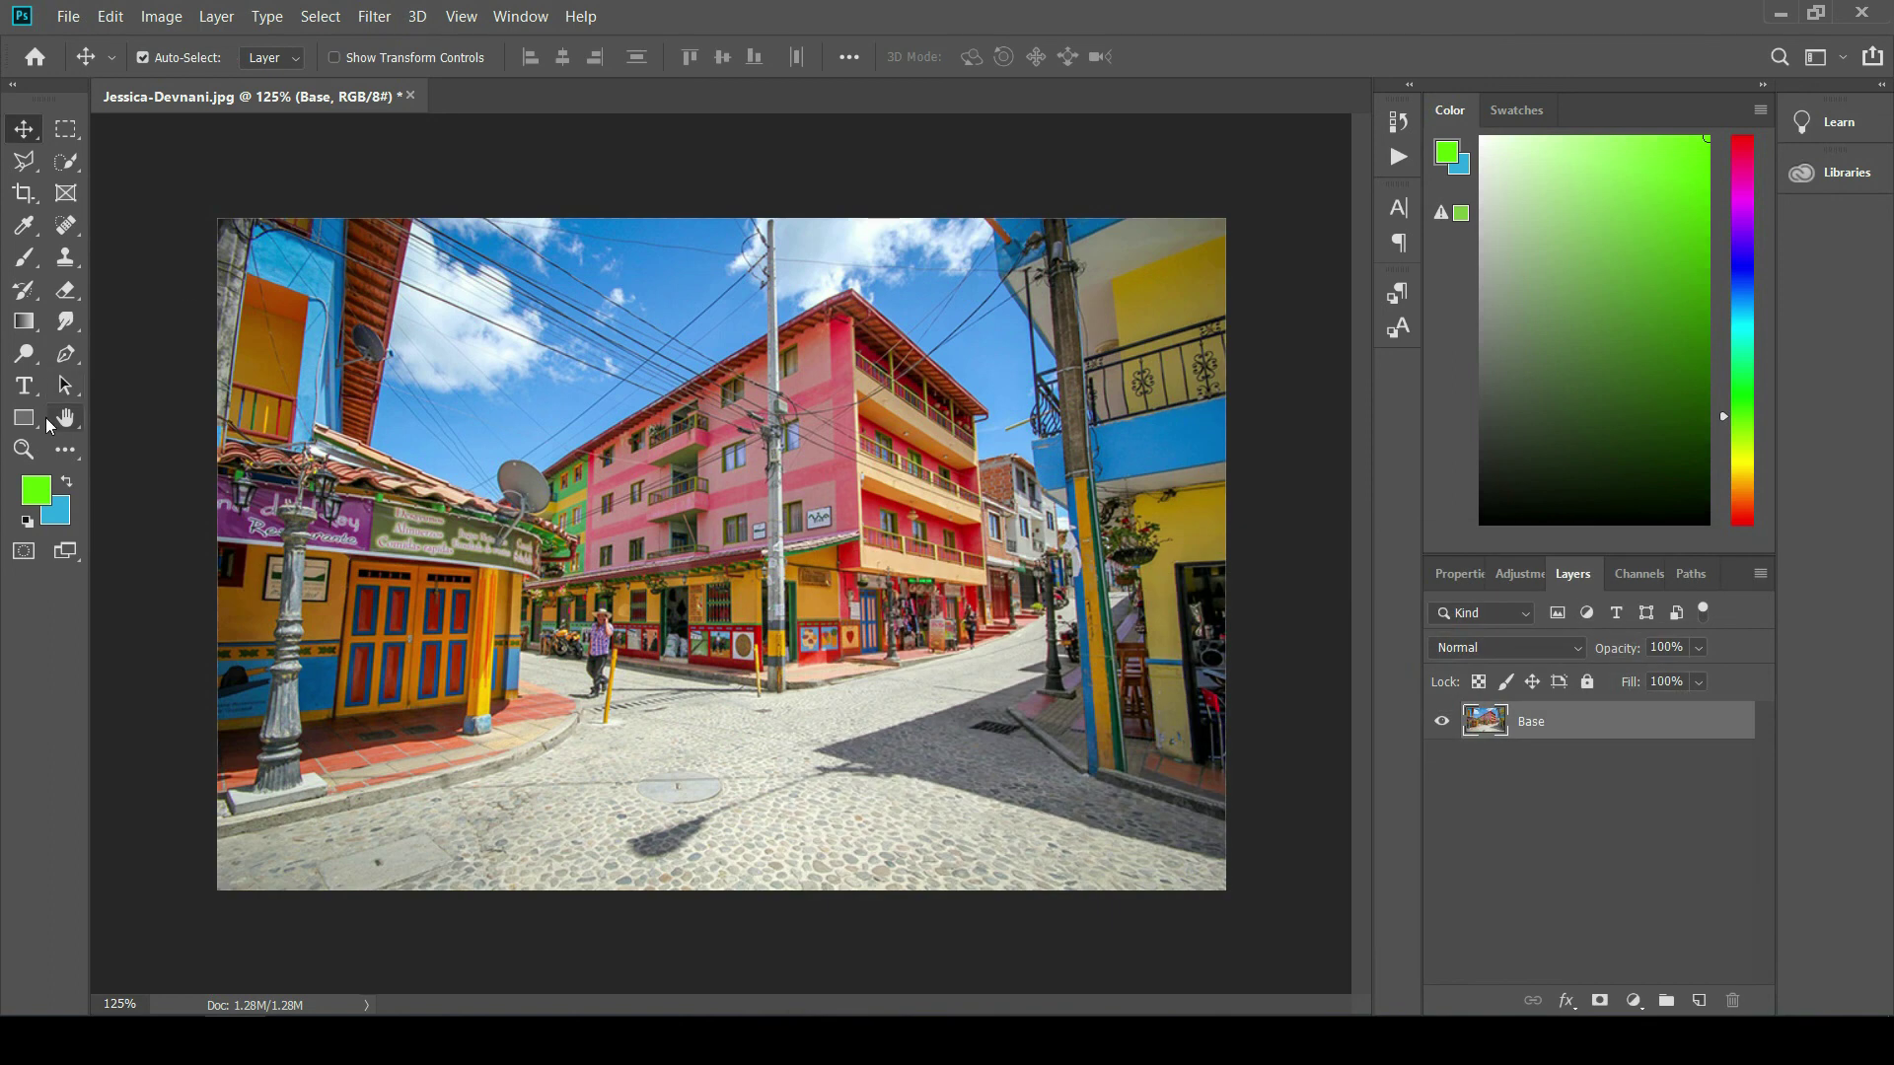
Step: Add white text 'Hindi' and move it down onto the street in the lower middle
click(24, 386)
click(706, 706)
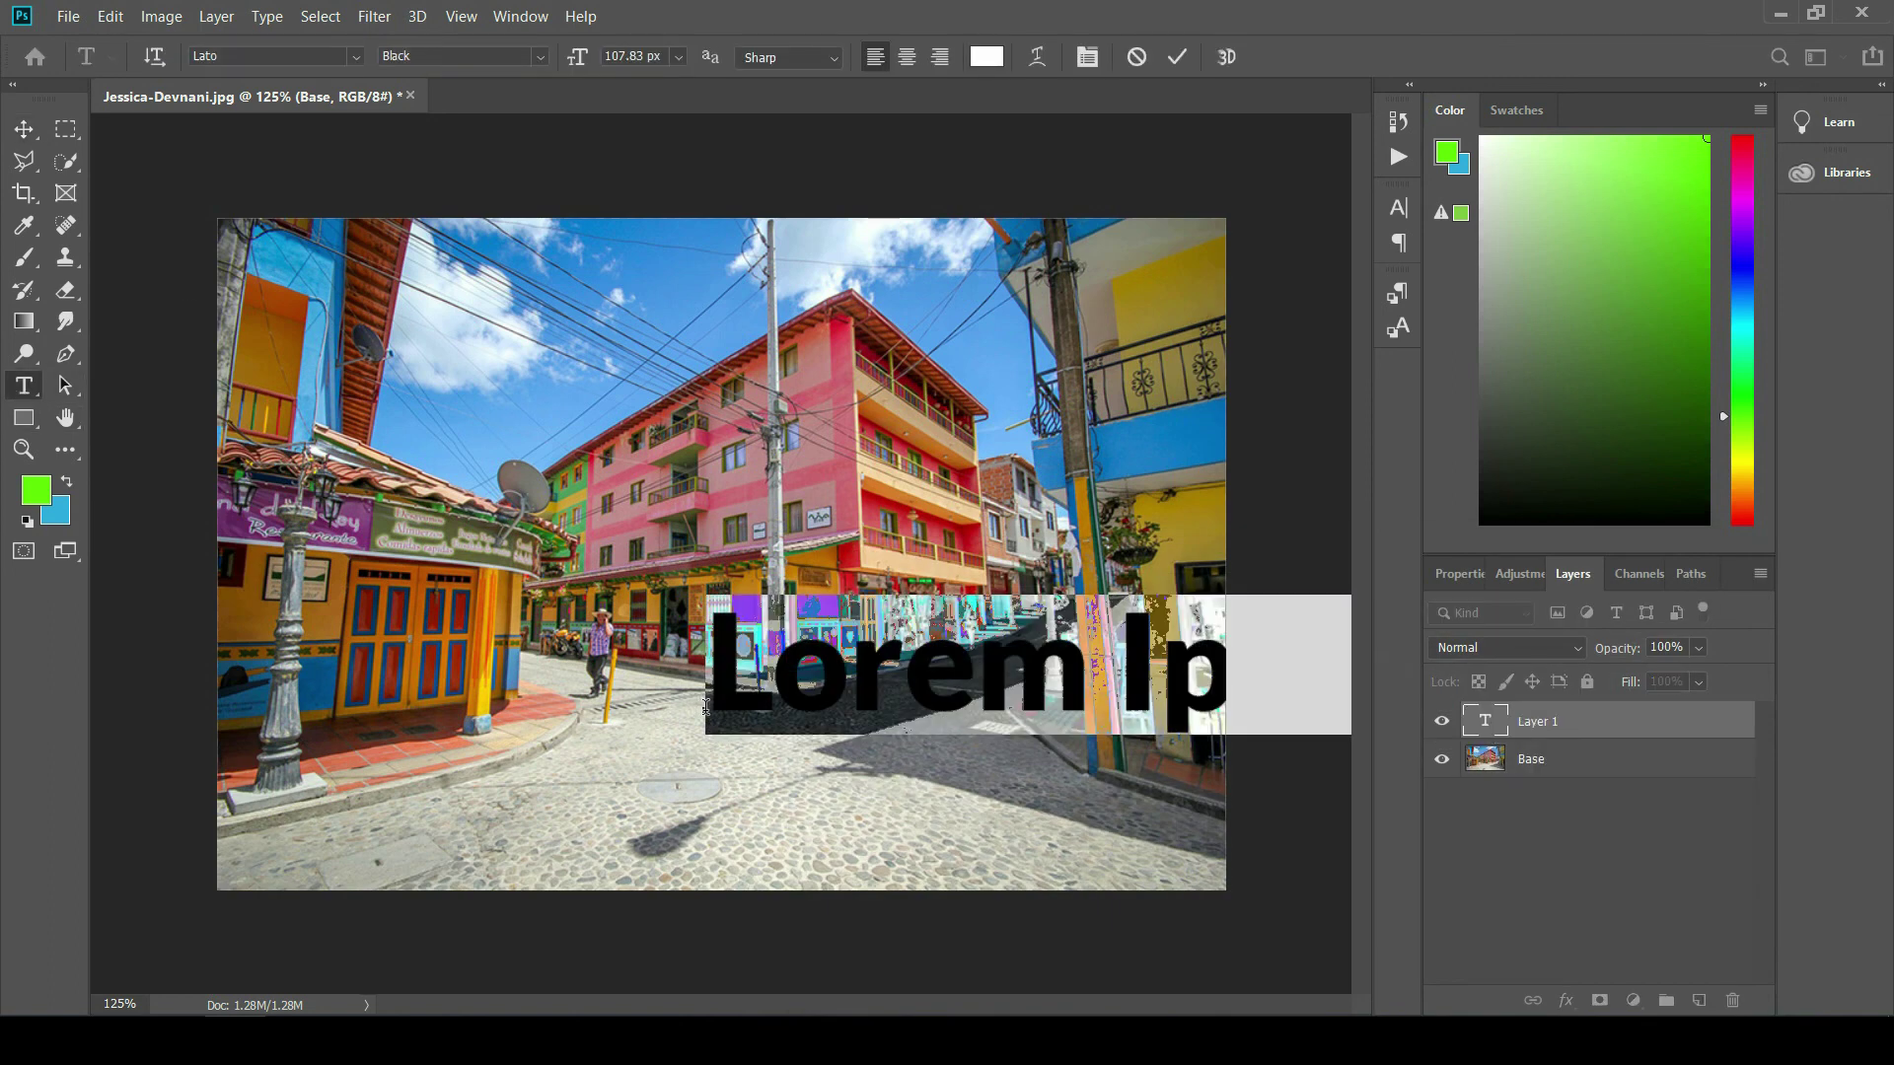
text(Hindi)
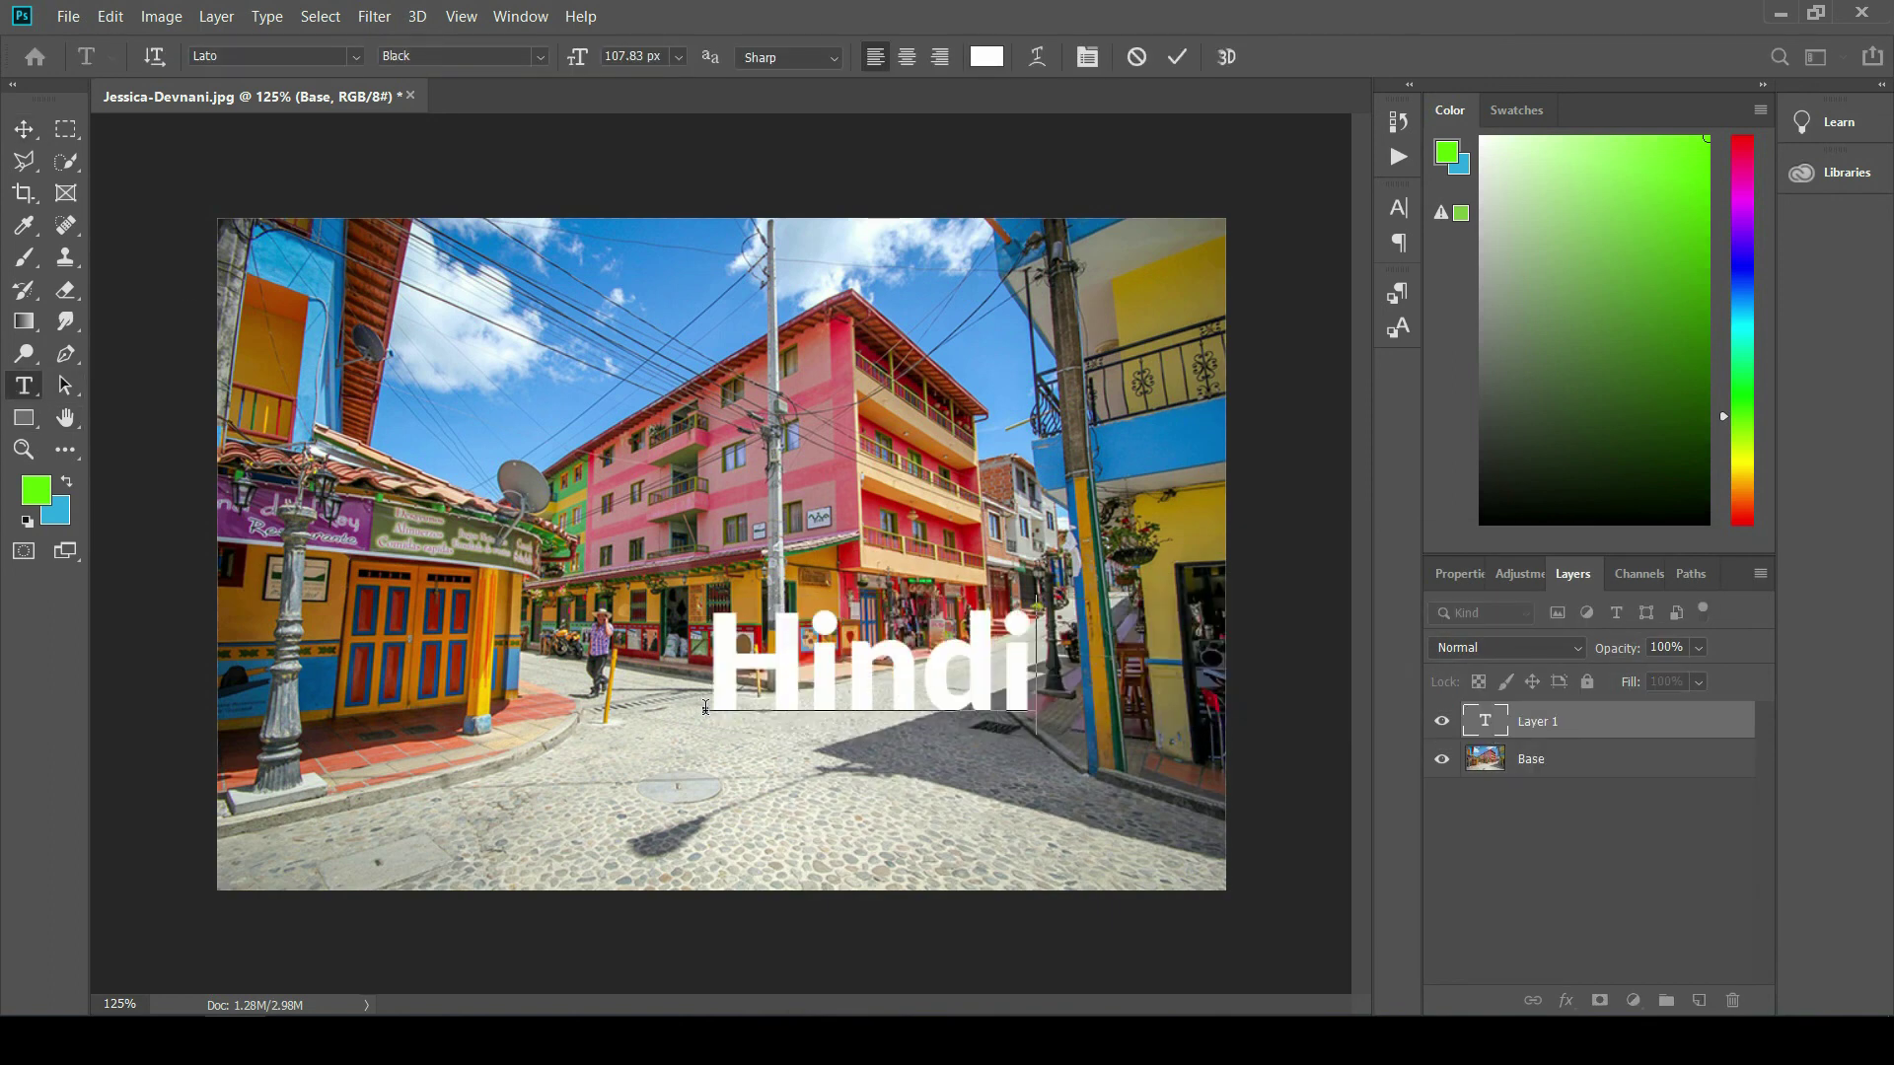
click(24, 128)
drag(881, 668, 881, 742)
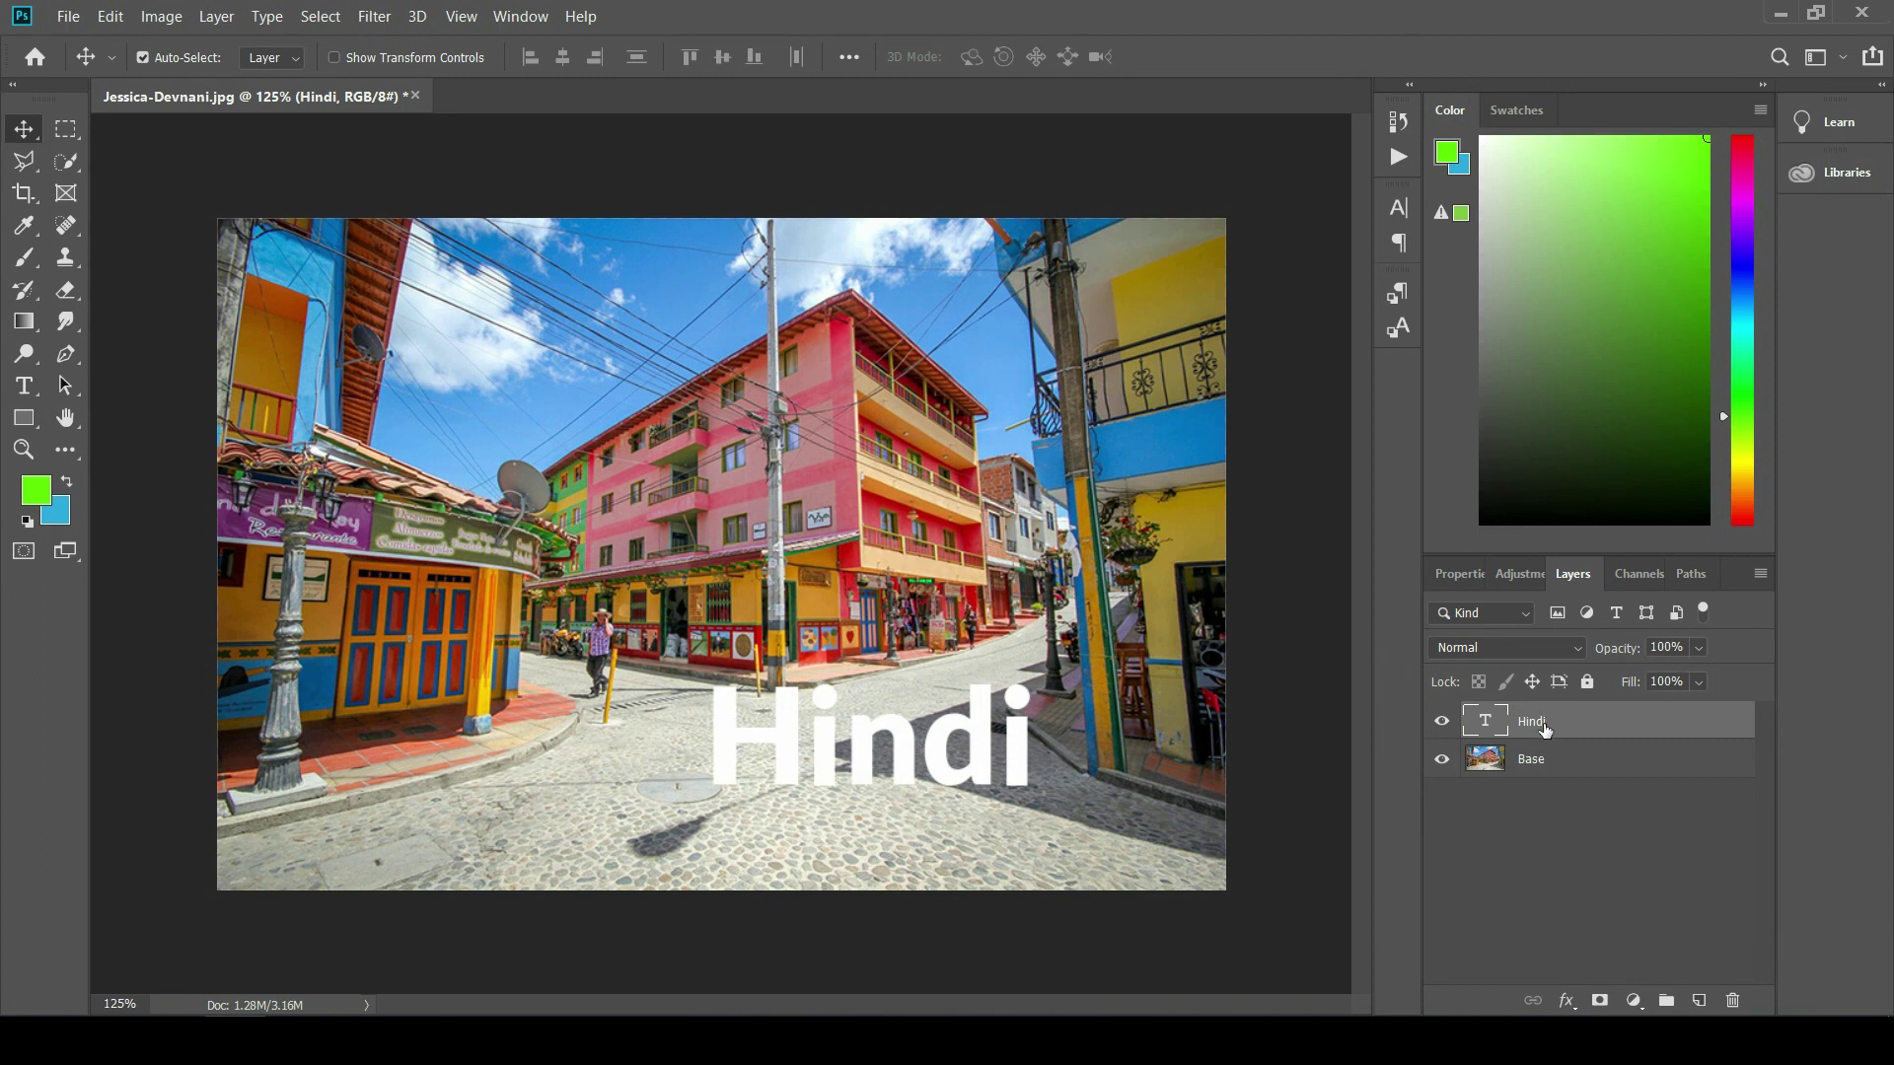
double_click(1667, 721)
drag(1047, 416, 1320, 286)
click(1196, 323)
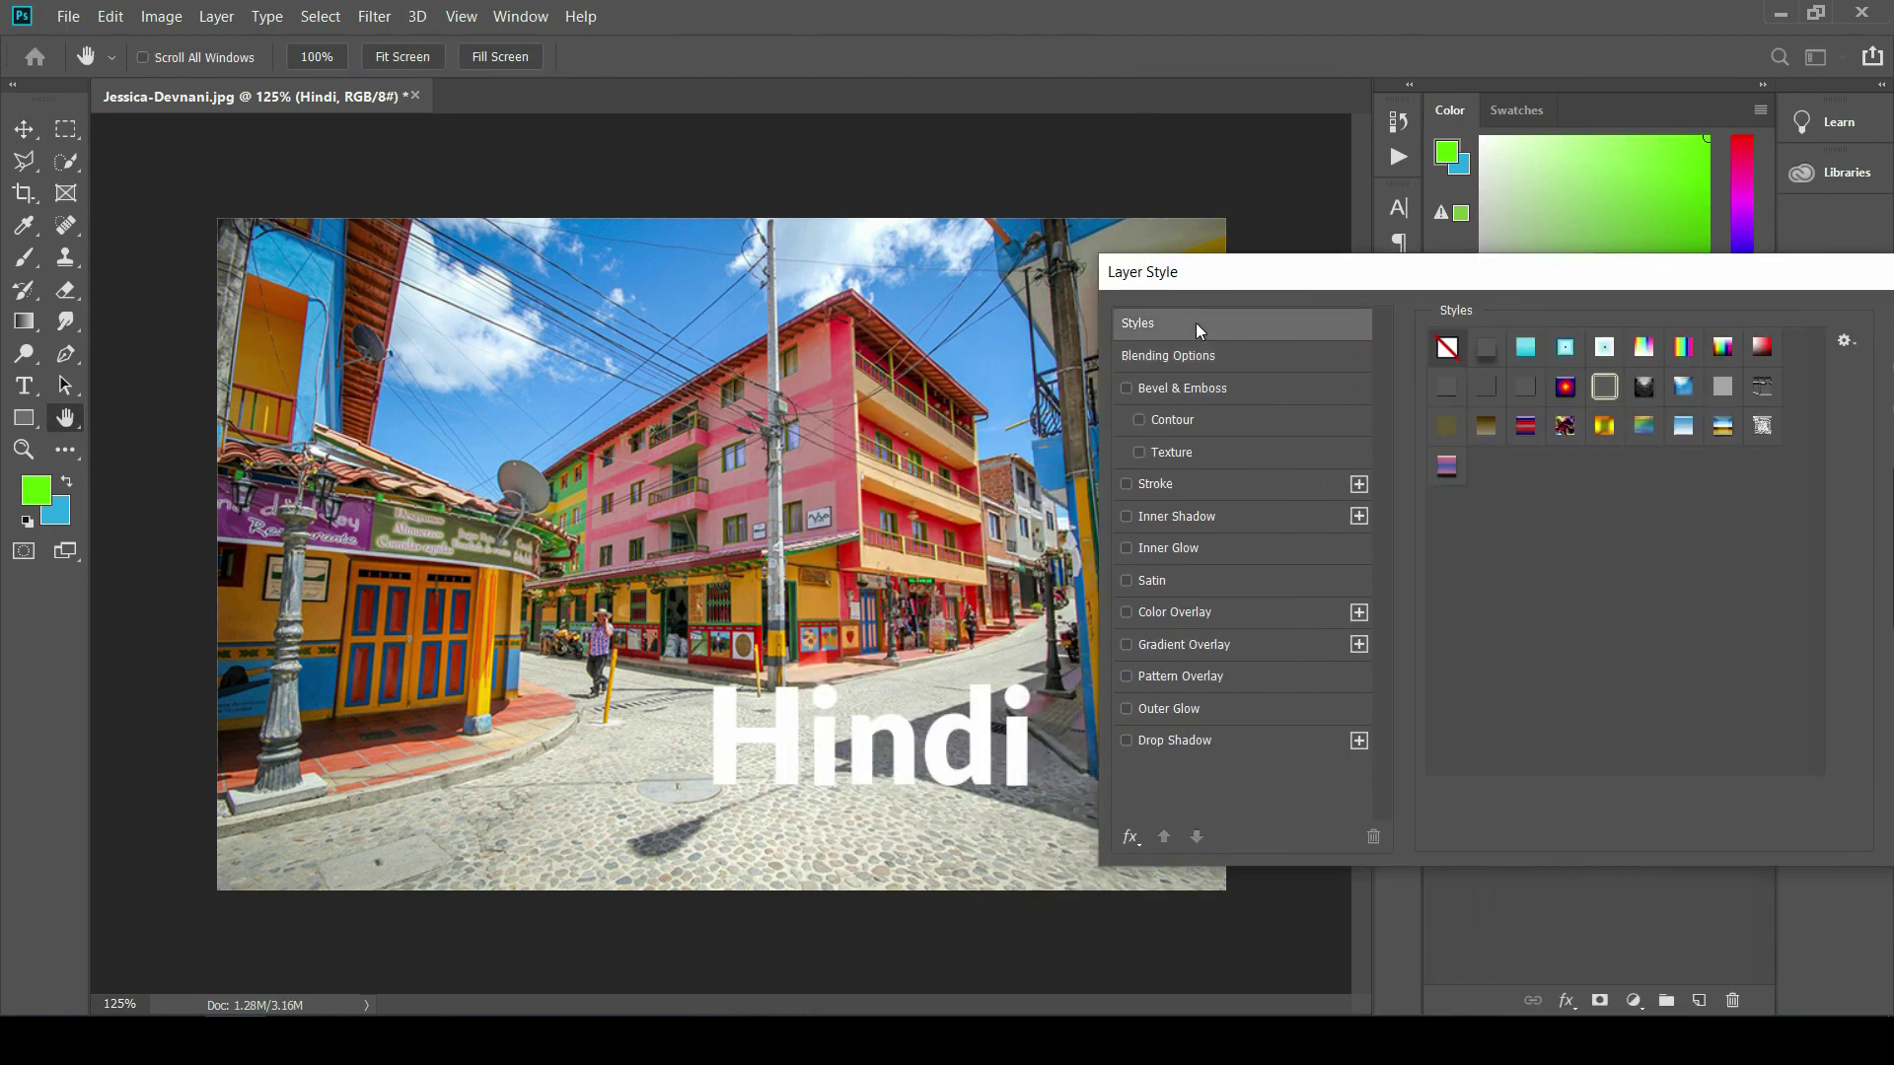
click(1529, 351)
click(1566, 351)
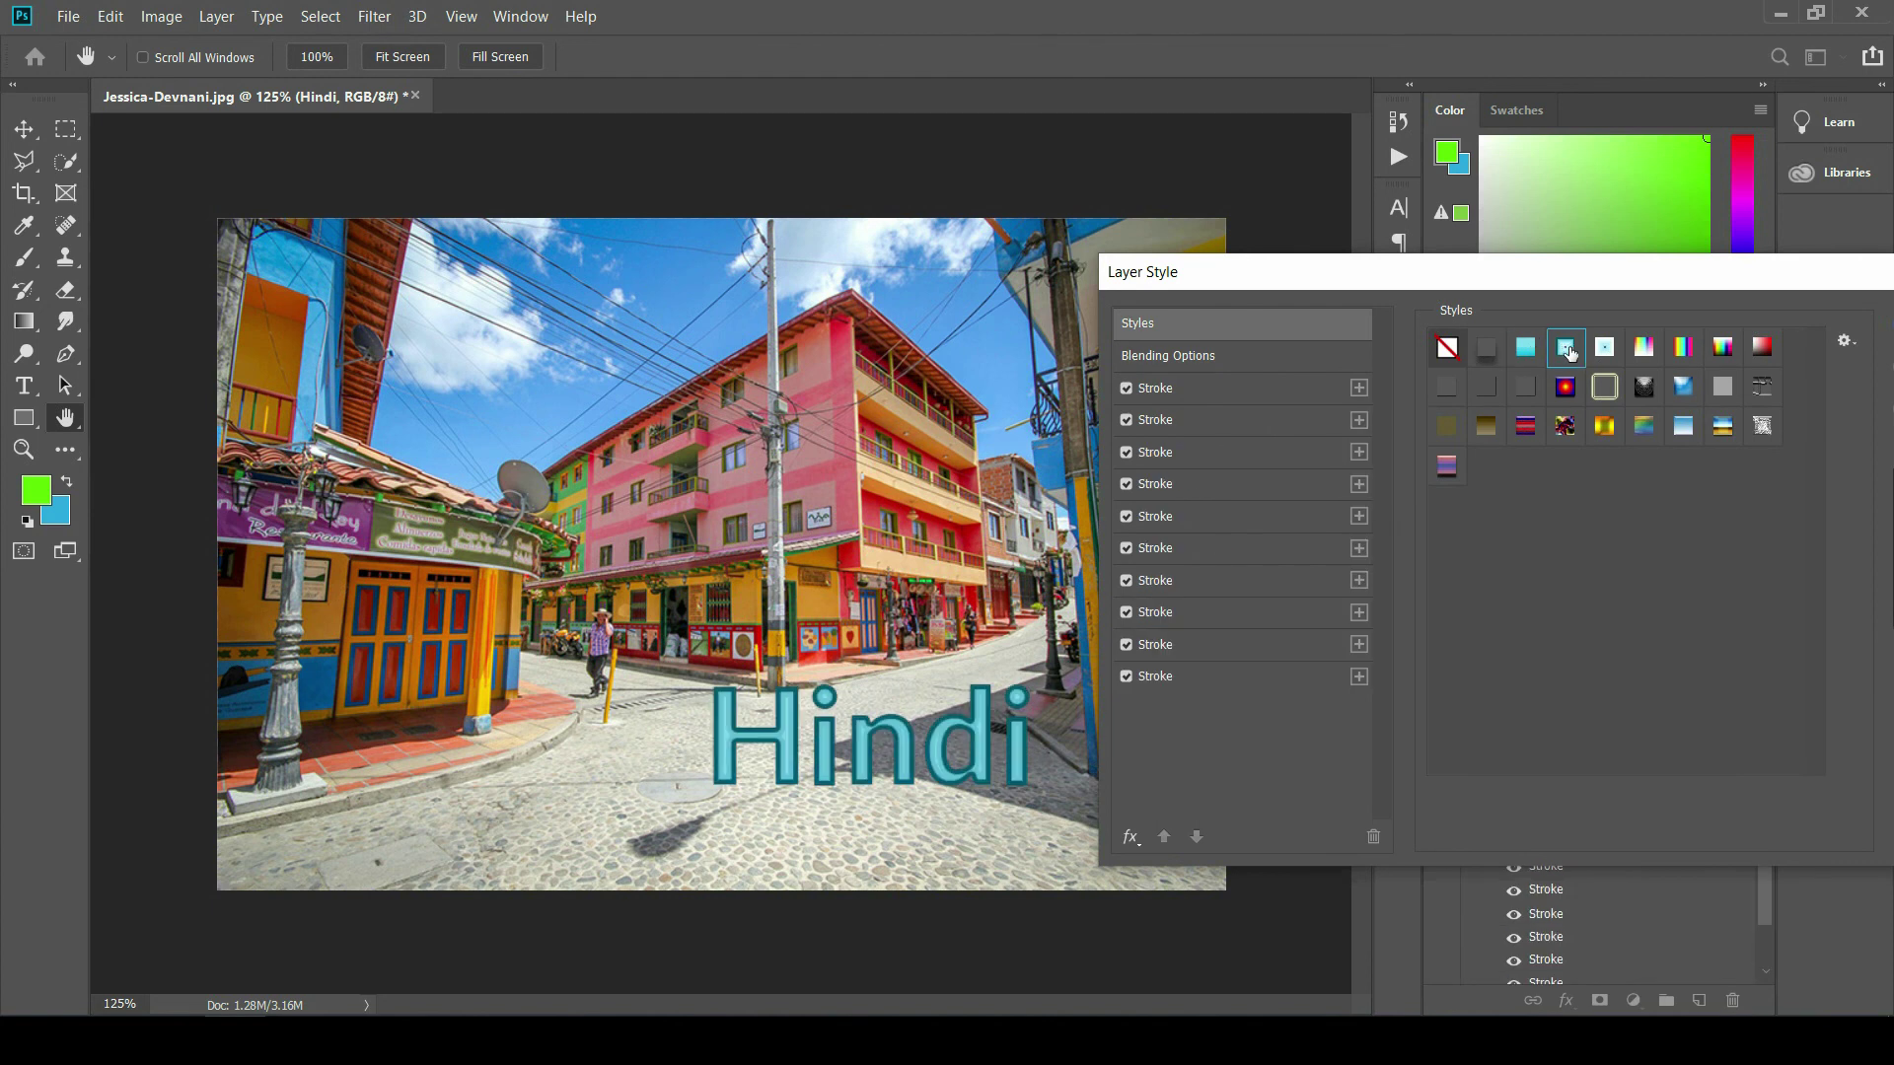
click(1608, 354)
click(1645, 353)
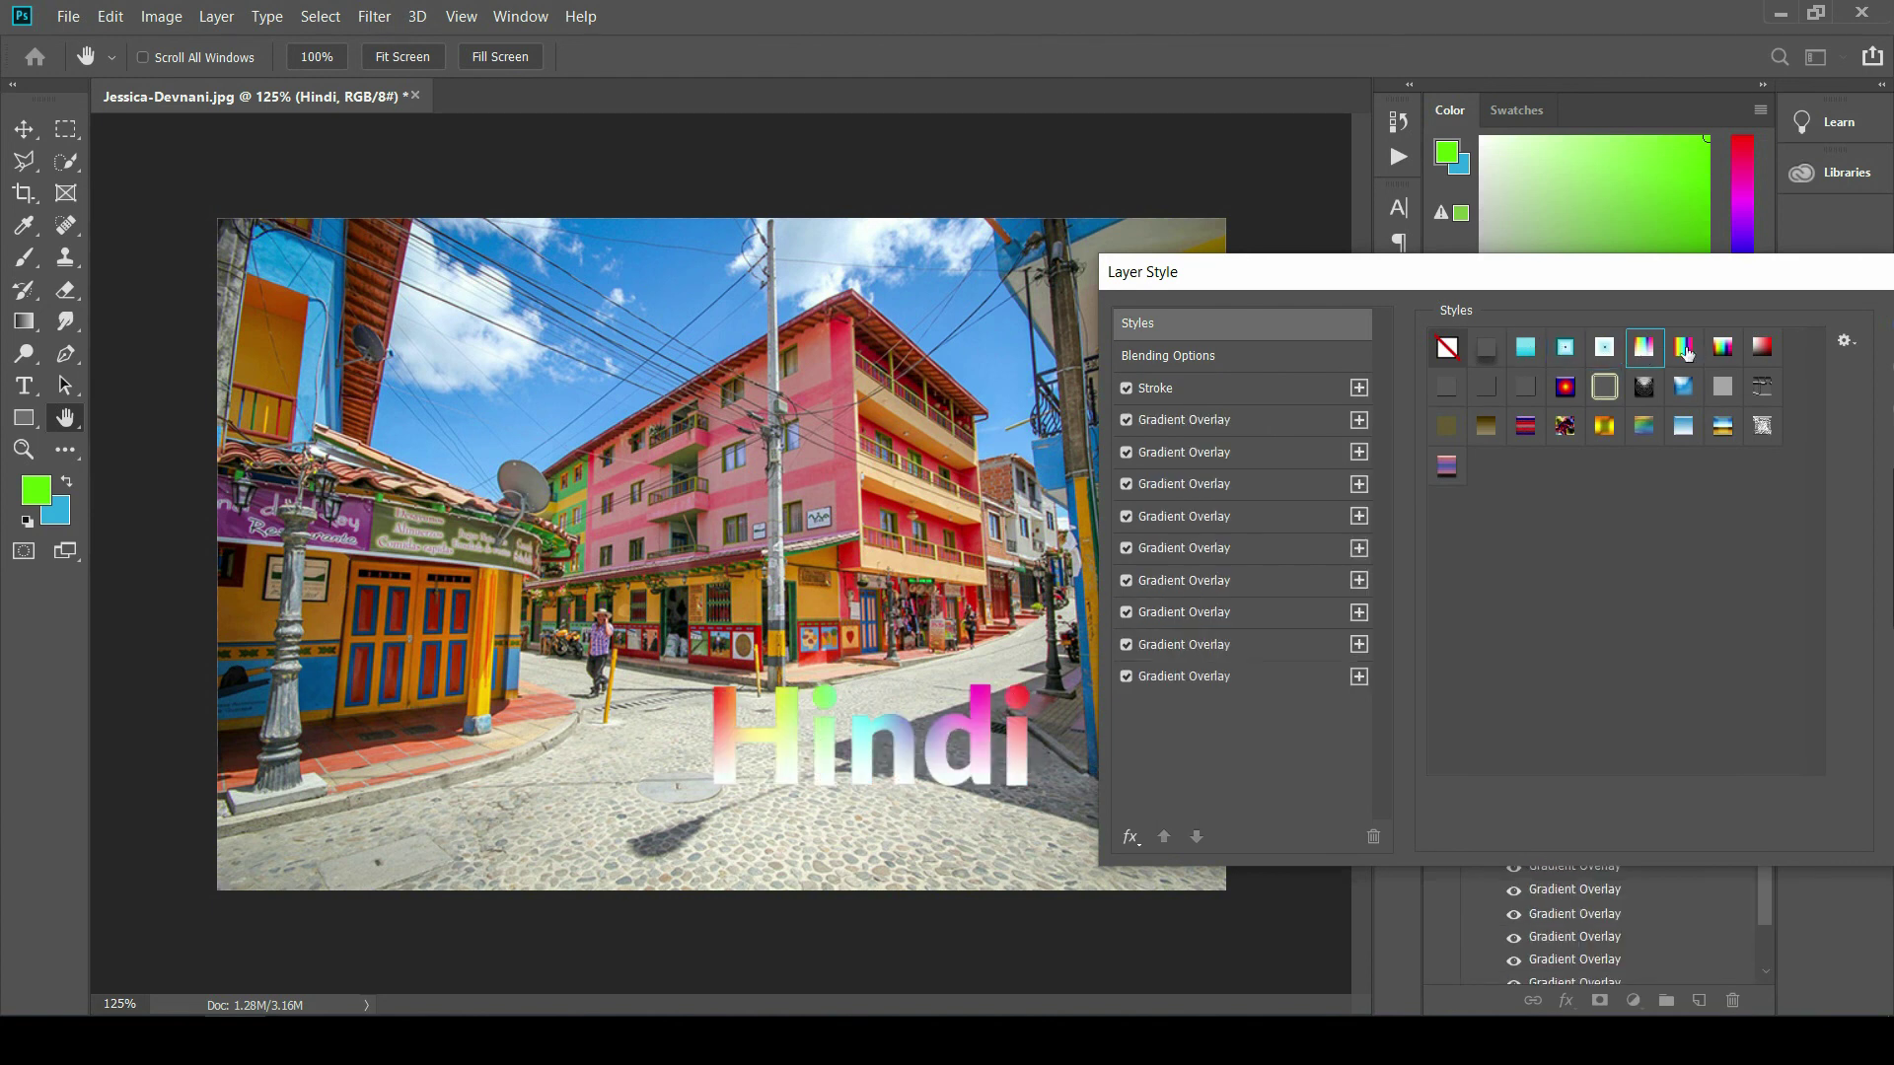
click(1683, 353)
click(1724, 353)
click(1763, 350)
click(1724, 391)
click(1682, 387)
click(1605, 388)
click(1565, 387)
click(1524, 390)
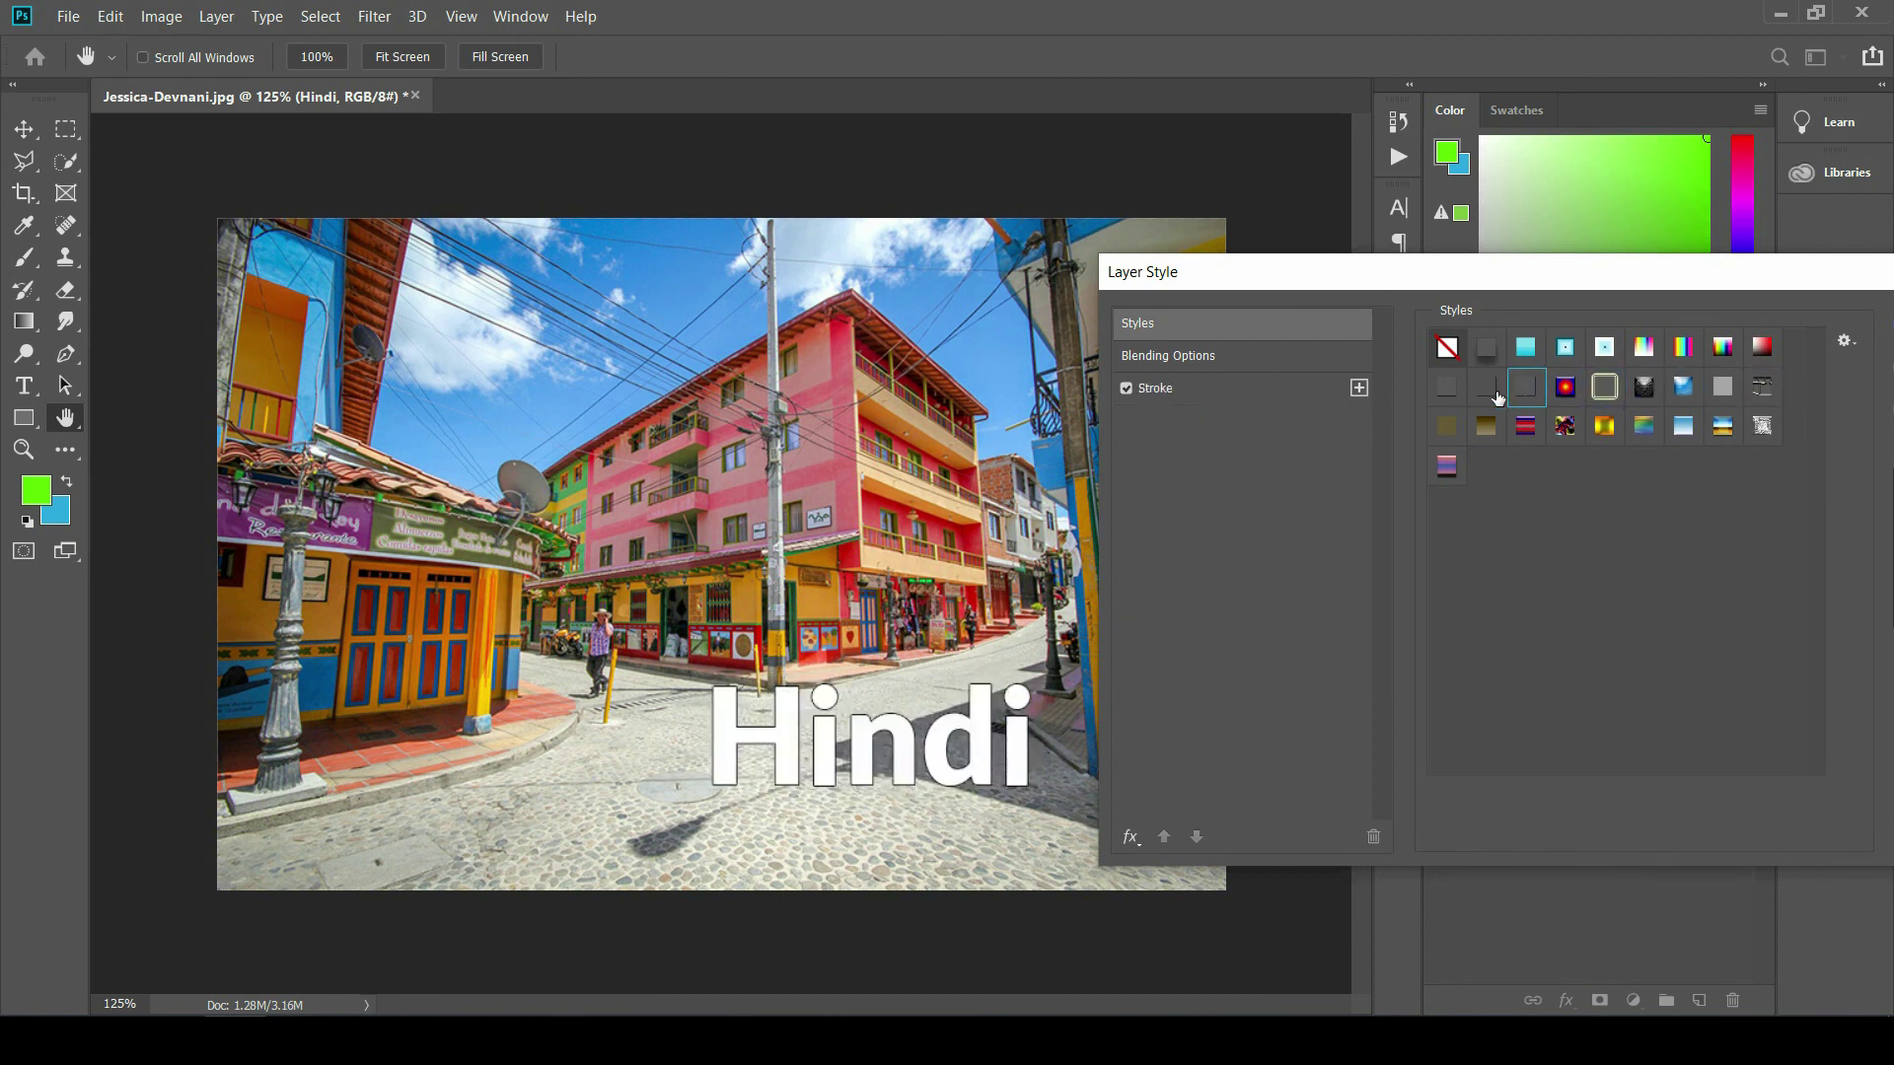
drag(1430, 272, 1111, 242)
click(851, 331)
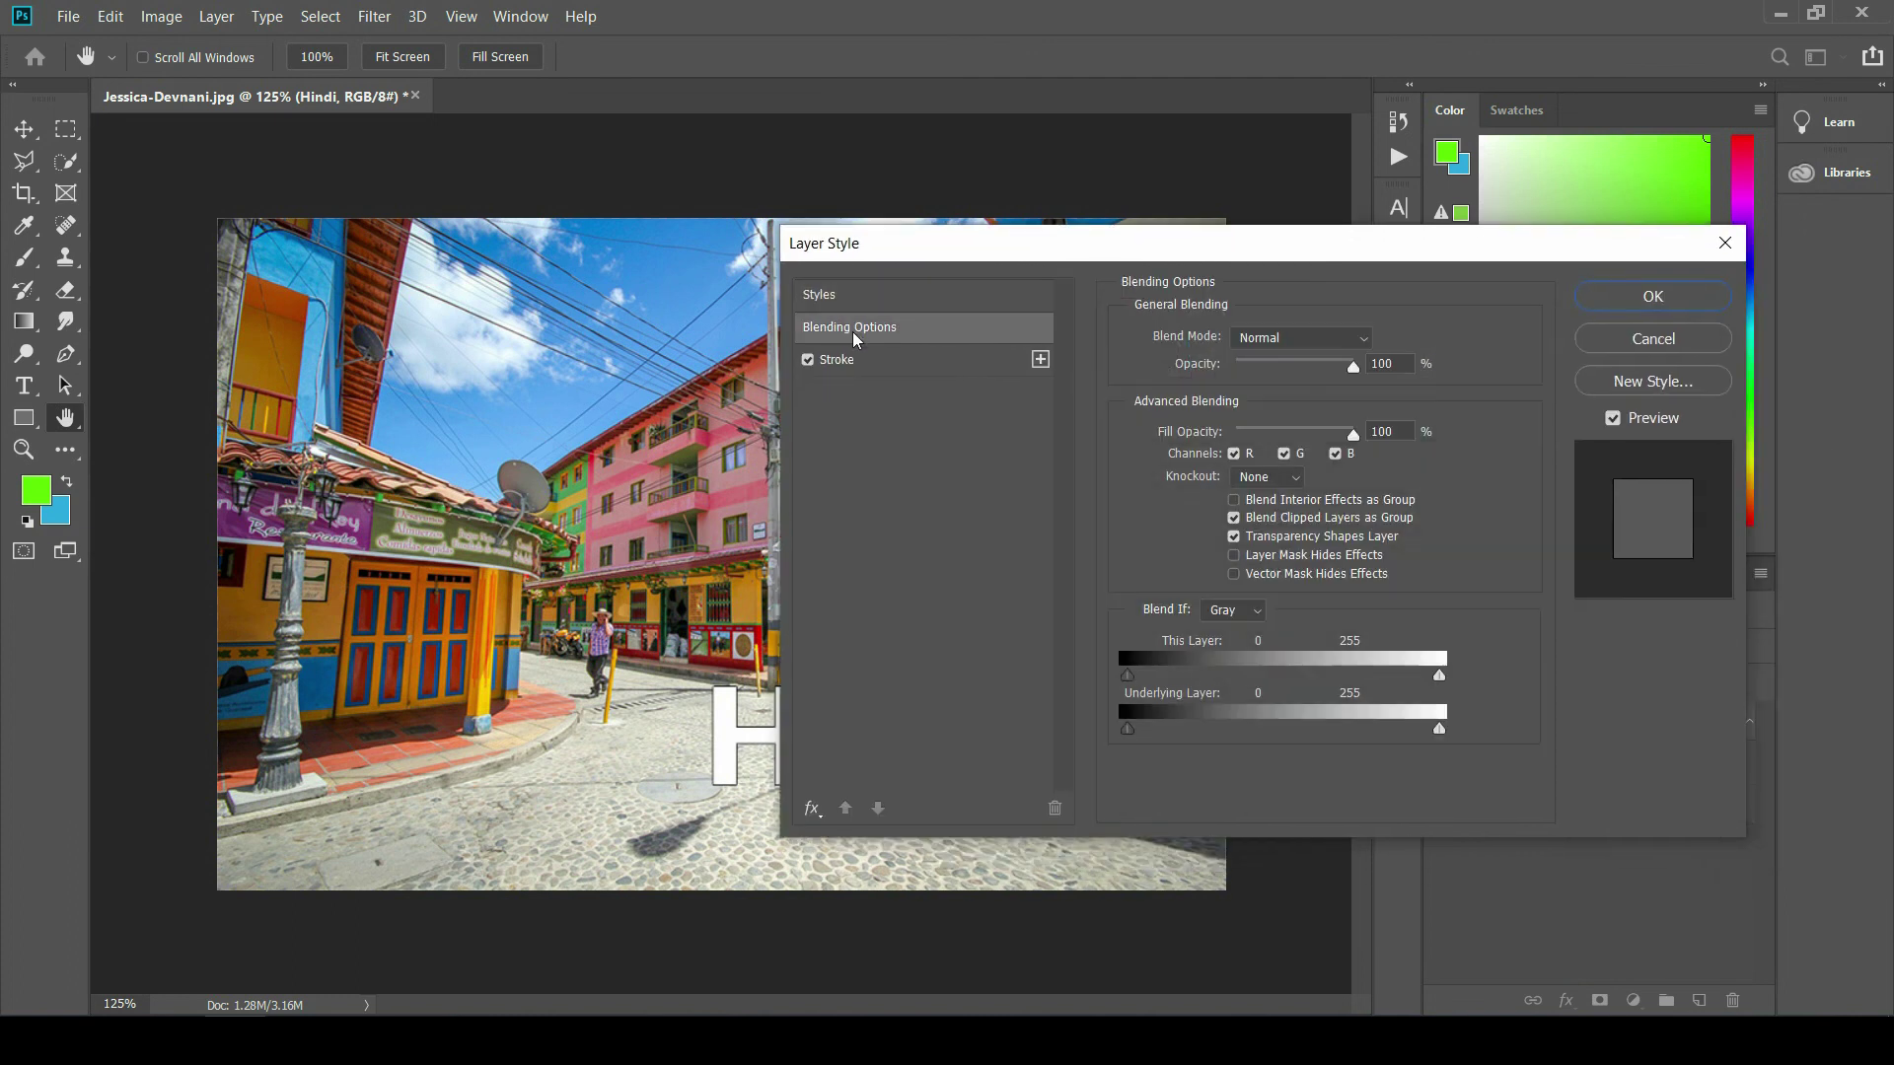
click(1675, 343)
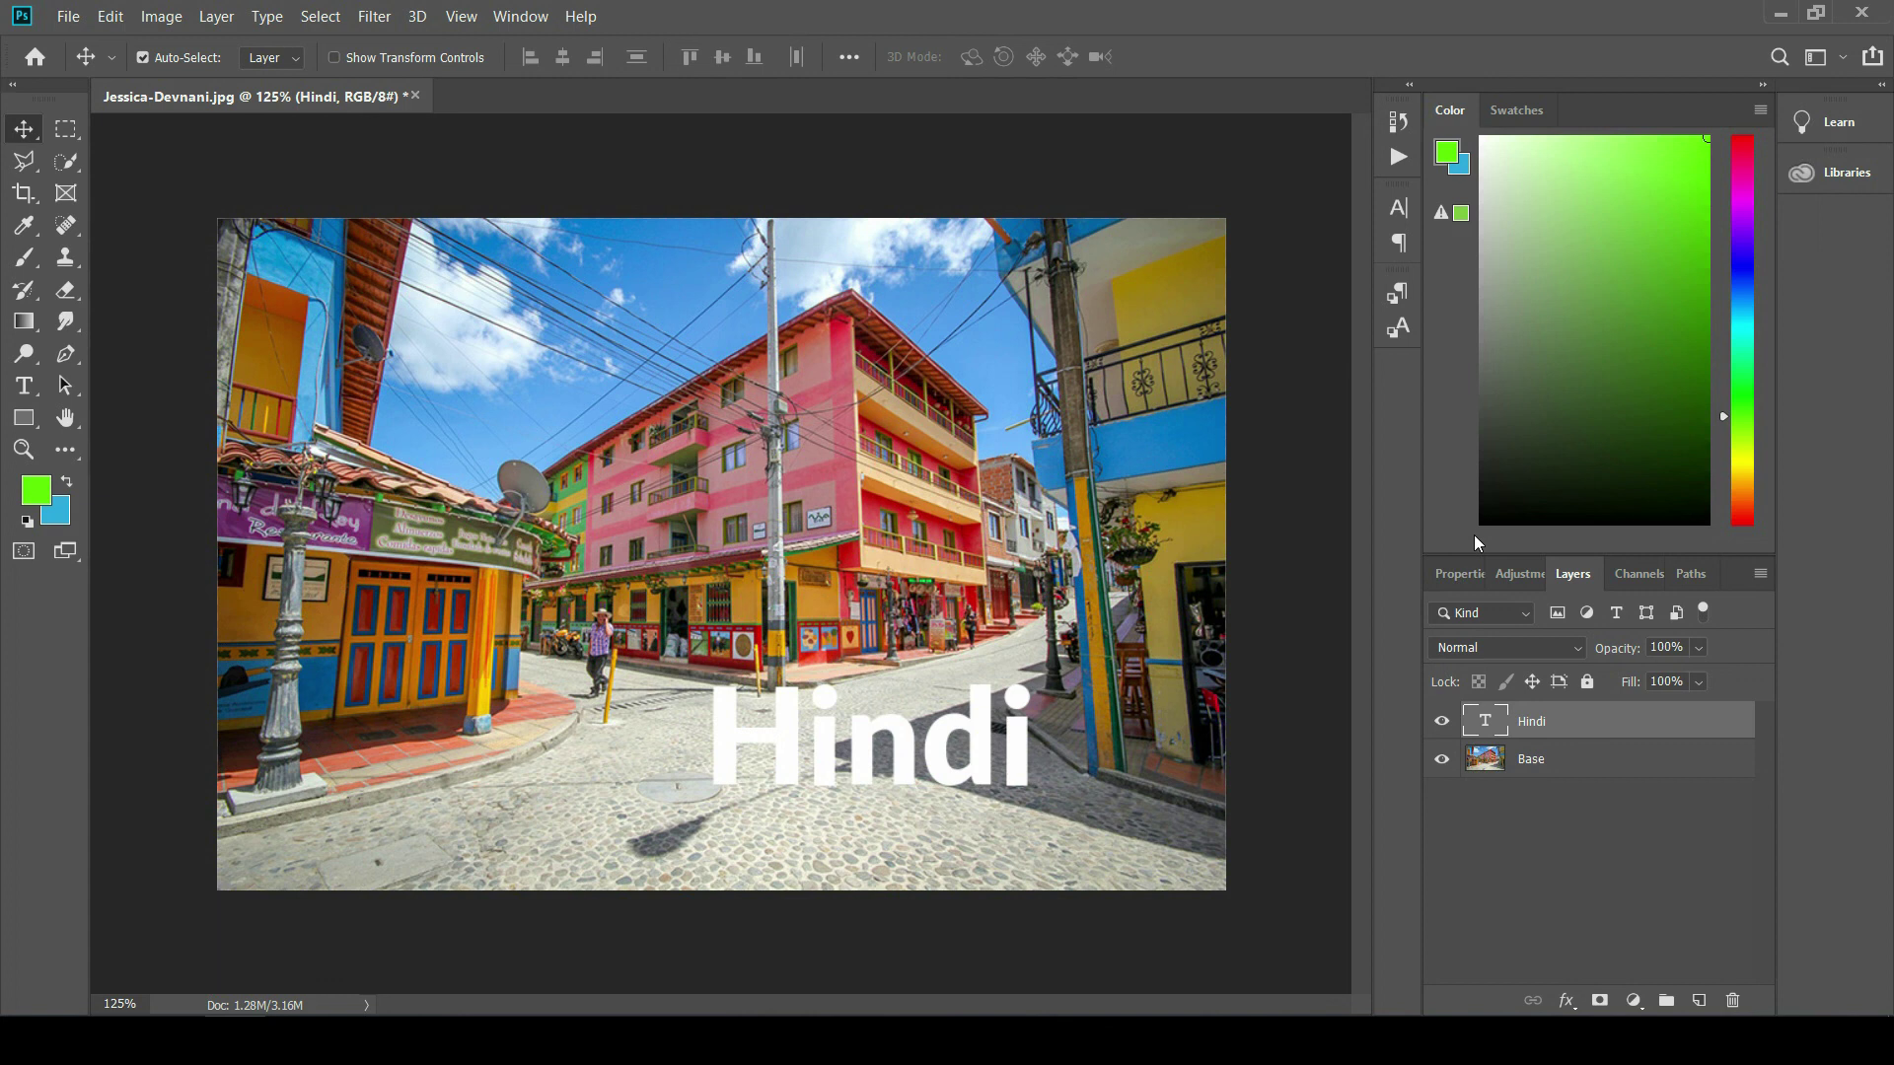
double_click(1622, 757)
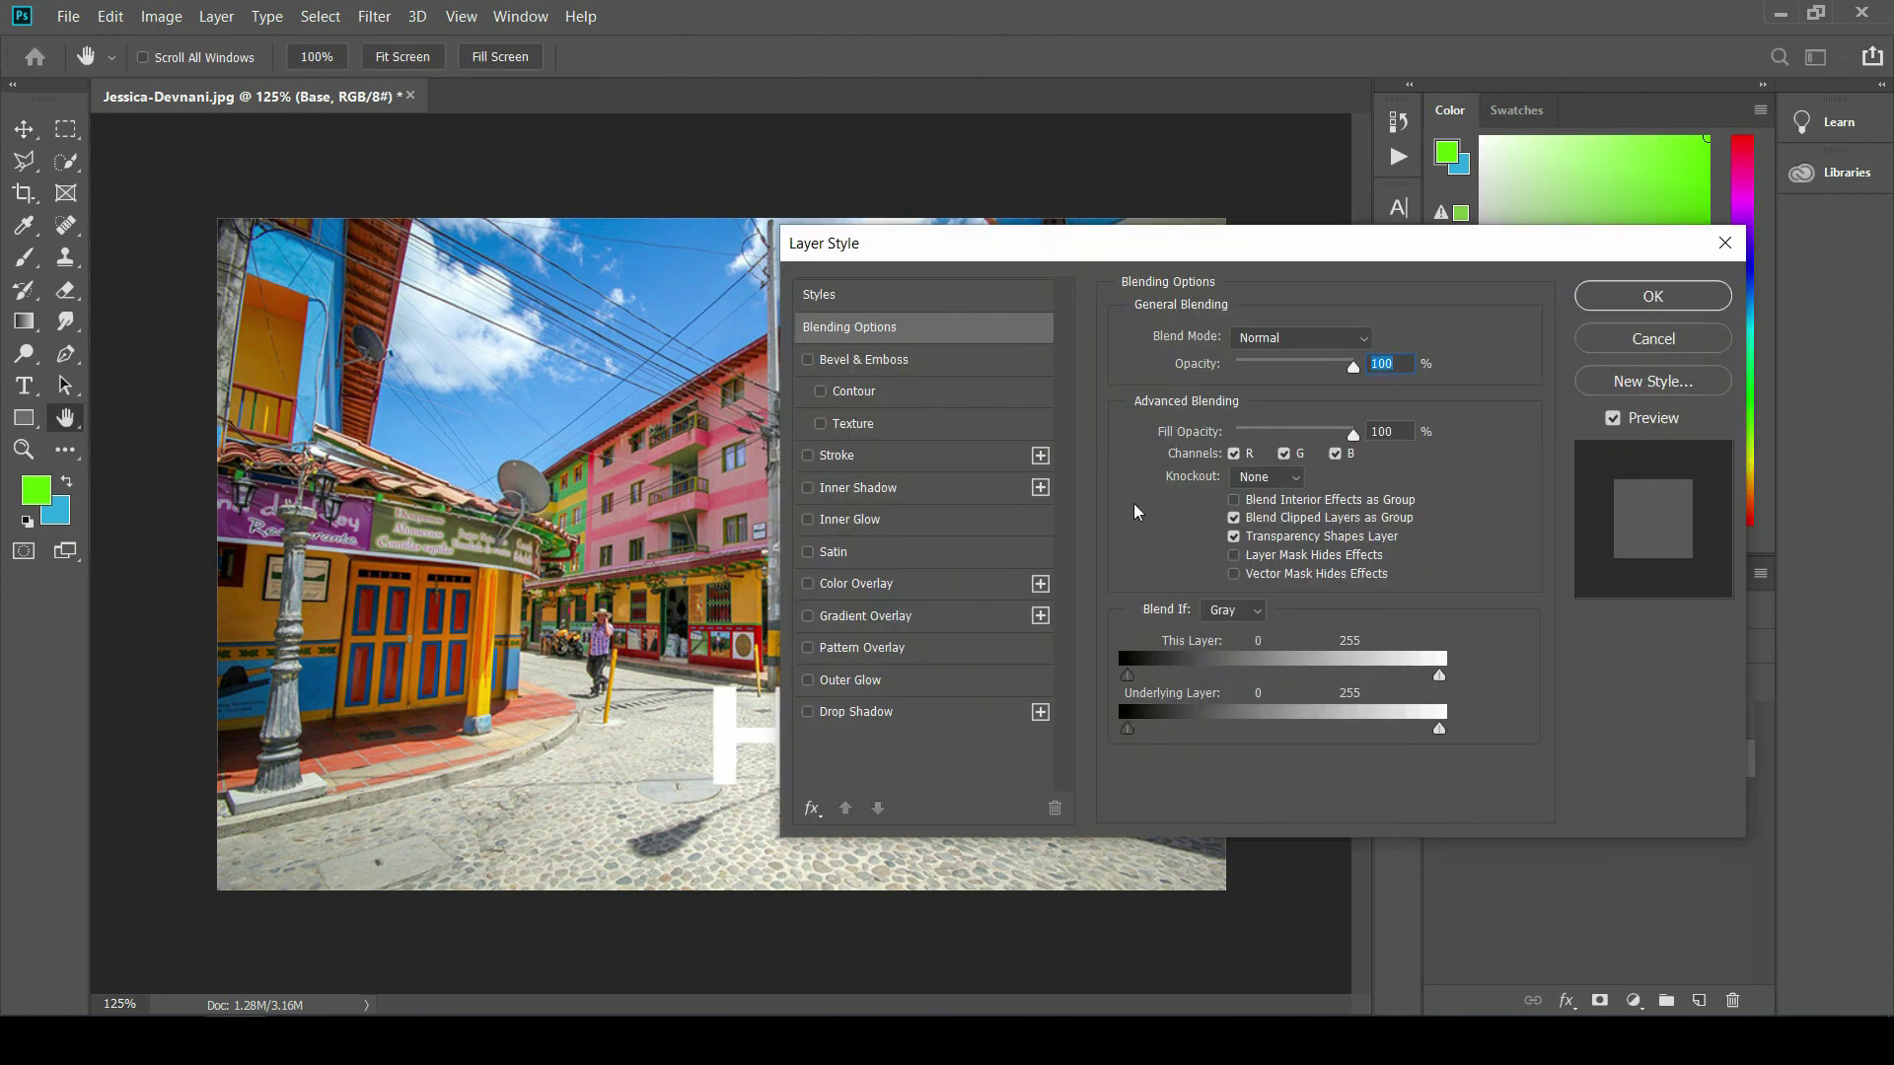
click(1713, 338)
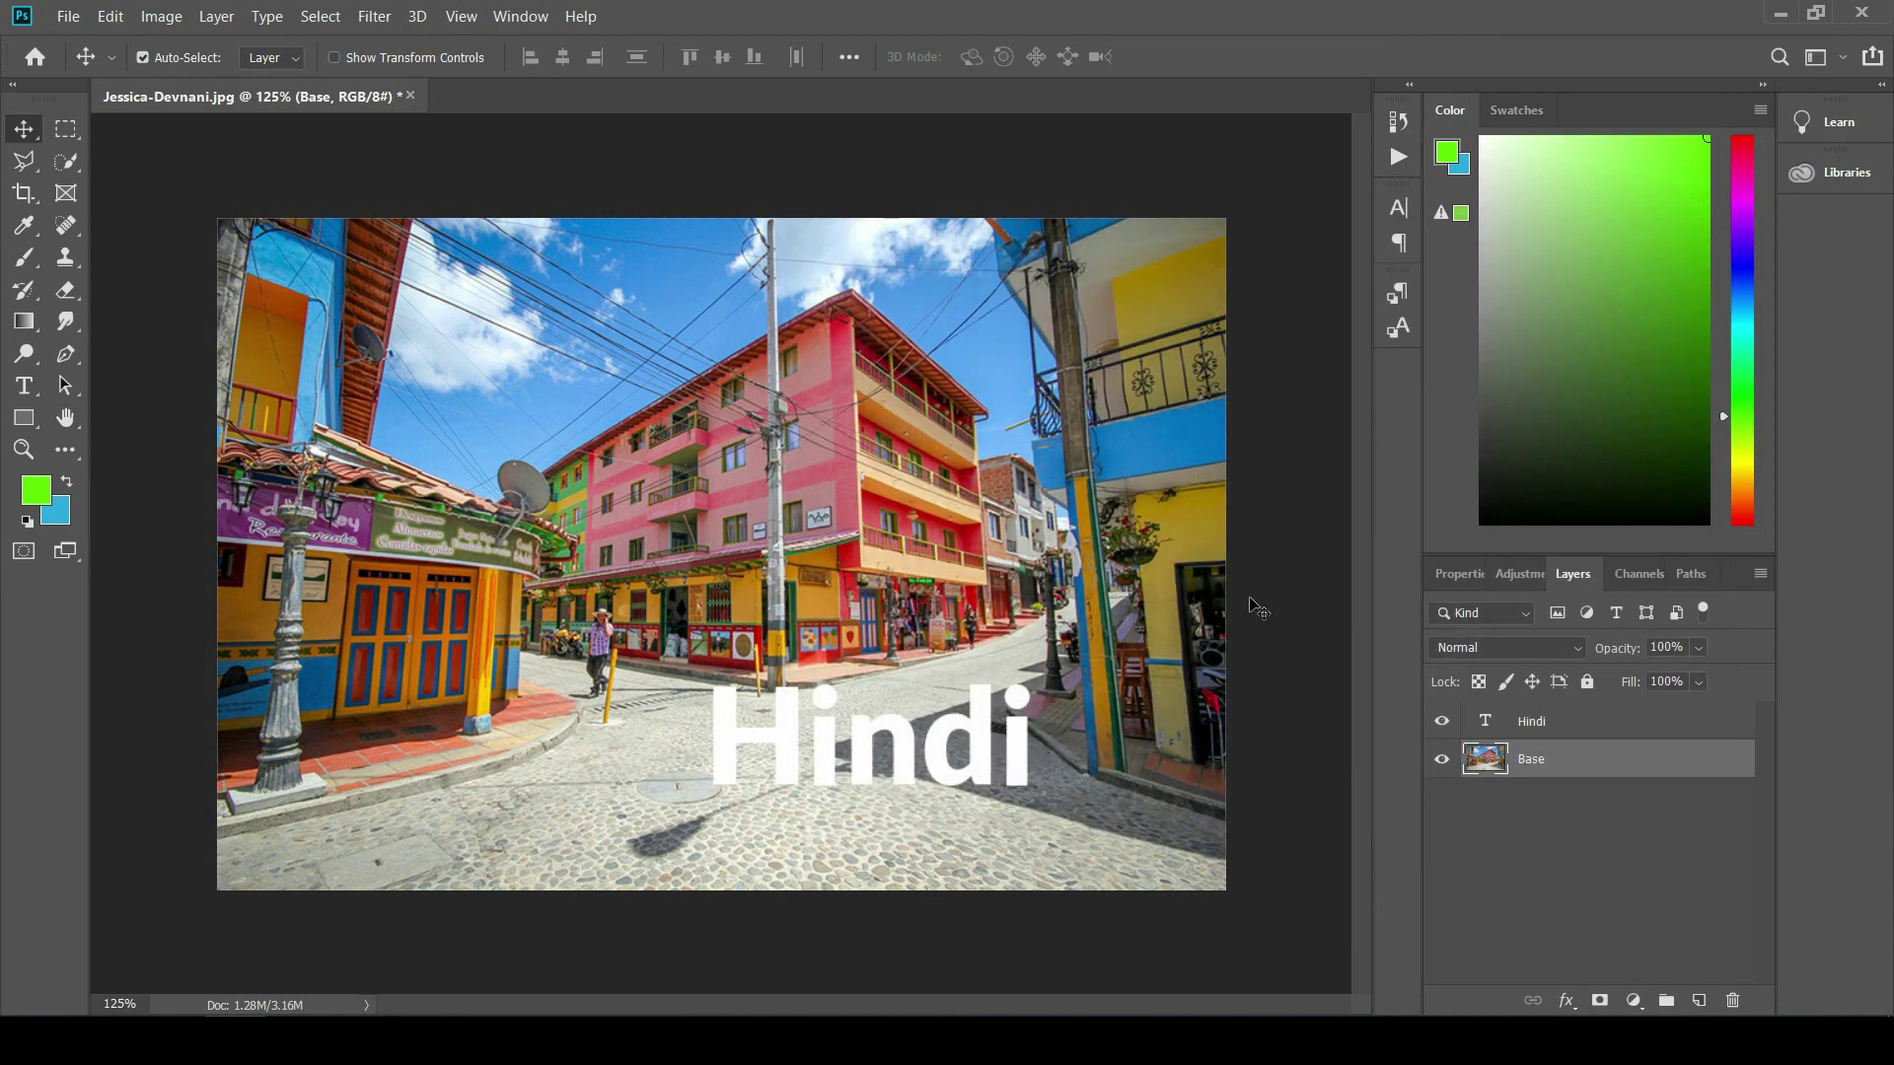